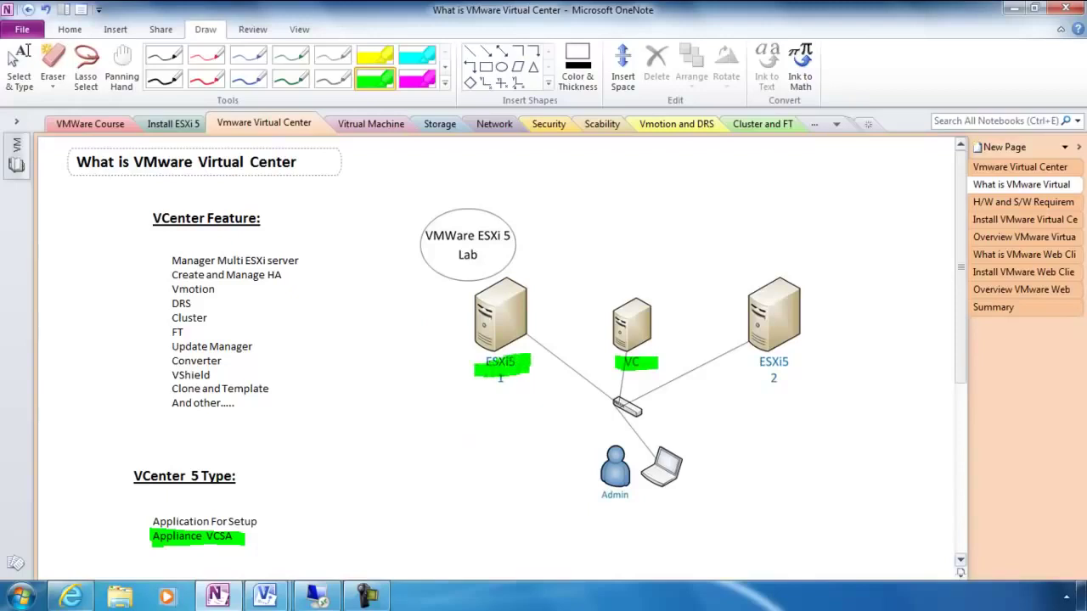
Mark ESXi5 2 with green highlighter and VC with a magenta circle, then return to the remote desktop
drag(751, 367, 803, 357)
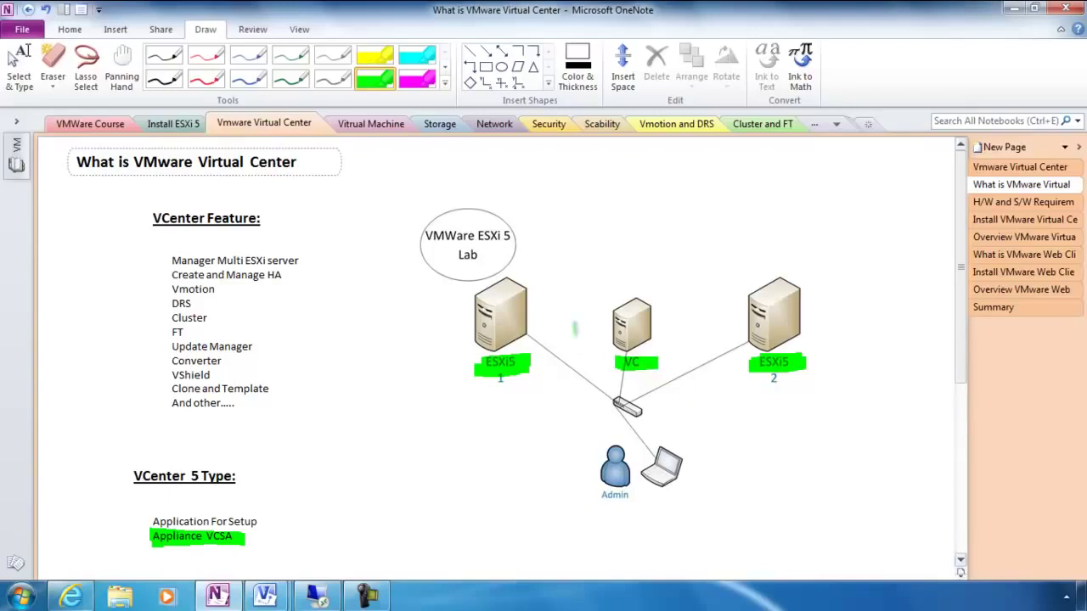
click(417, 78)
mouse_move(686, 280)
mouse_down()
mouse_move(584, 285)
mouse_move(607, 394)
mouse_move(695, 329)
mouse_move(684, 275)
mouse_up()
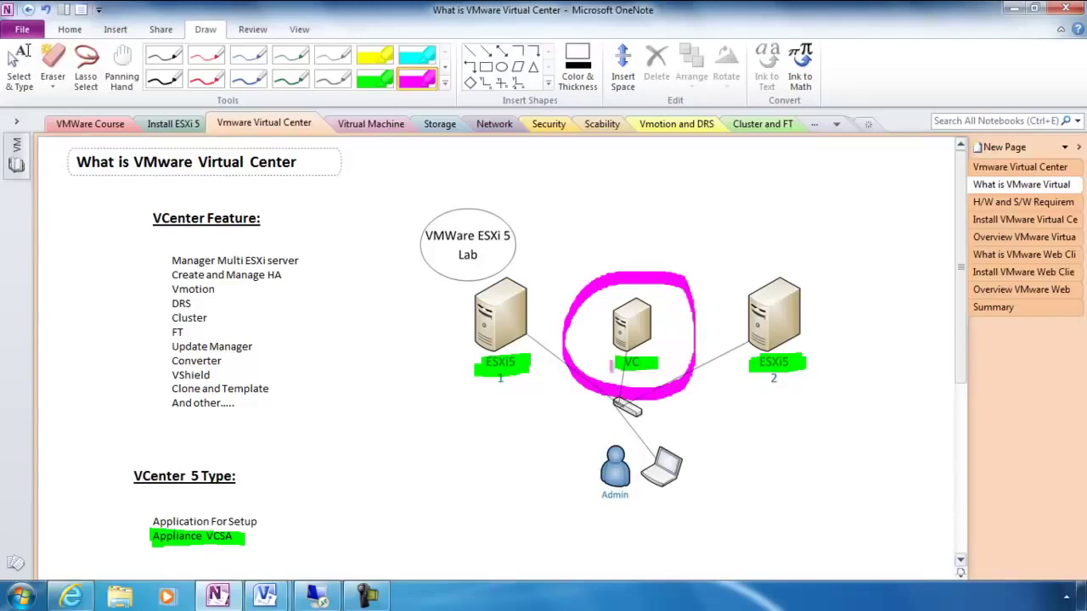
click(318, 596)
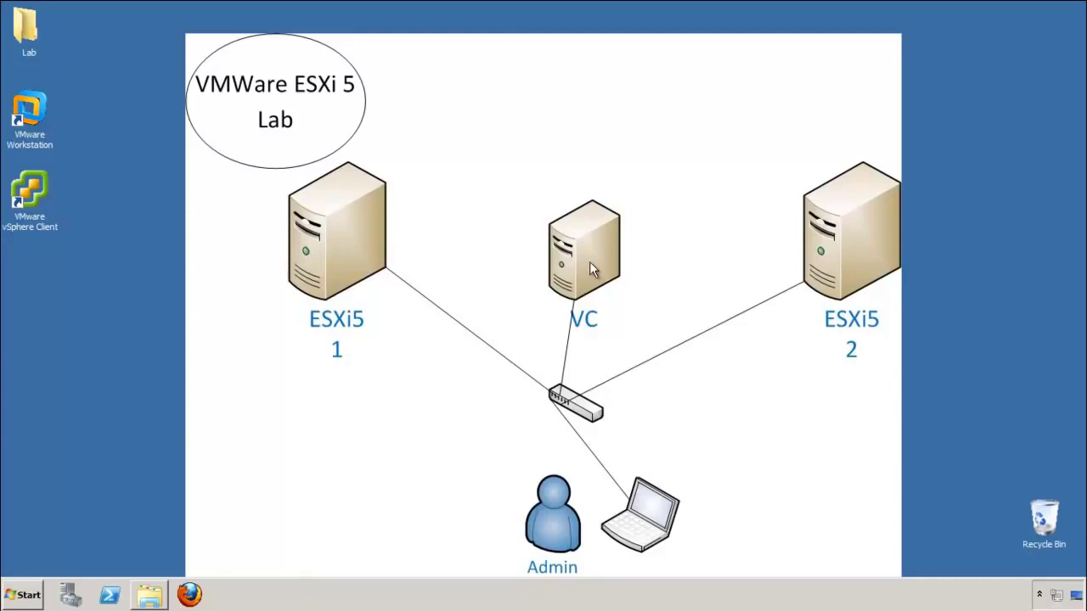
Open the Lab\VC folder in a maximized Explorer window and run autorun.exe
double_click(27, 41)
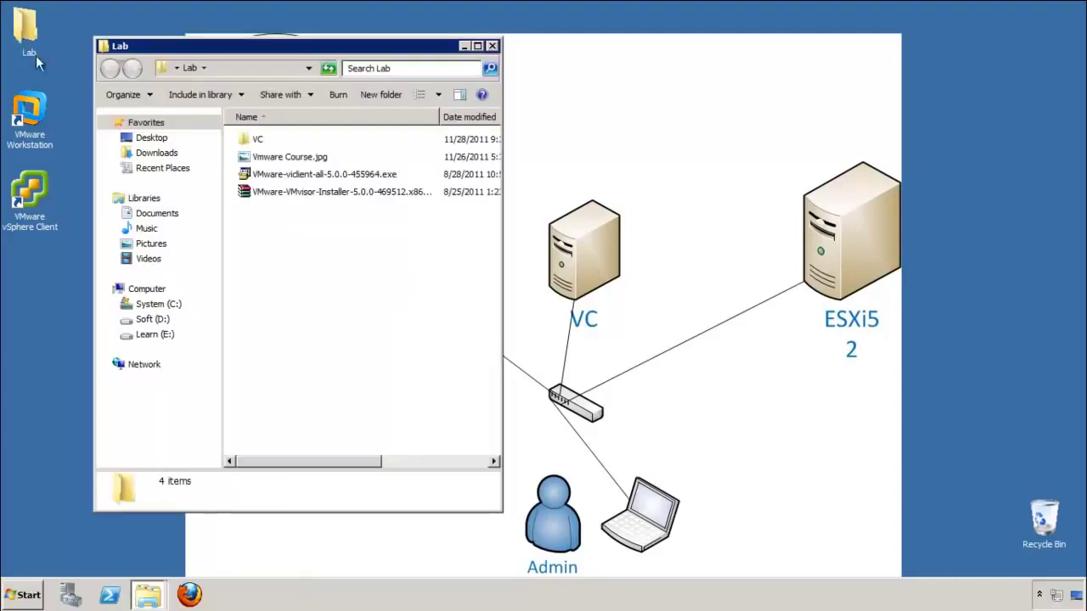
click(254, 141)
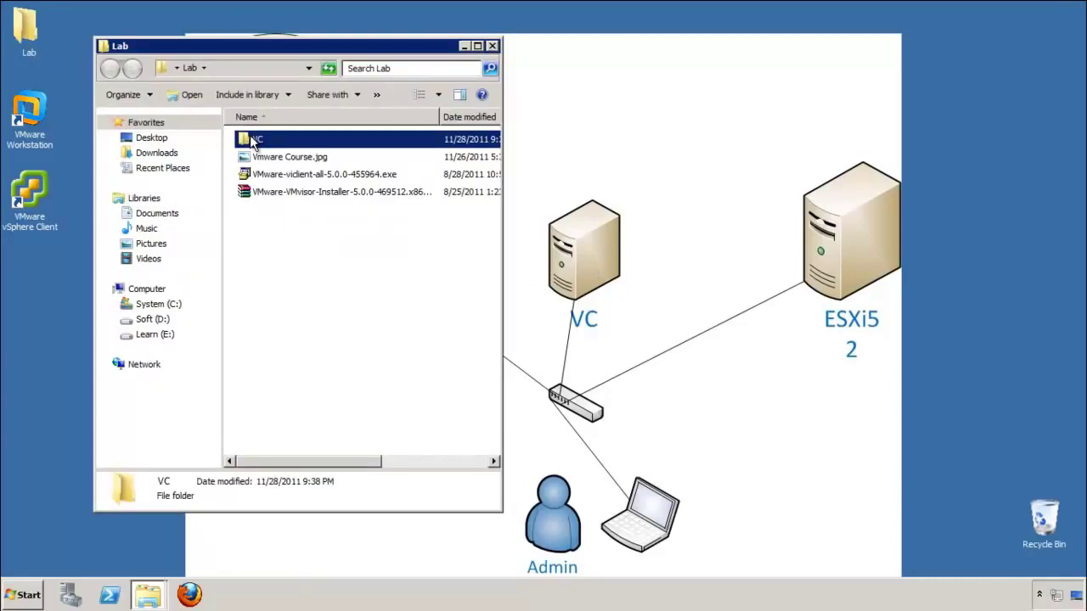
double_click(254, 141)
click(476, 45)
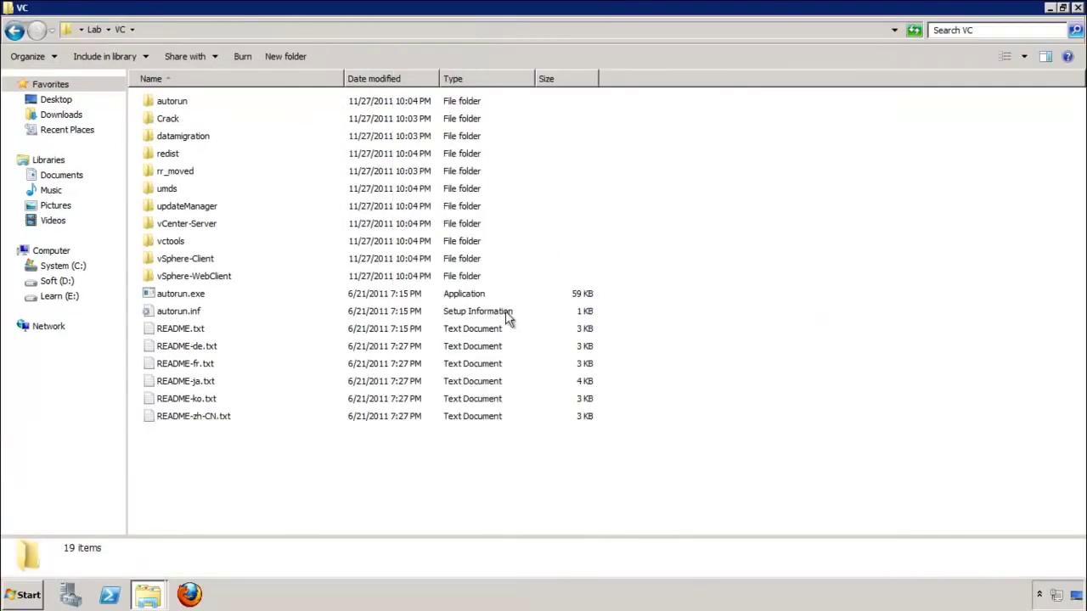
click(179, 294)
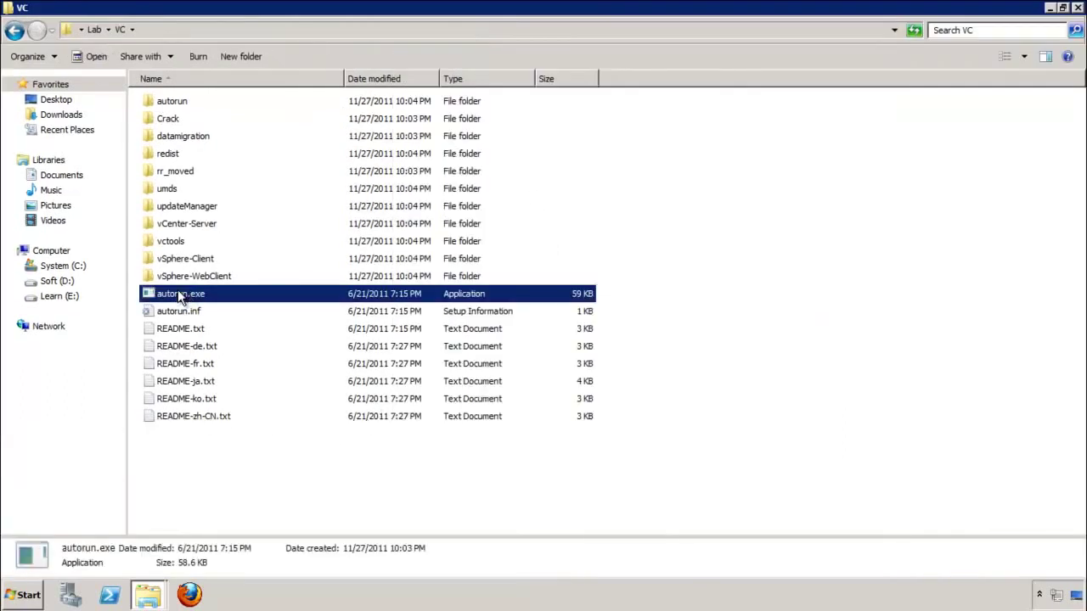
double_click(178, 294)
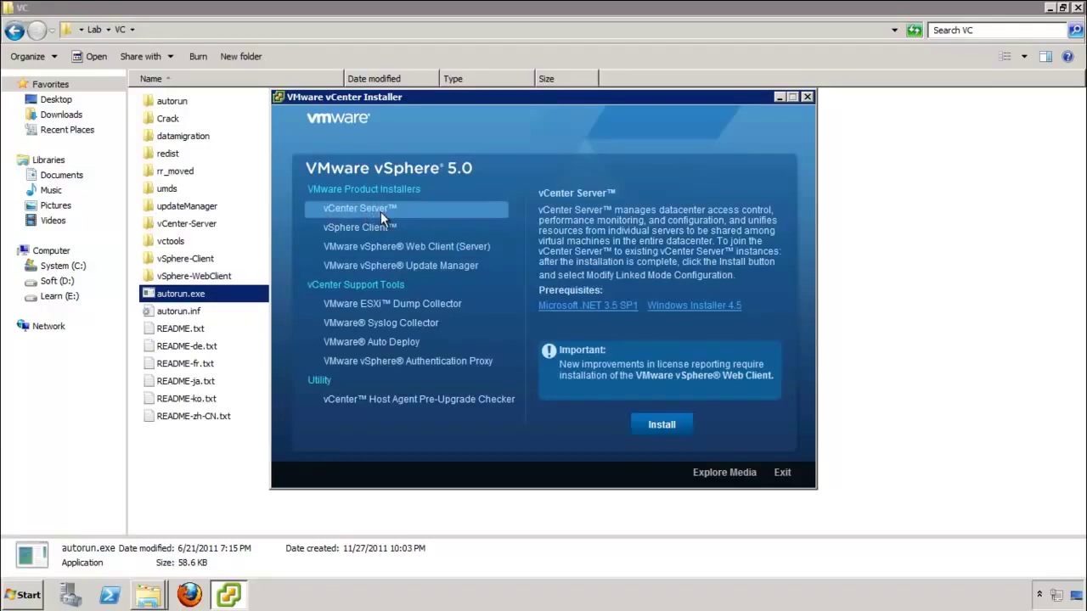
Begin the vCenter Server install, accepting the default installer language
click(655, 425)
click(575, 330)
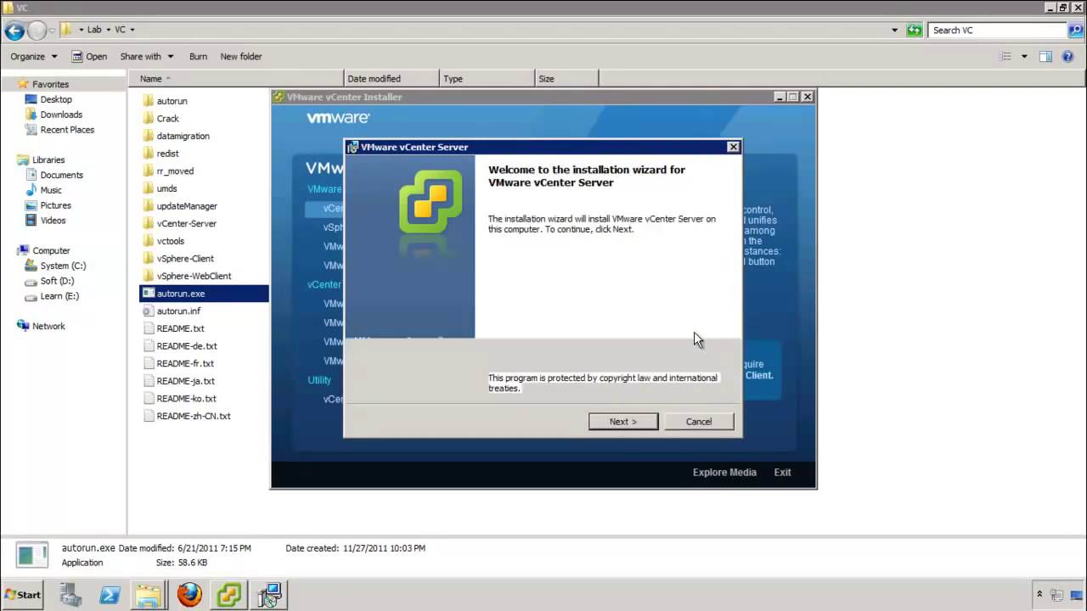
Pass the welcome page and accept the patent and licence agreements
click(615, 422)
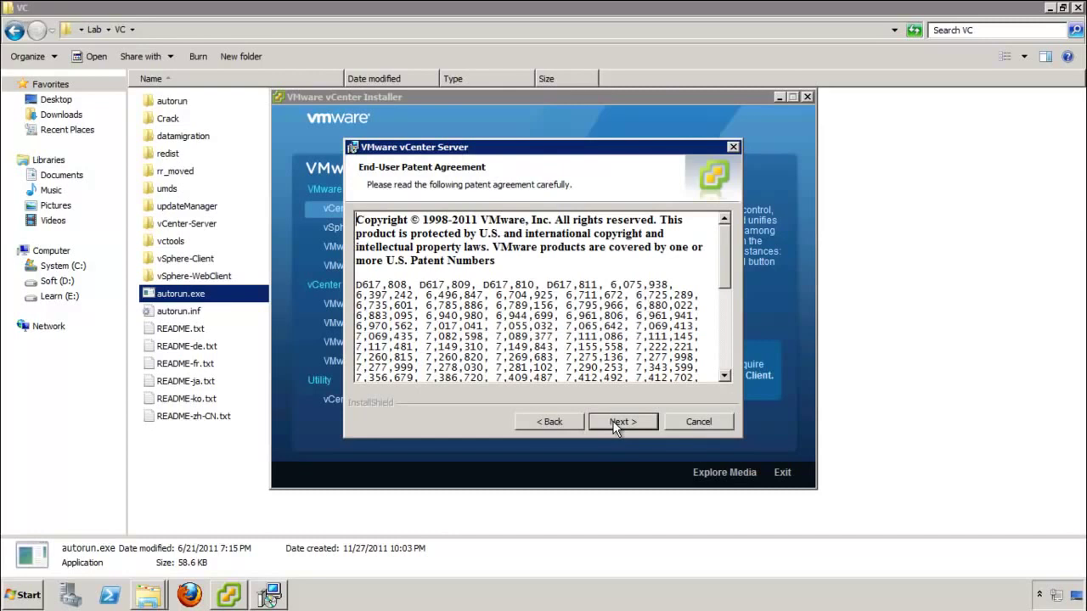
click(616, 422)
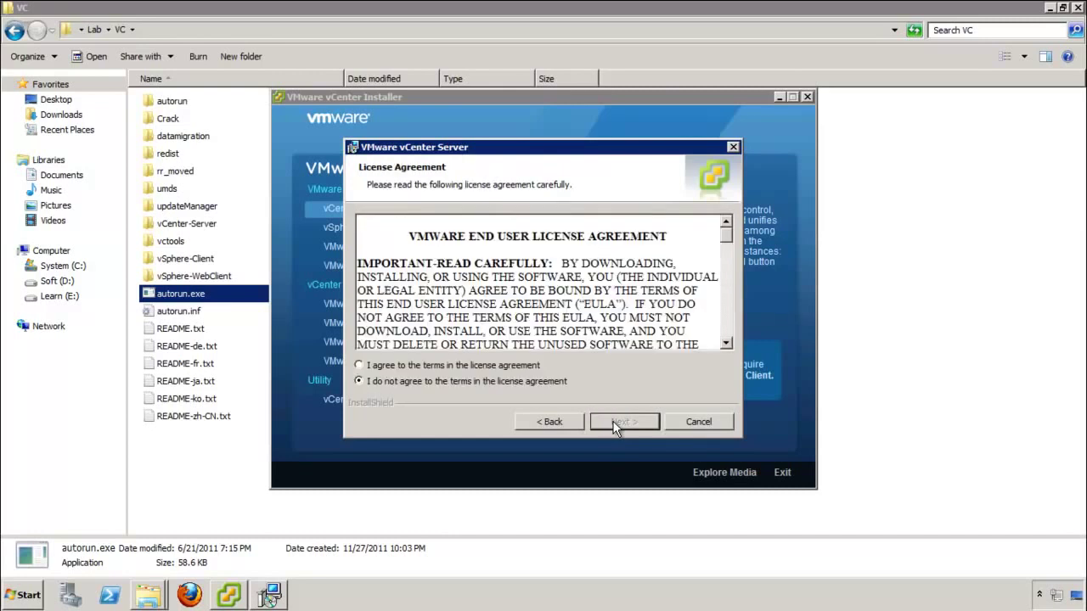
click(505, 368)
click(625, 422)
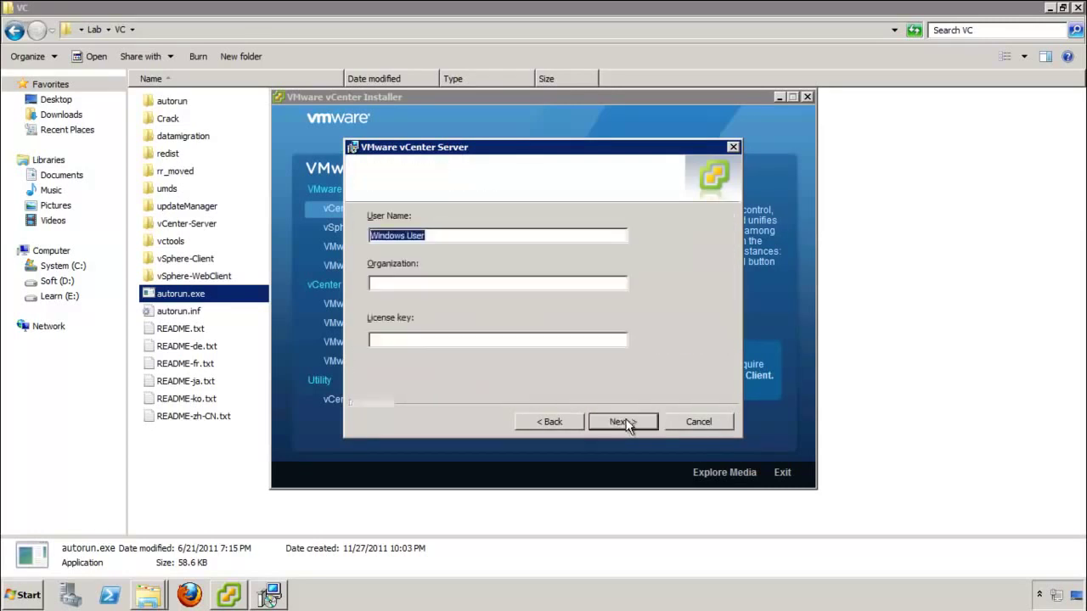
Enter organization 'lab' and continue without a licence key
click(424, 236)
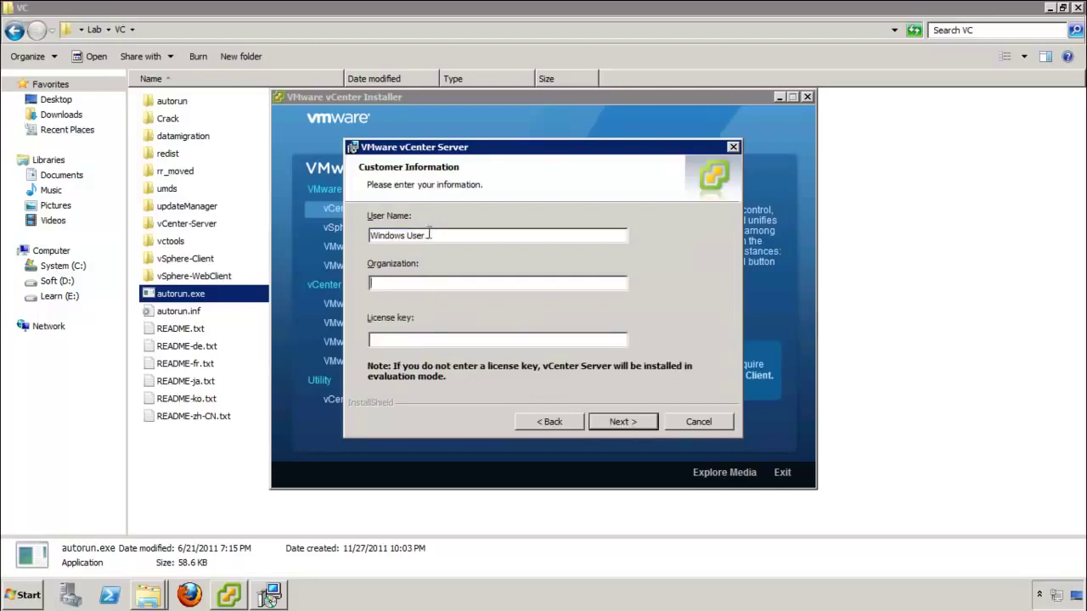
drag(439, 235, 370, 235)
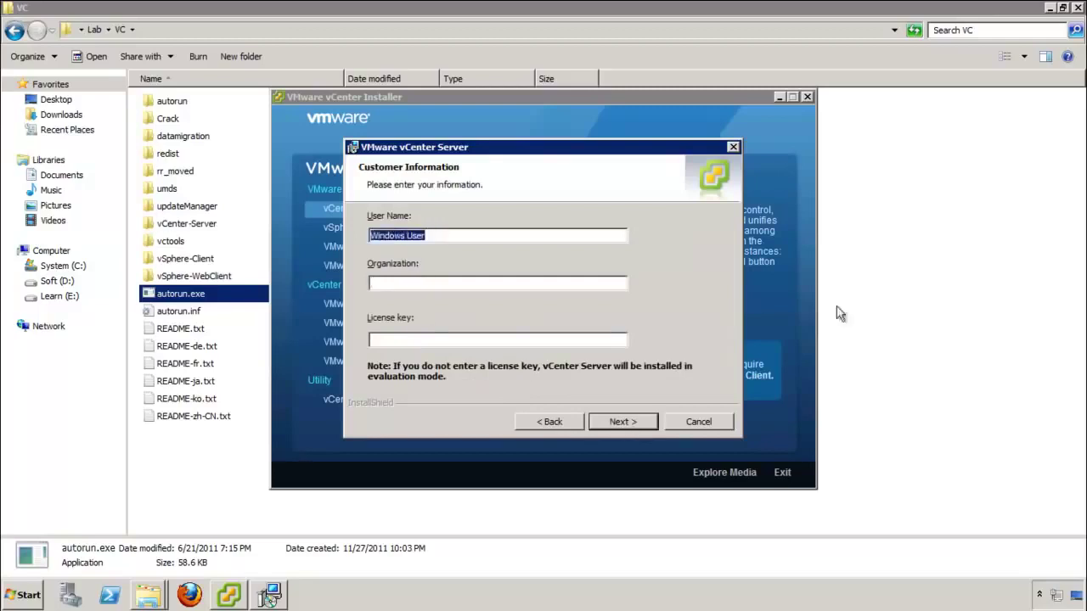
click(396, 282)
text(lab)
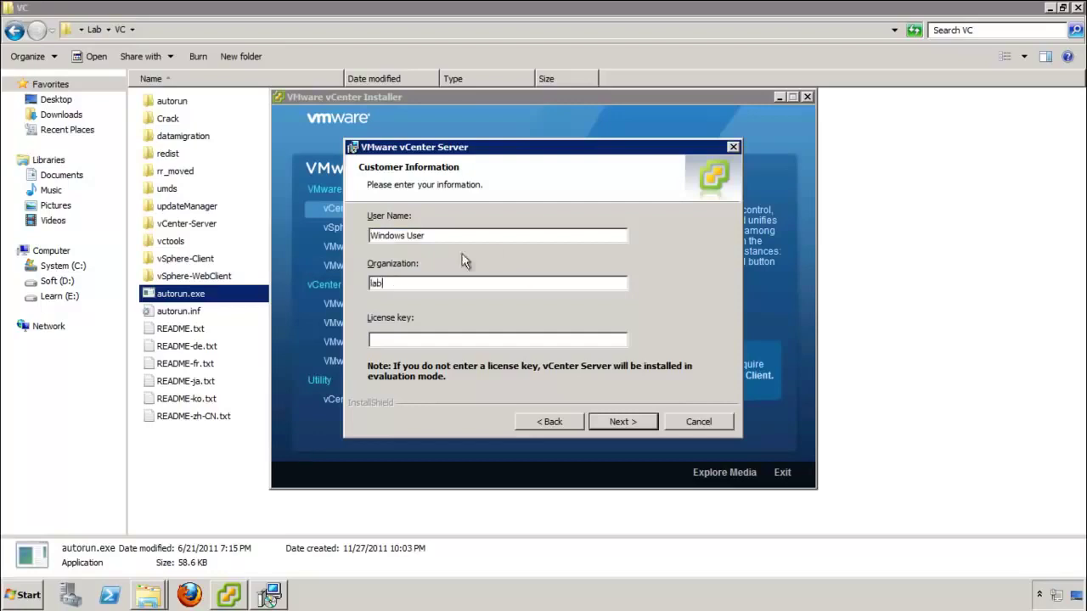
click(373, 340)
click(622, 422)
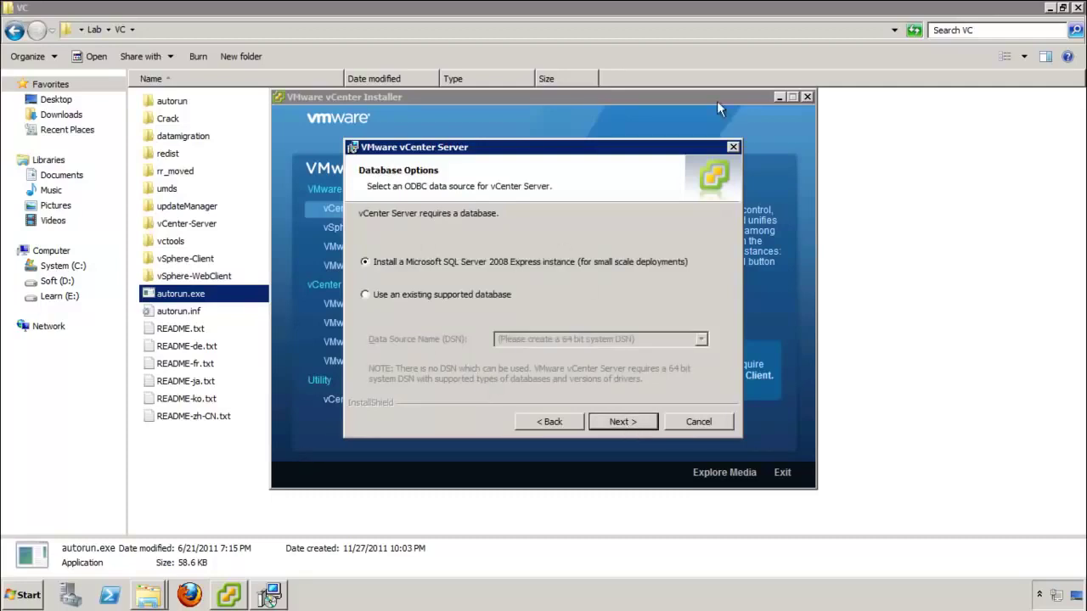
Keep the bundled SQL Server 2008 Express instance after checking the existing-database DSN option
click(423, 297)
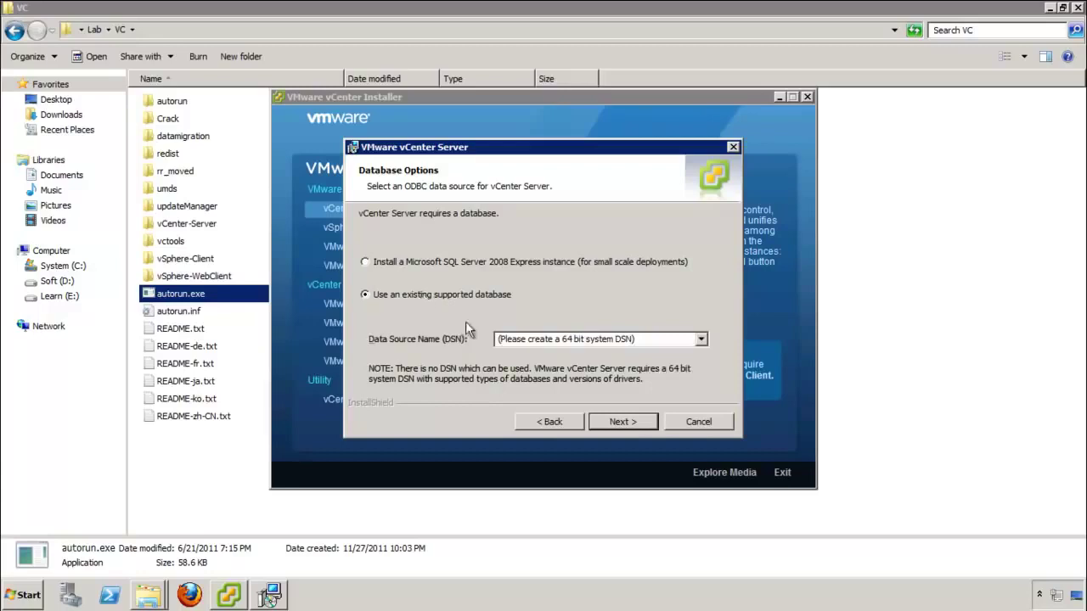
click(702, 341)
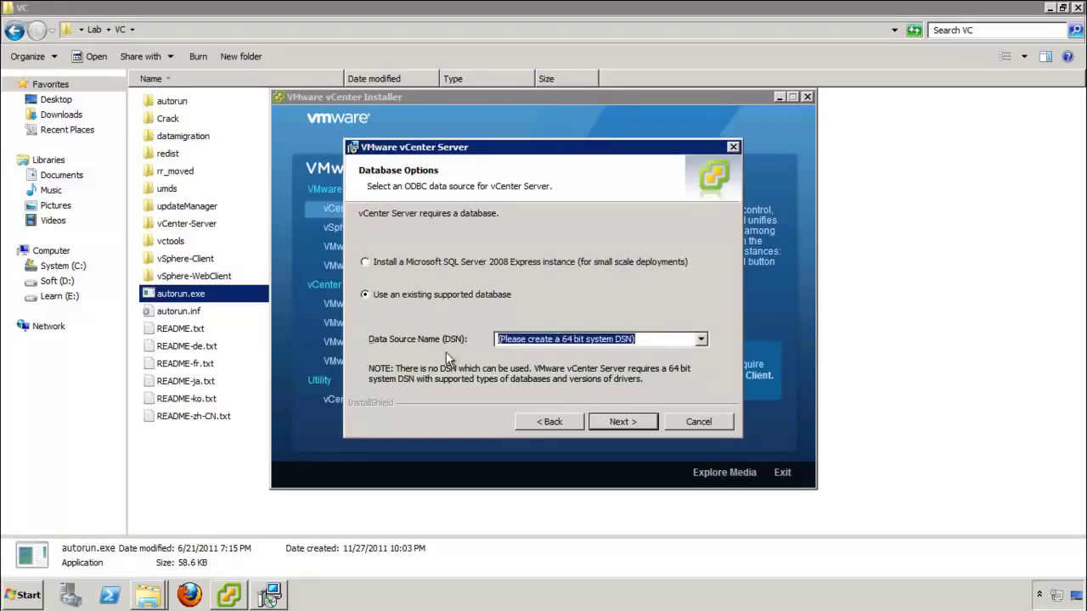
click(414, 268)
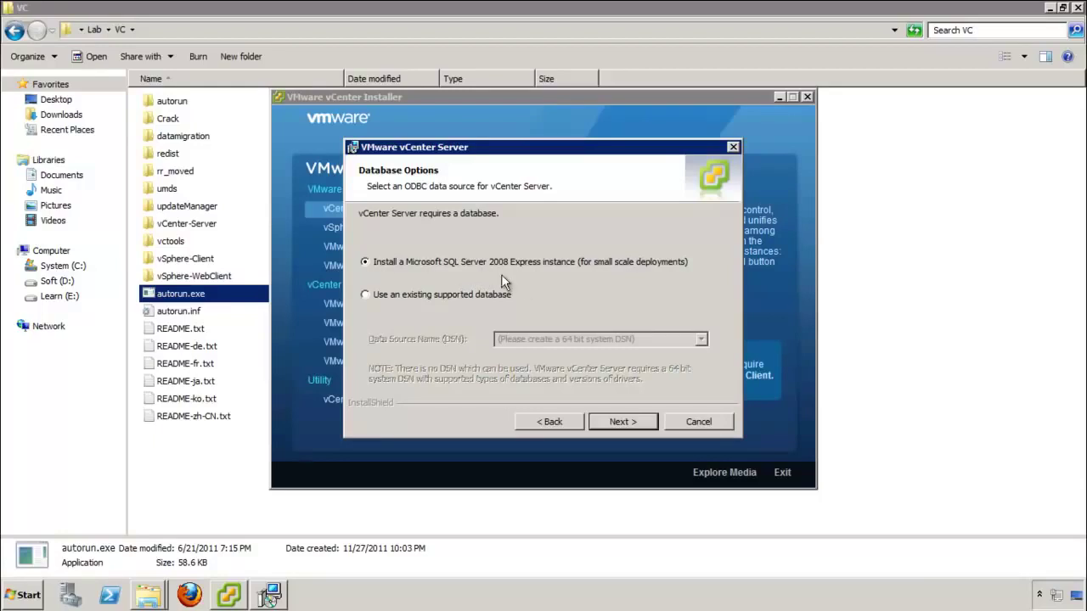
click(637, 422)
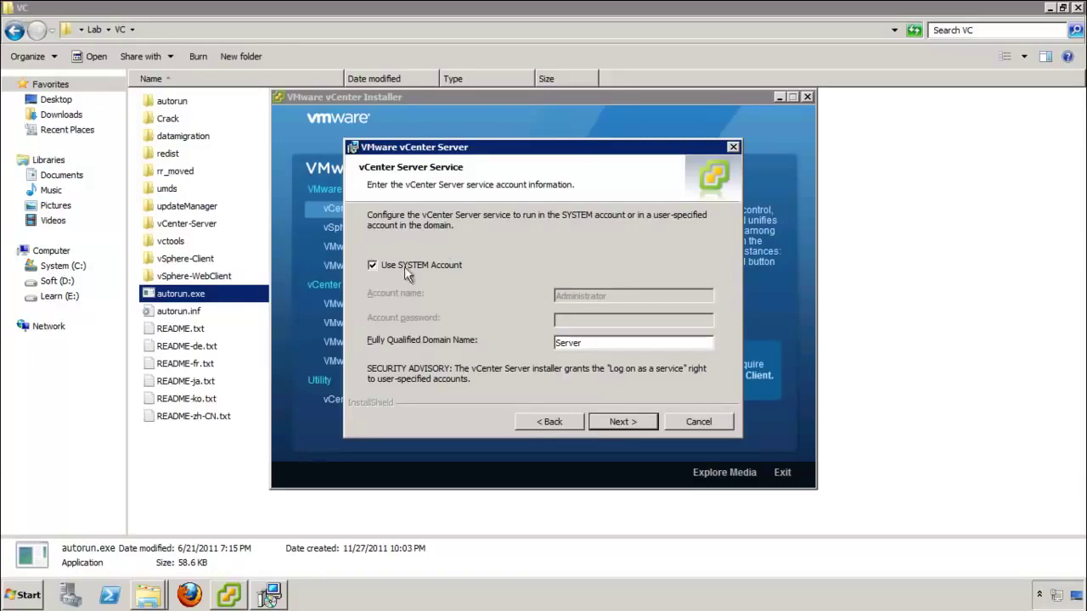
Keep the SYSTEM account for the vCenter service and acknowledge the unresolved FQDN warning
click(624, 423)
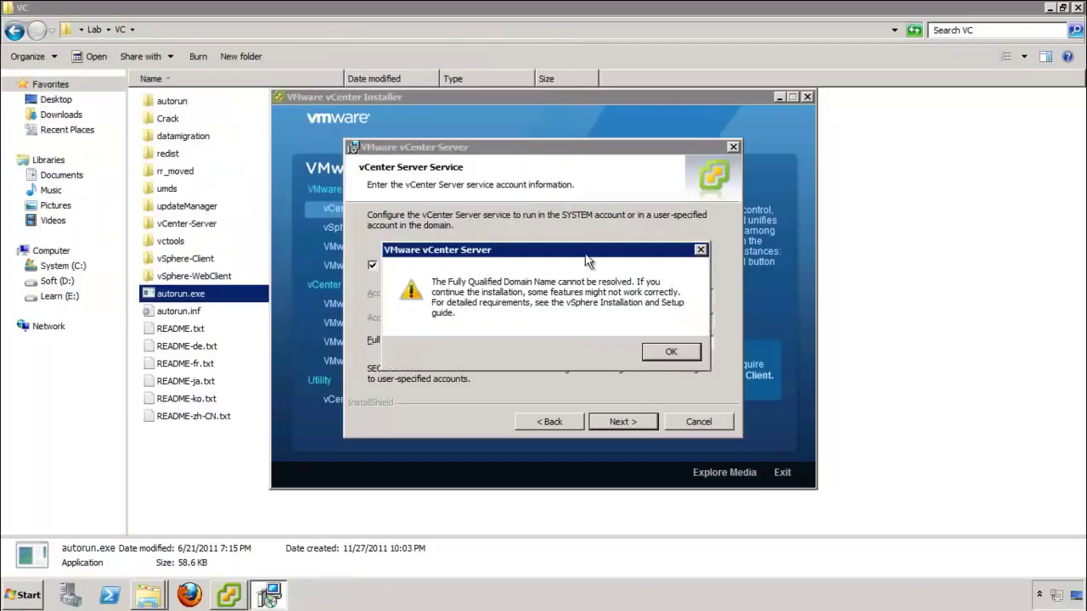
drag(583, 248, 582, 165)
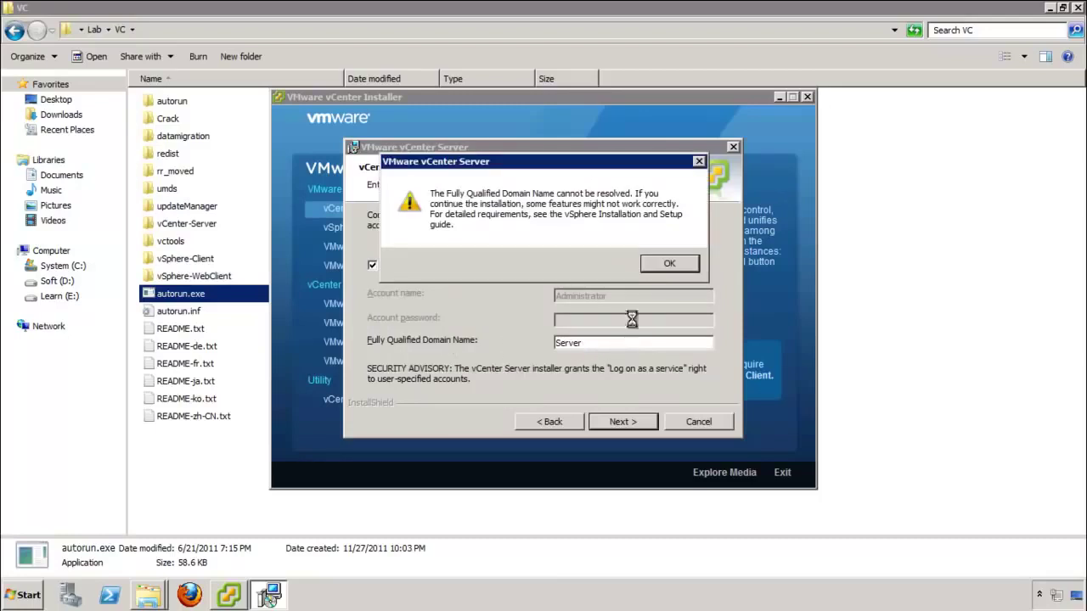
click(668, 264)
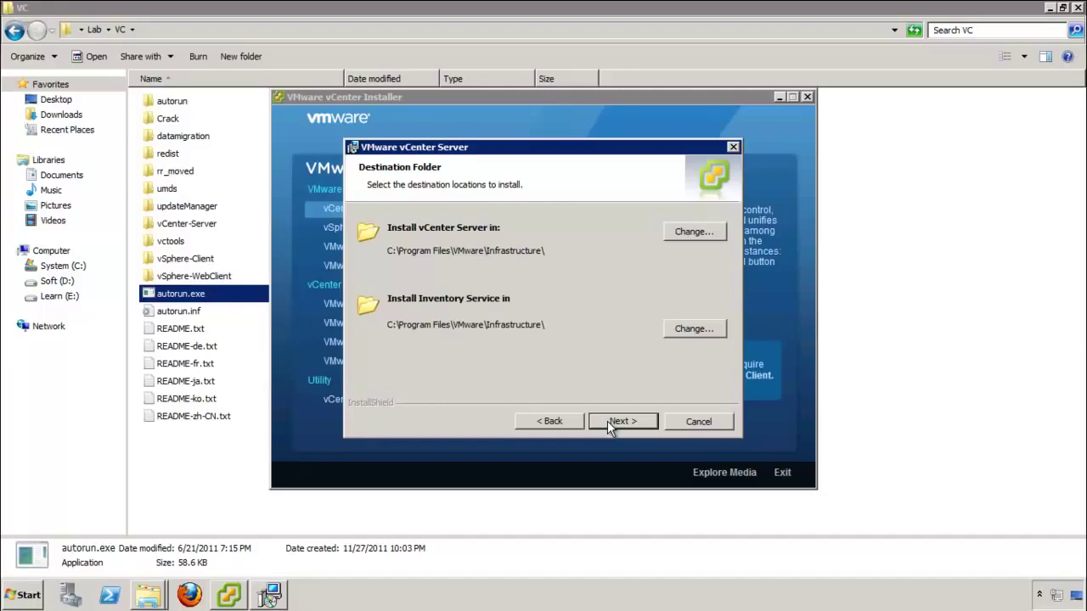
Accept the default C:\Program Files\VMware\Infrastructure\ folders and a standalone vCenter Server instance
click(607, 420)
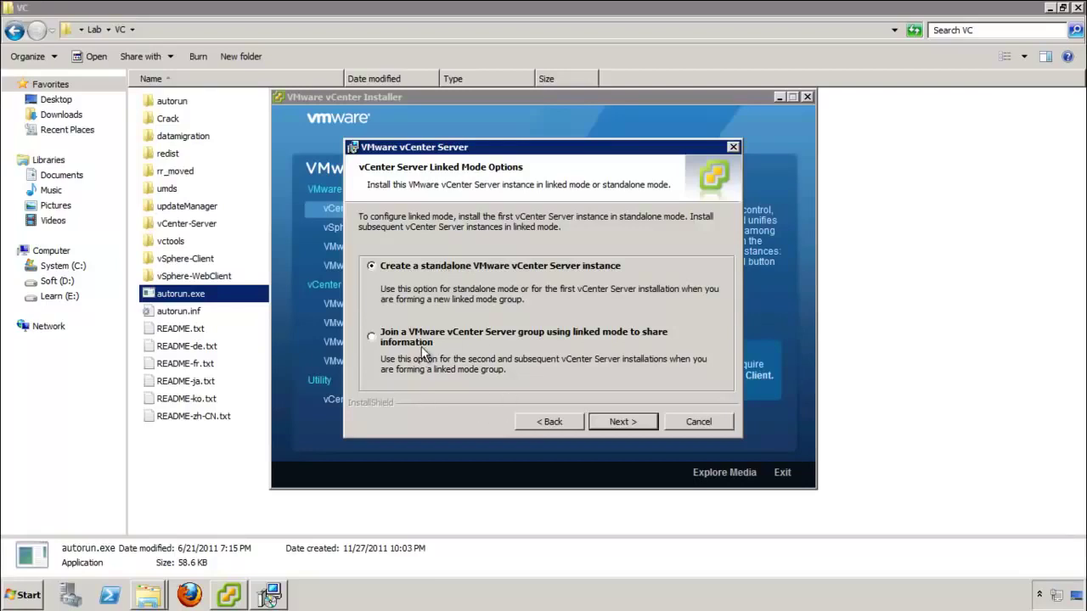
click(619, 422)
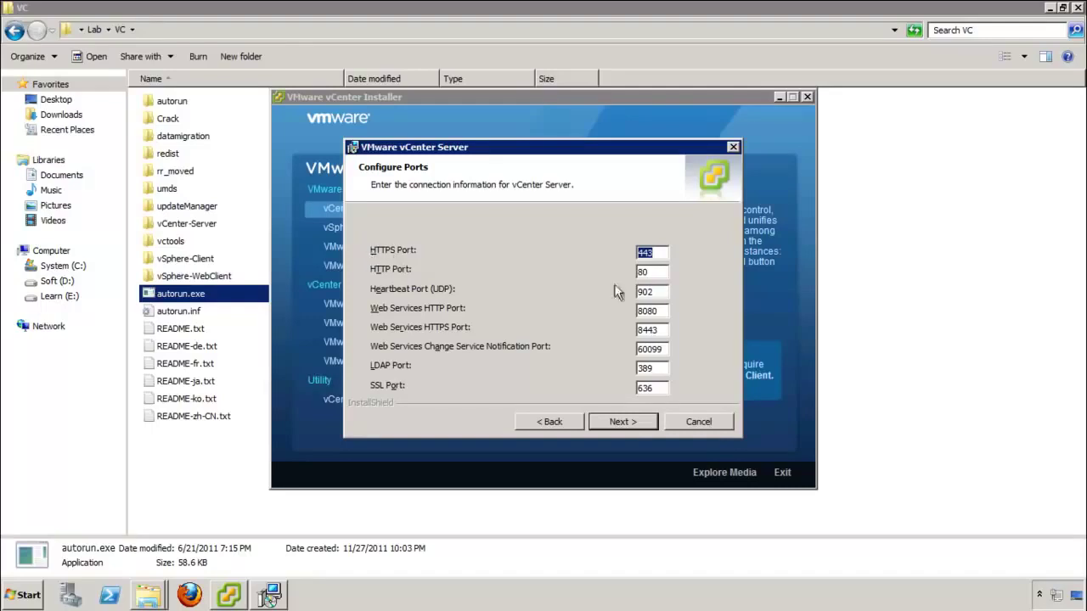
Change the HTTPS port from 443 to 444, dismissing the port-in-use and changed-port warnings
click(649, 252)
click(623, 422)
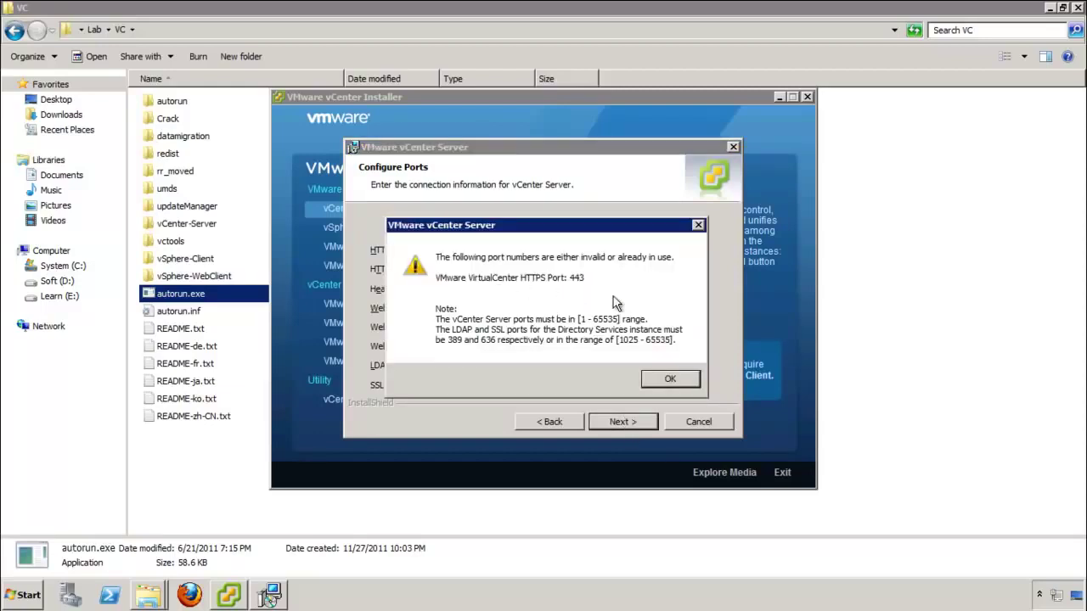
click(668, 379)
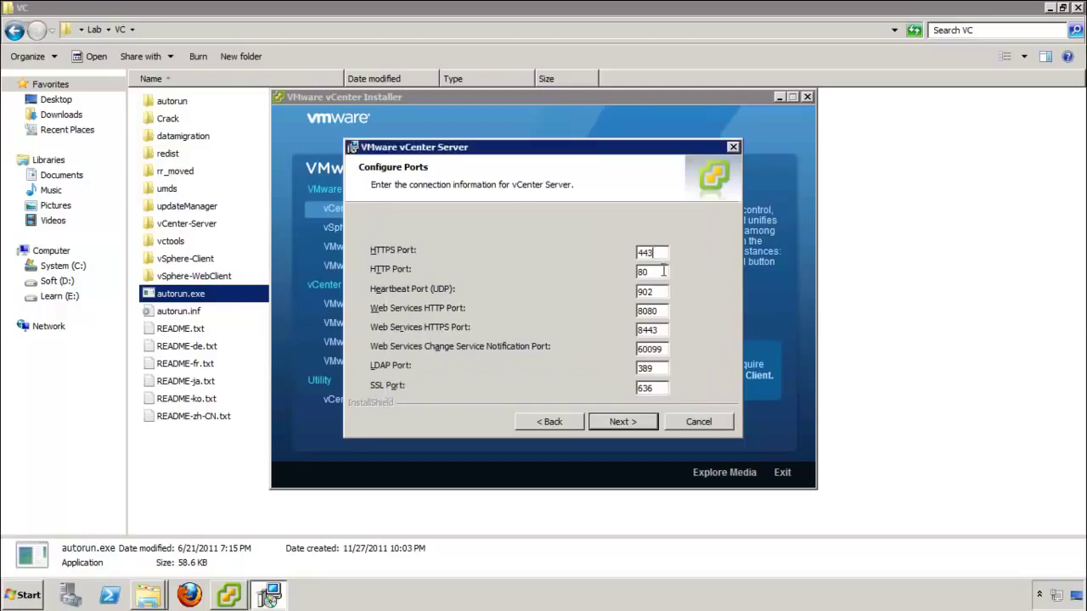
key(BackSpace)
text(4)
click(630, 420)
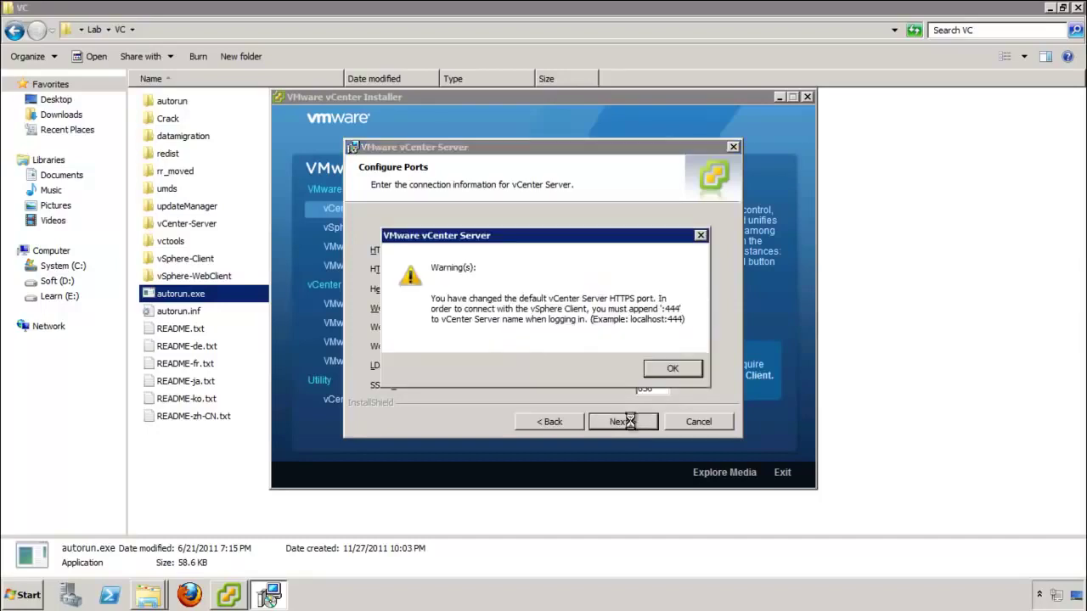
click(672, 371)
click(685, 372)
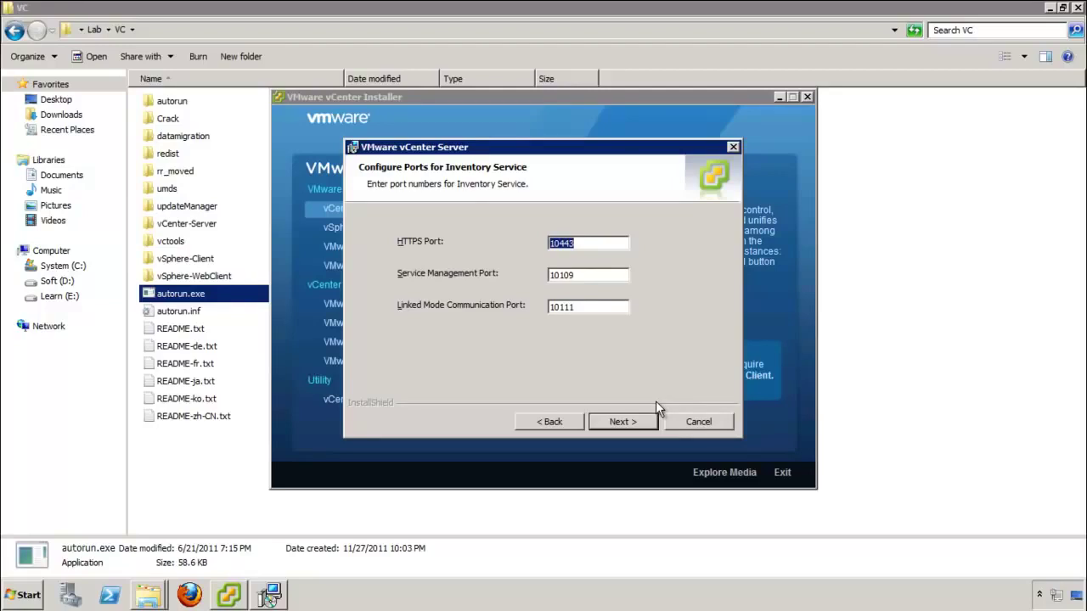
Keep Inventory Service ports 10443, 10109, 10111 and the Small (1024 MB) JVM memory size
click(625, 420)
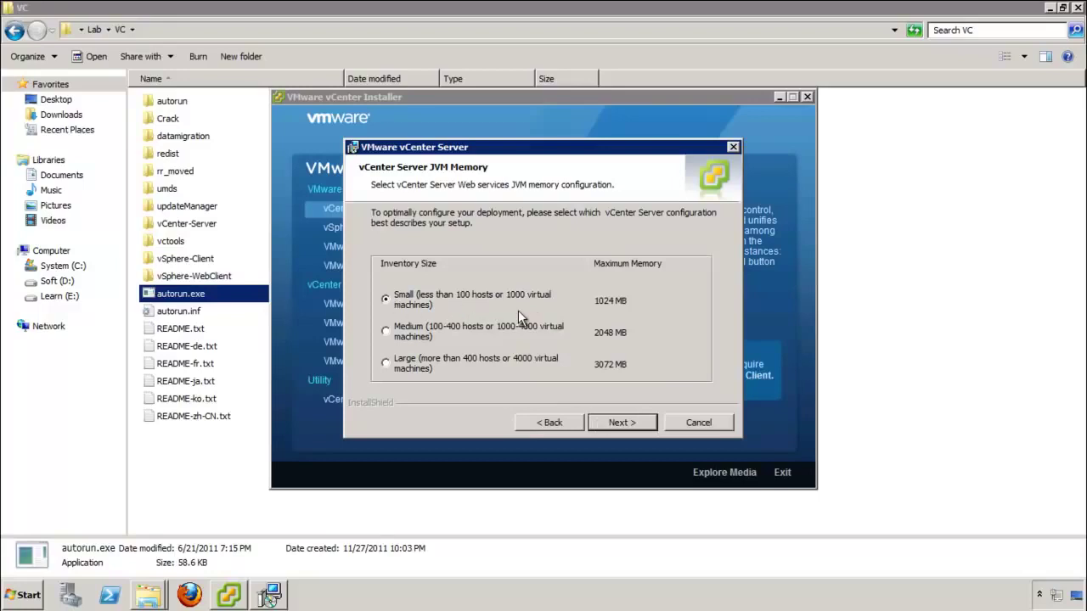
click(615, 424)
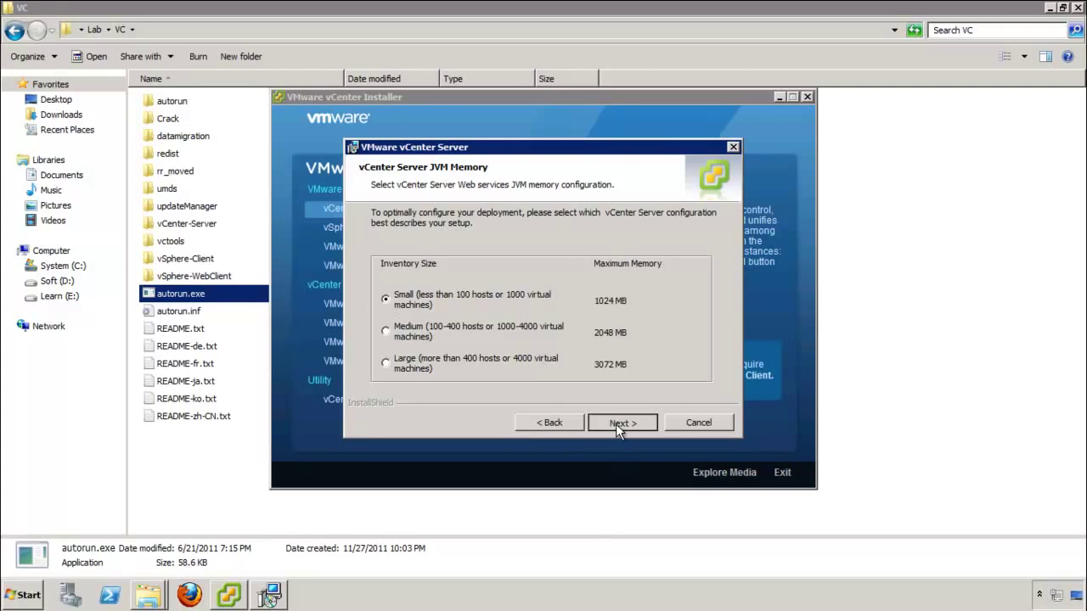
Launch the vCenter Server installation and minimize the Explorer window behind it
click(620, 422)
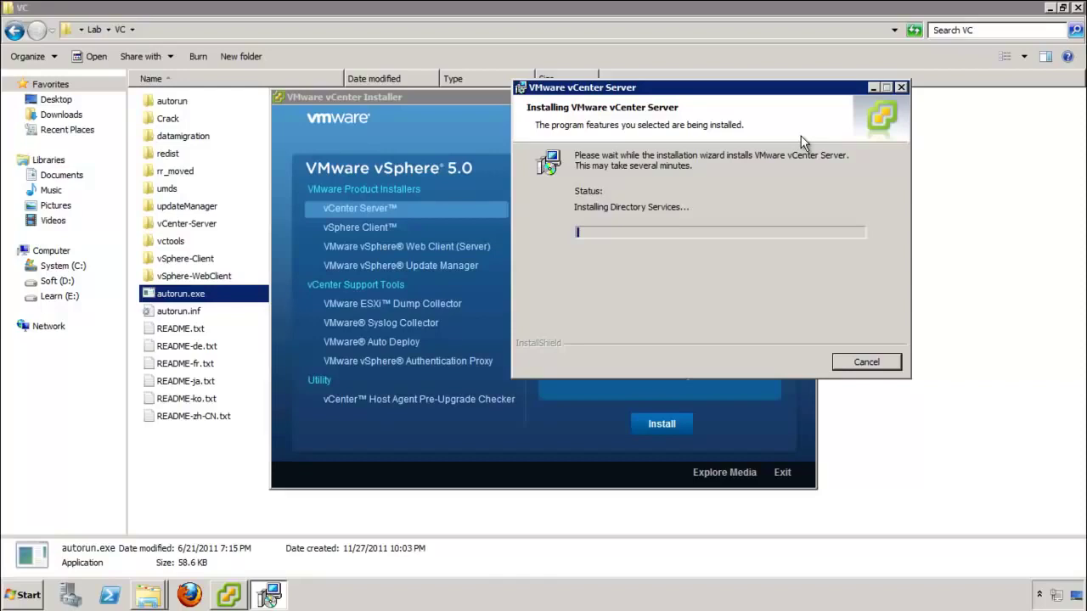
click(1050, 8)
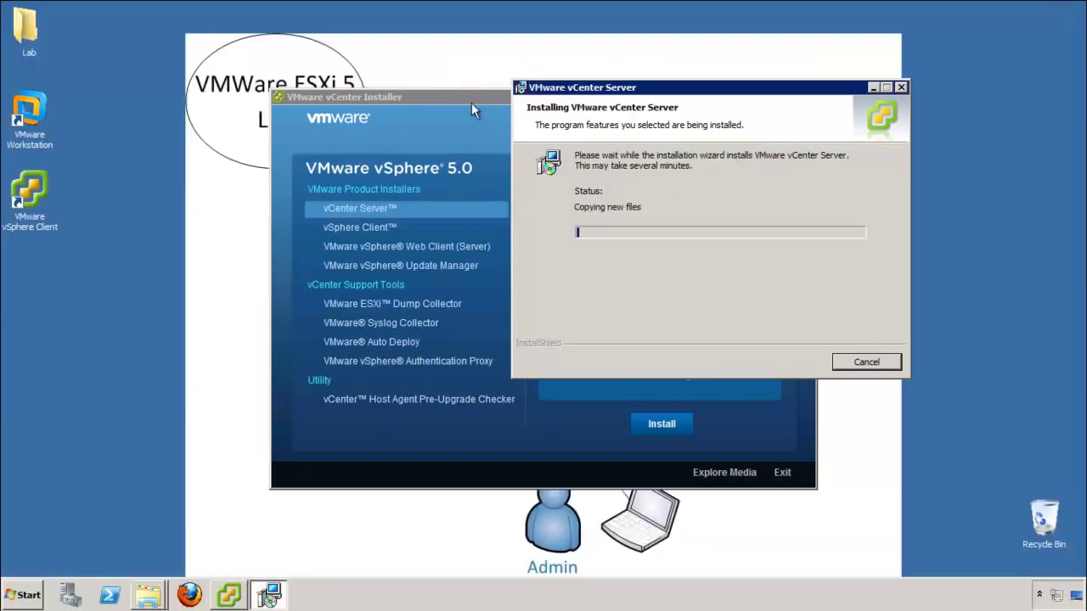
Minimize the installer windows until vCenter Server 5.0 finishes installing, then restore and reposition its dialog
click(471, 102)
click(778, 97)
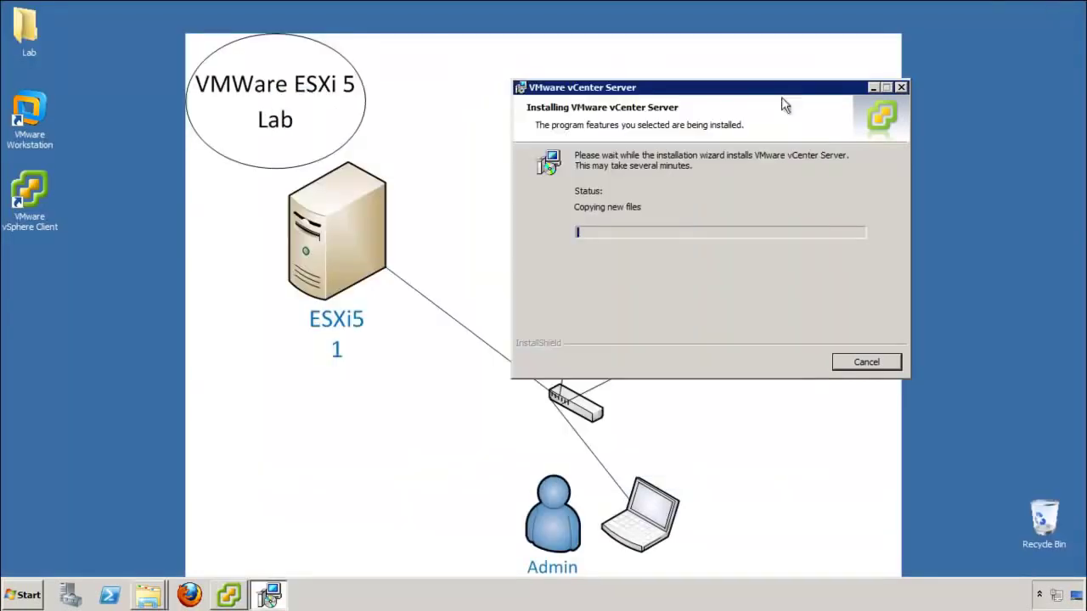
click(873, 86)
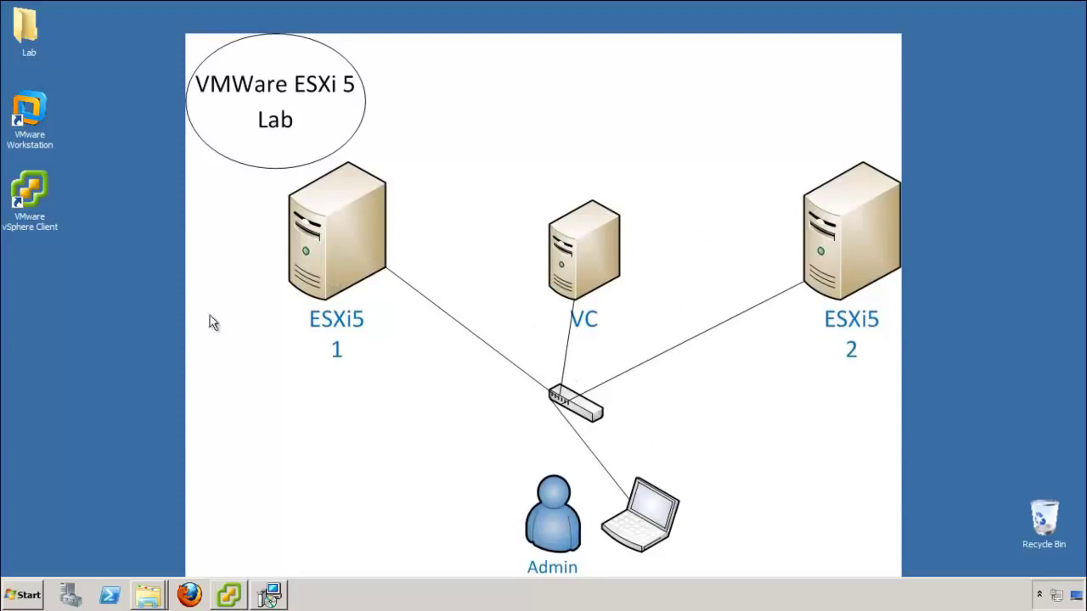
click(272, 599)
drag(762, 98, 596, 103)
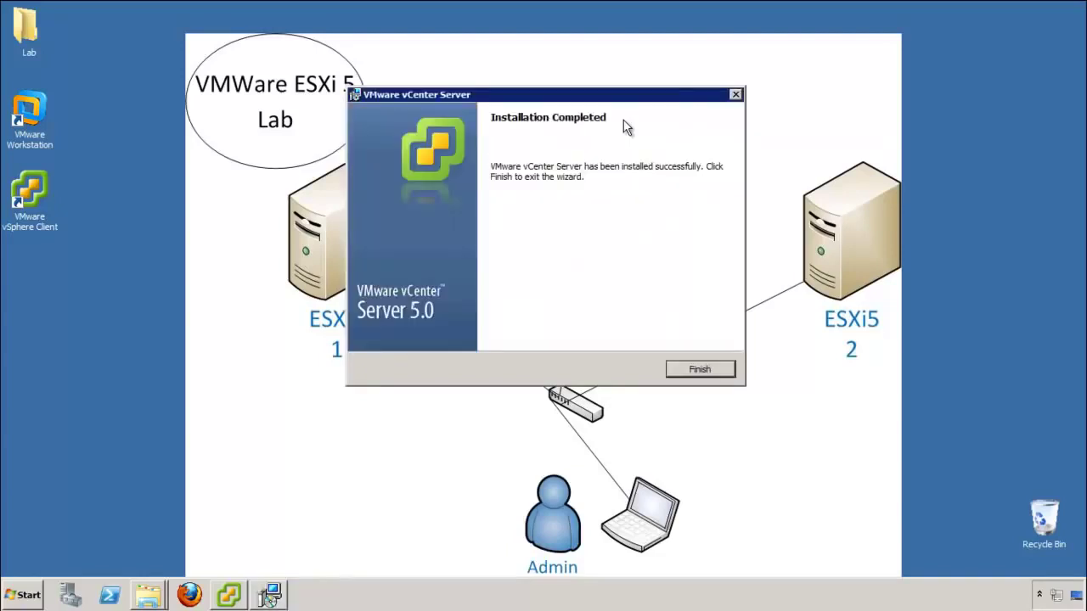
Finish the wizard and expand the VMware folder under Start > All Programs to show vSphere Client
click(698, 369)
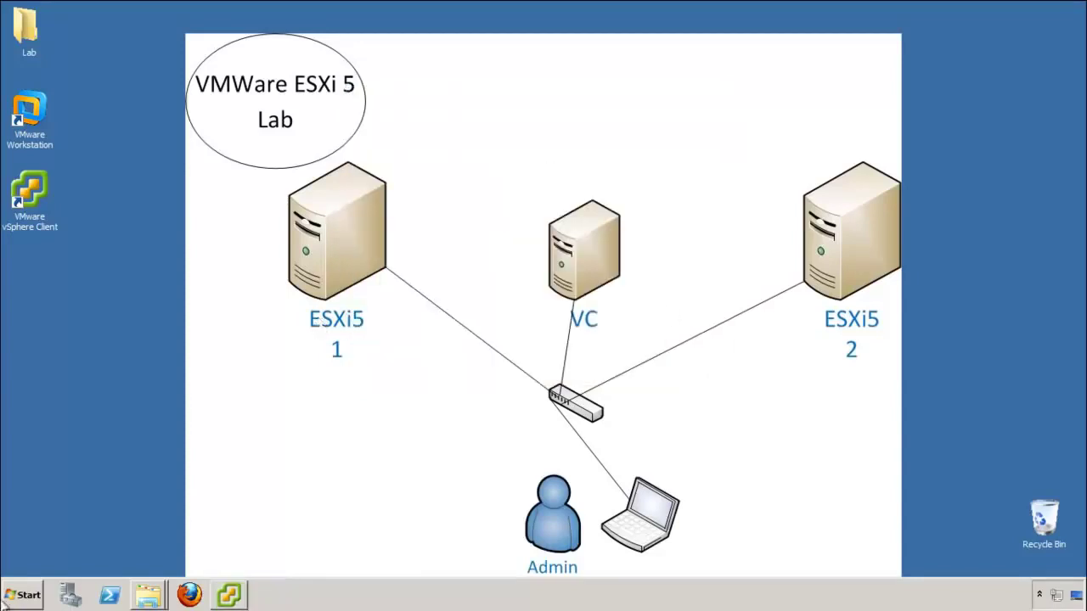
click(15, 598)
click(32, 542)
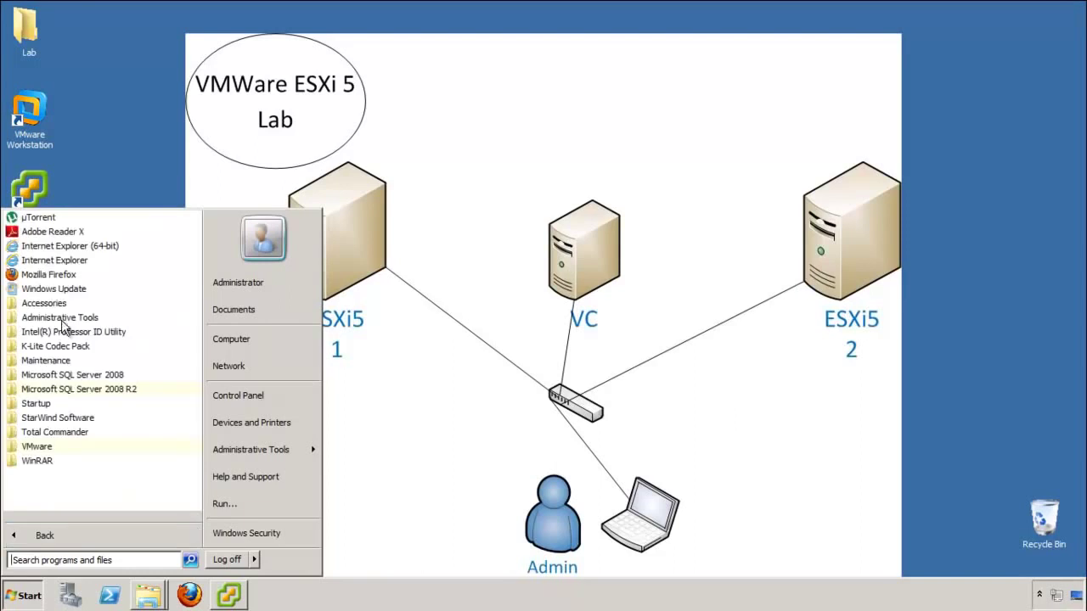
click(75, 456)
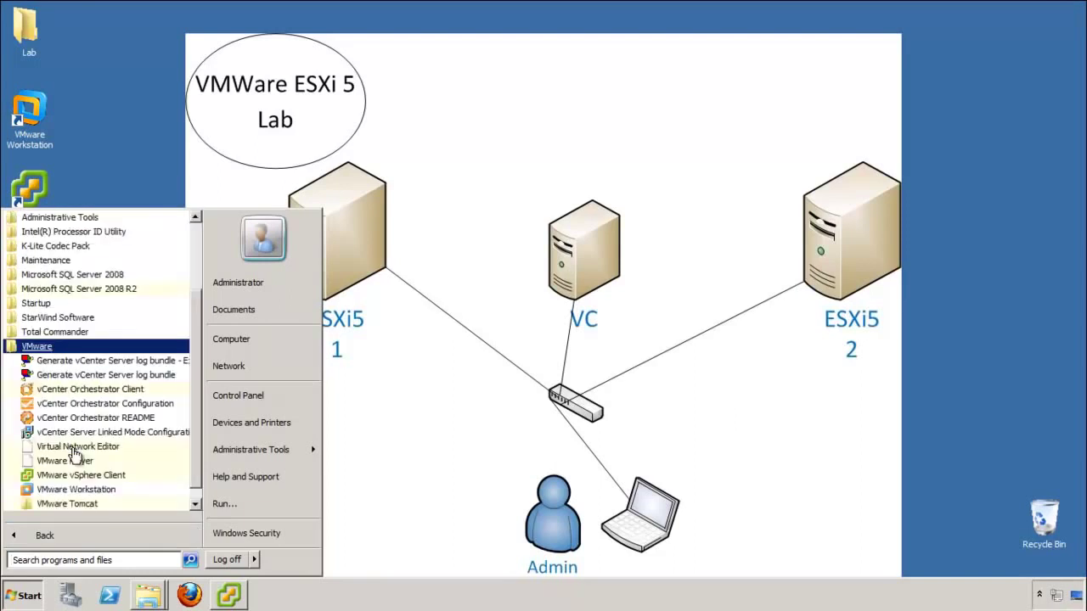
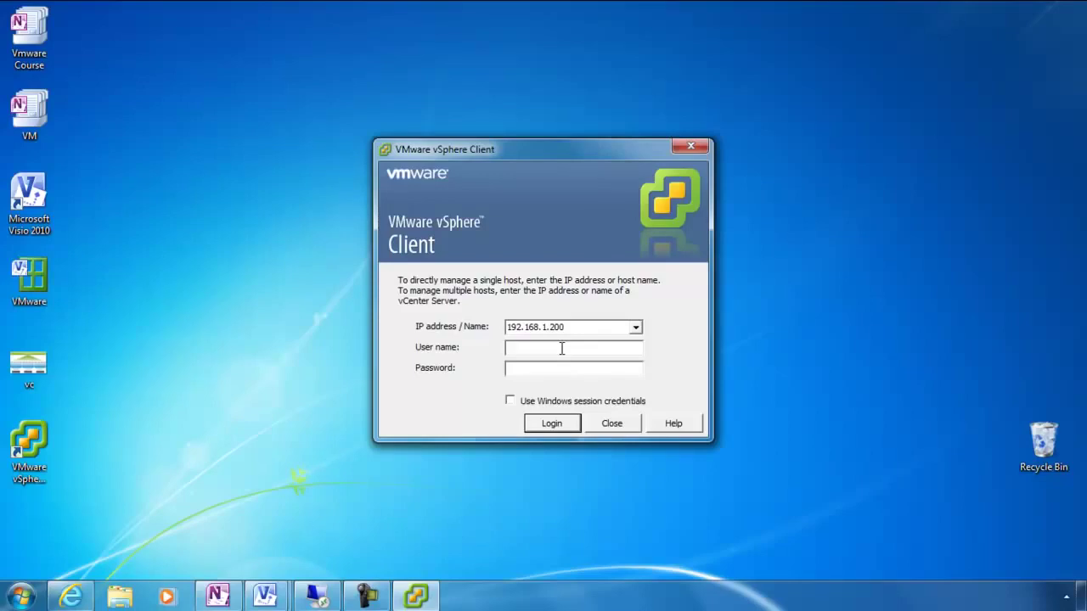
Log in to 192.168.1.200 as administrator and dismiss the expired ESX licence warning
text(administrat)
key(ctrl+a)
key(BackSpace)
text(administrator)
text(********)
key(Return)
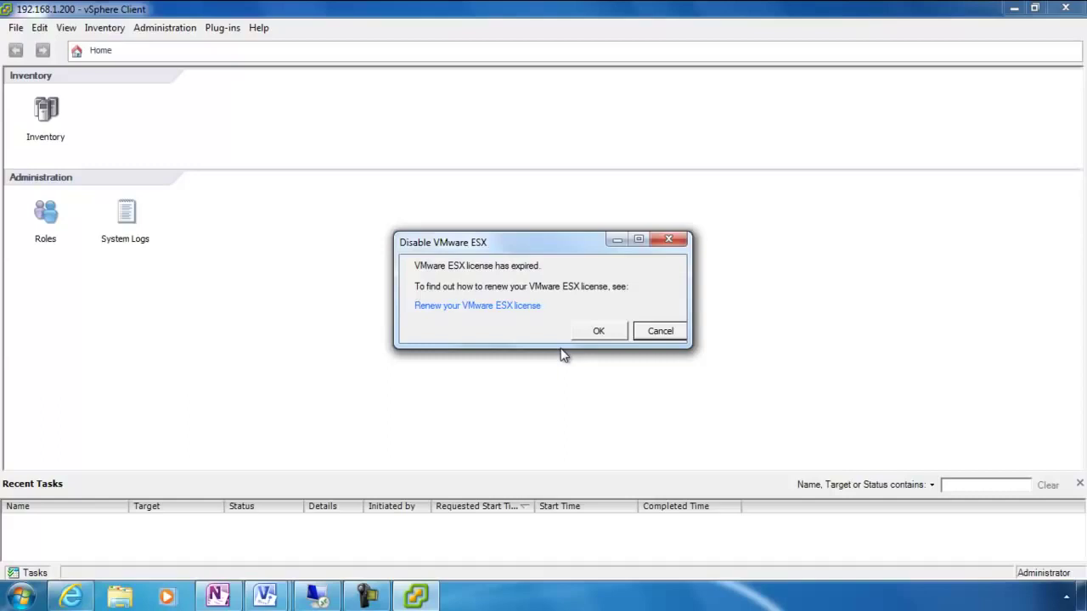
click(660, 333)
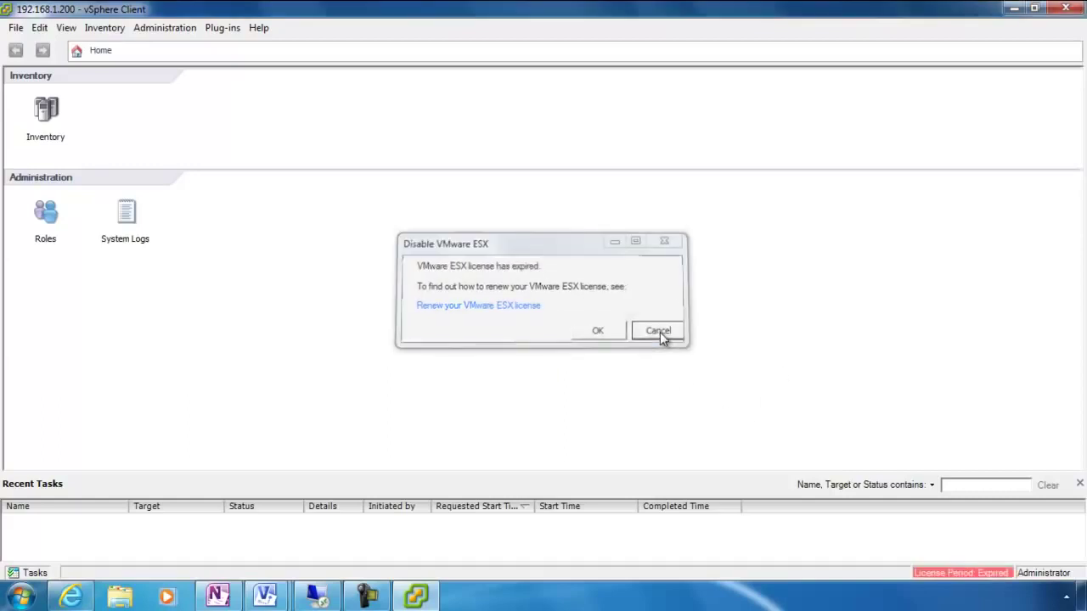
Relaunch the client and log in as administrator to 192.168.1.200:444, permanently installing its certificate
click(1076, 8)
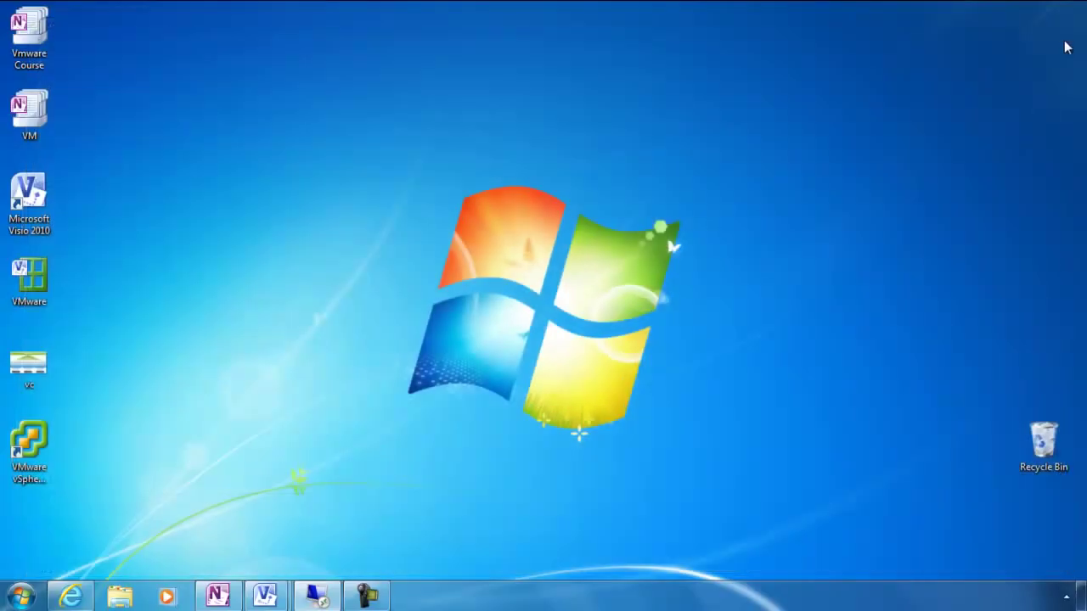
double_click(15, 456)
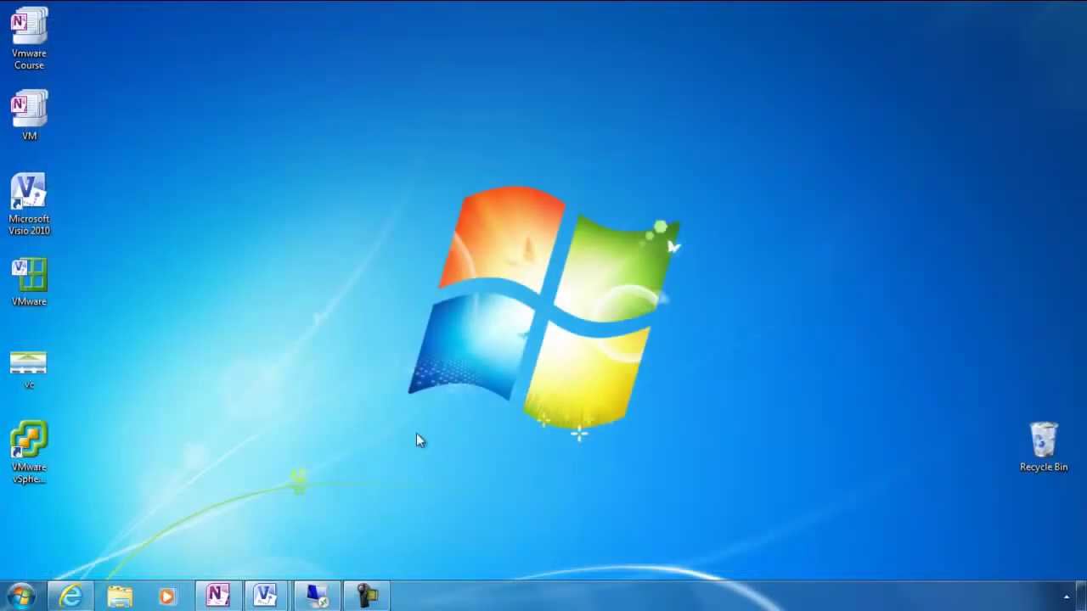
click(581, 327)
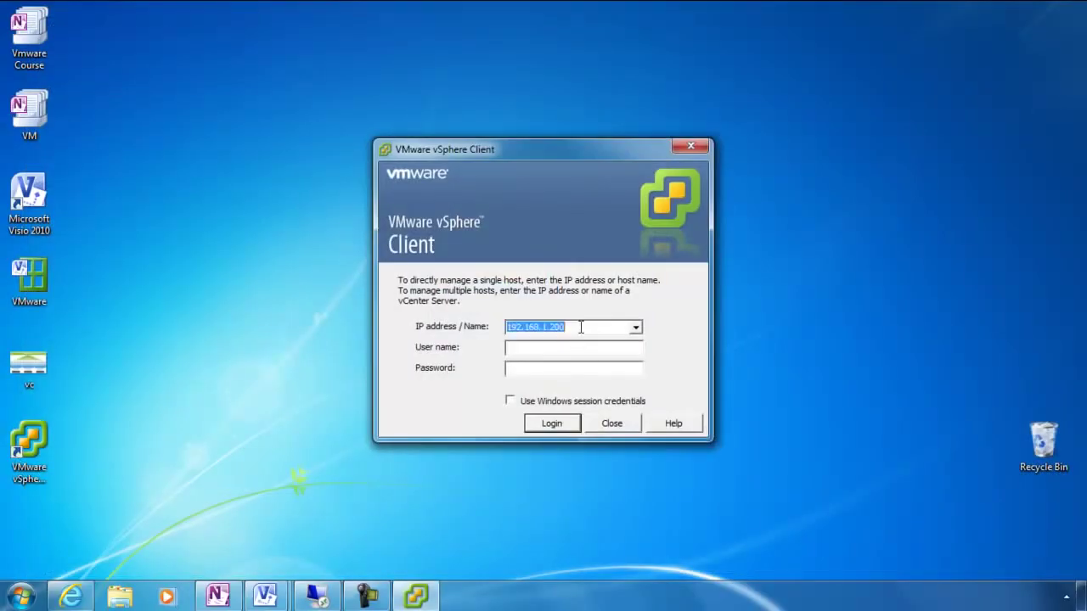
click(581, 327)
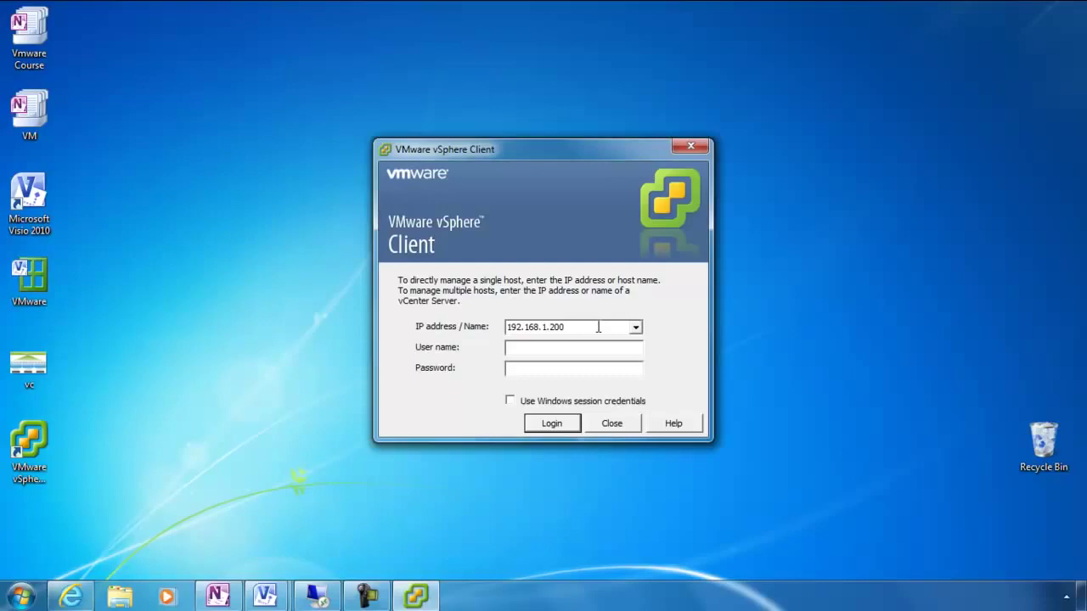
text(:444administrator********)
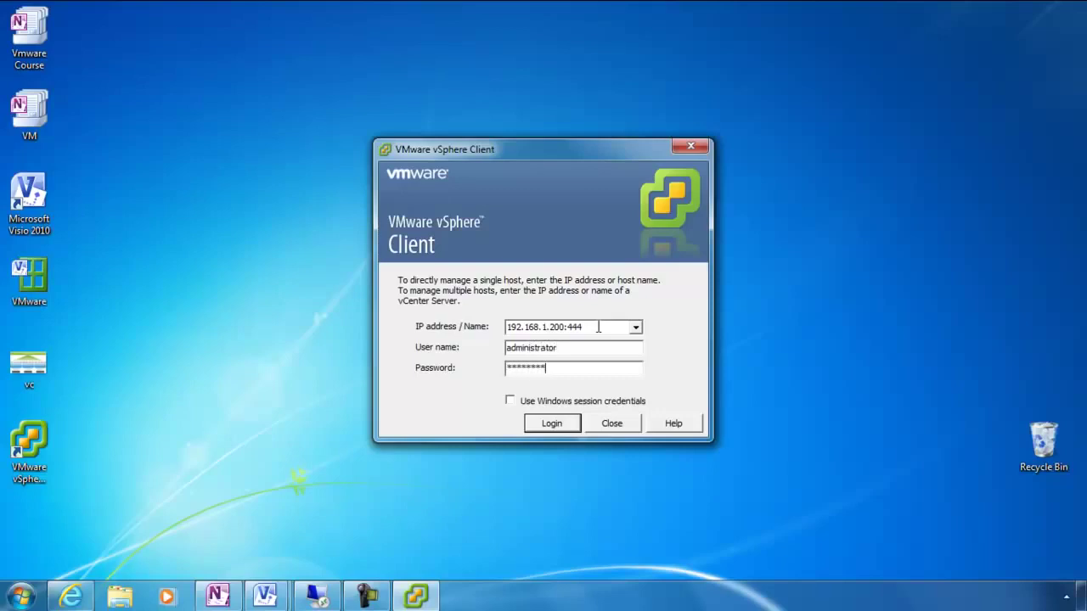
key(Return)
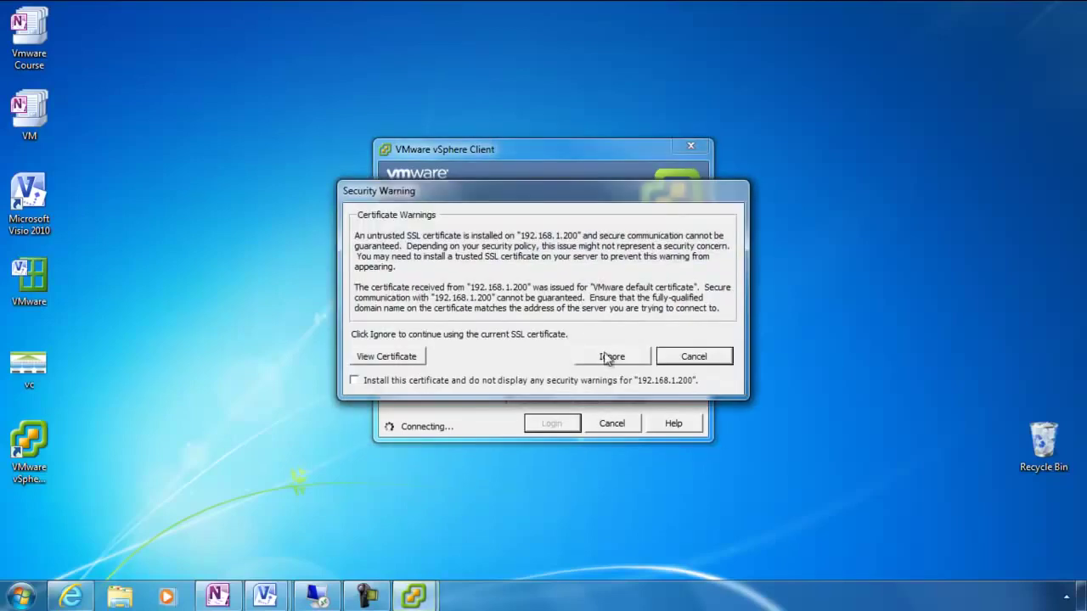
click(602, 381)
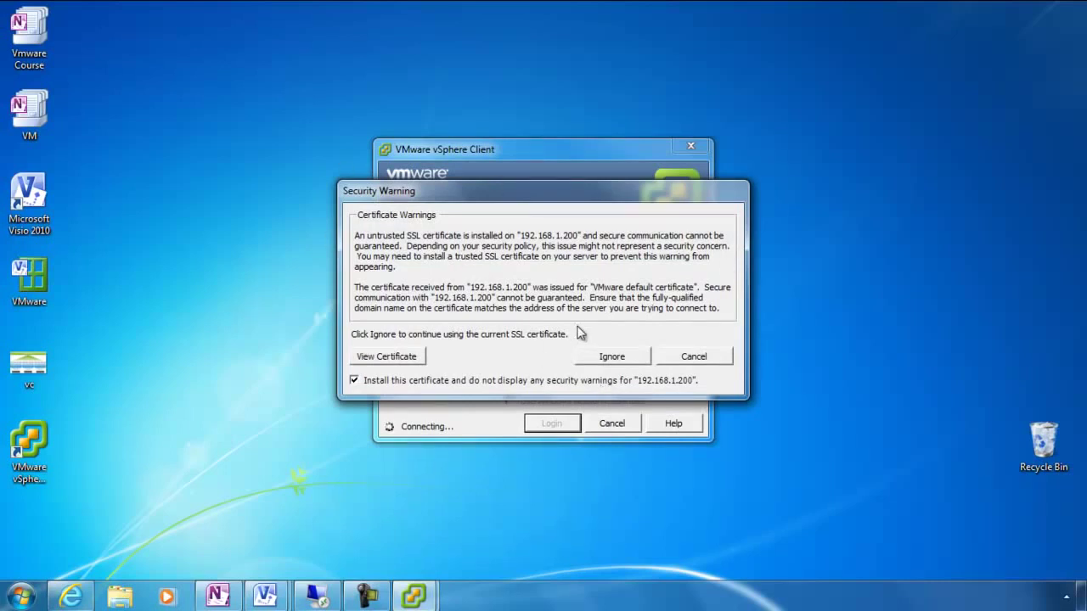
click(608, 357)
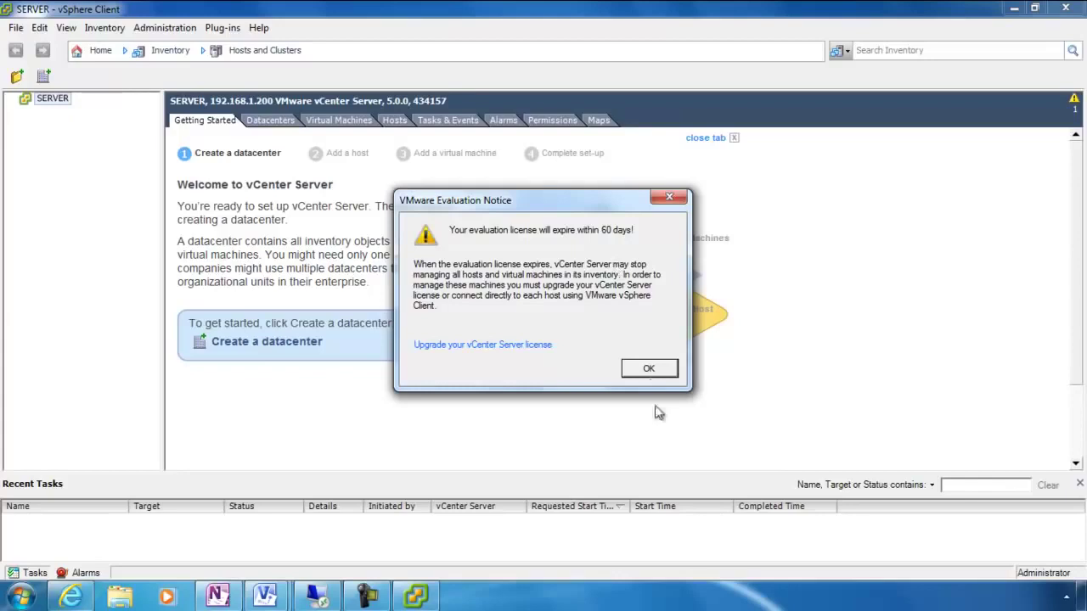
Dismiss the evaluation notice and highlight the Create datacenter, Add host and Add virtual machine steps
click(647, 370)
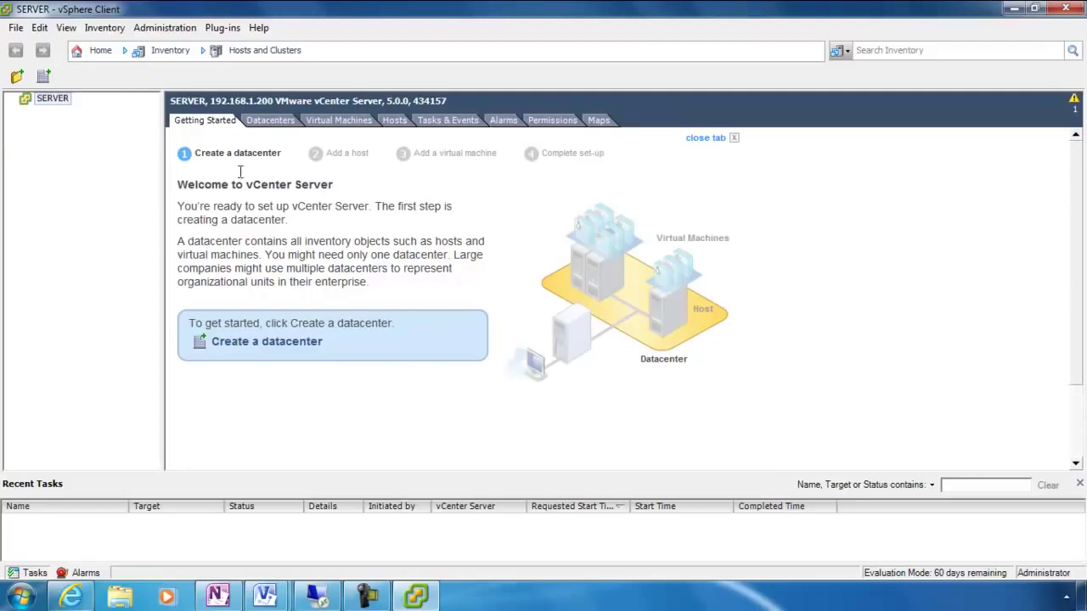
drag(227, 155, 243, 155)
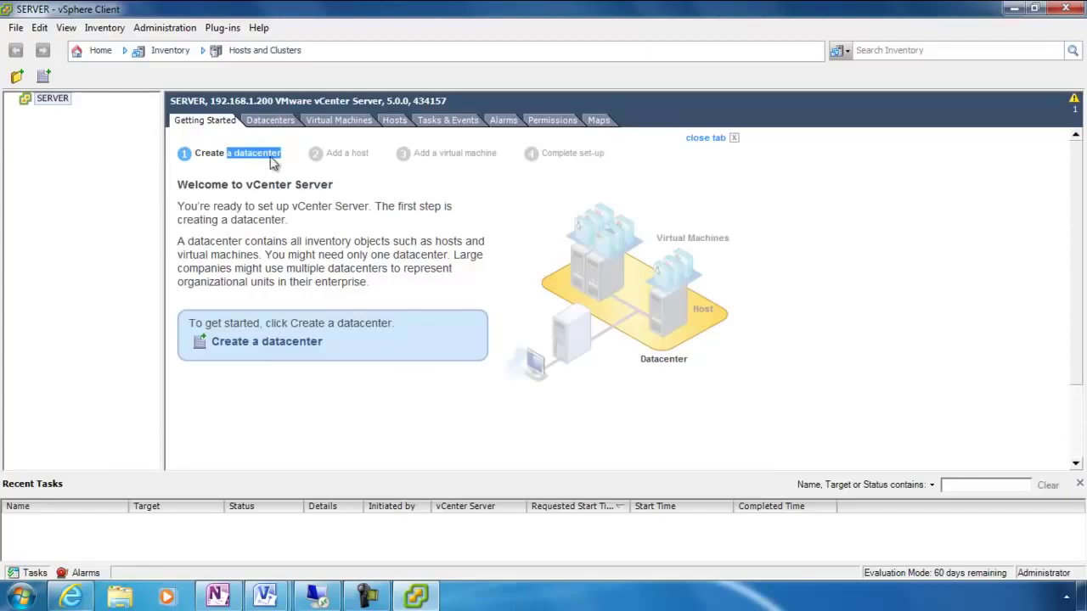
drag(325, 157, 368, 157)
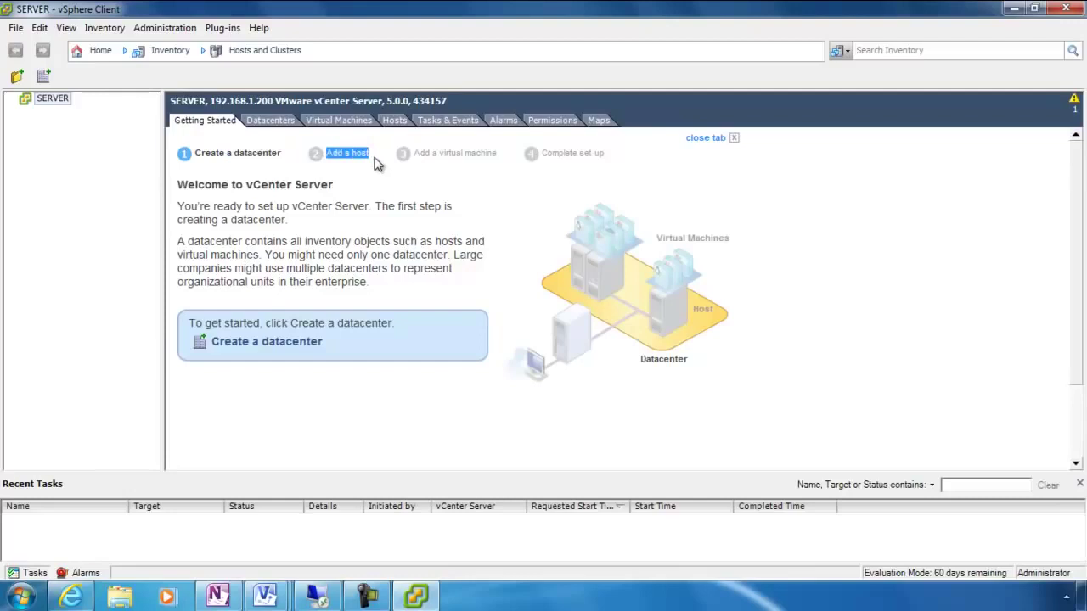
drag(414, 157, 496, 156)
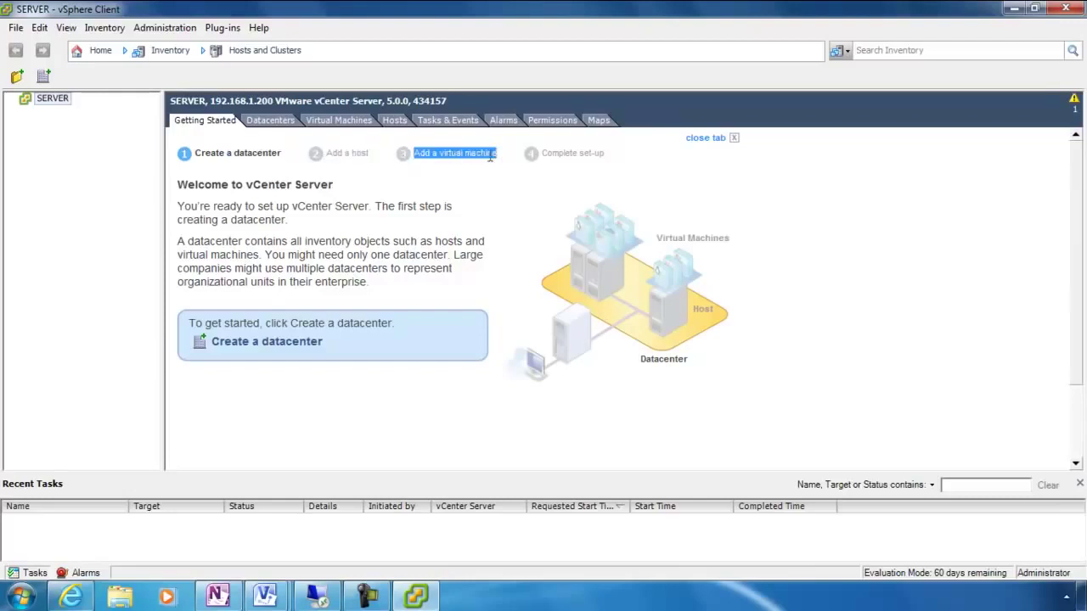
triple_click(546, 157)
drag(611, 165, 563, 153)
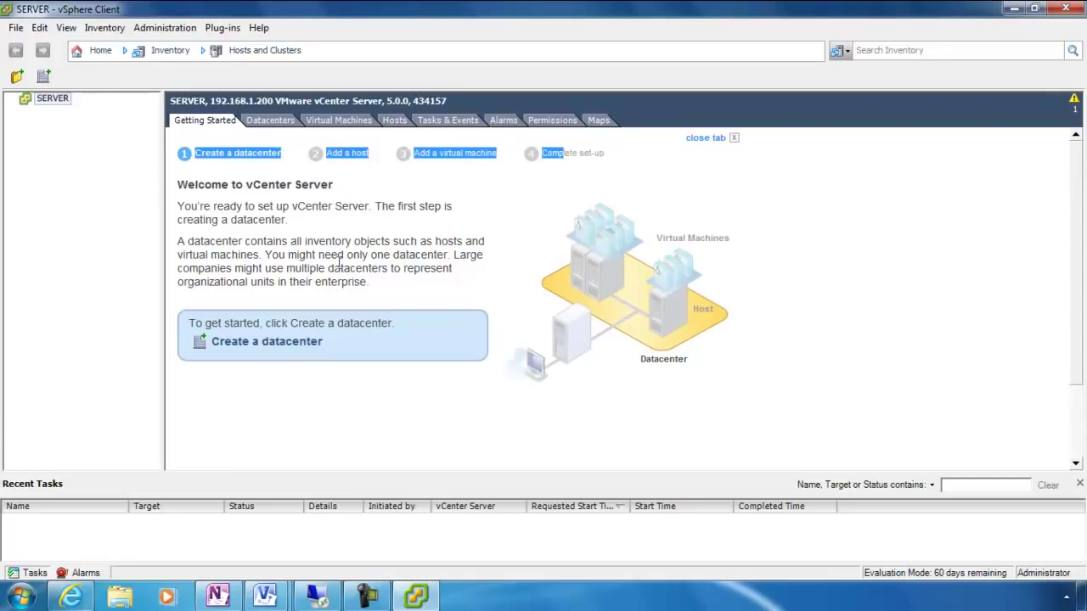
click(313, 397)
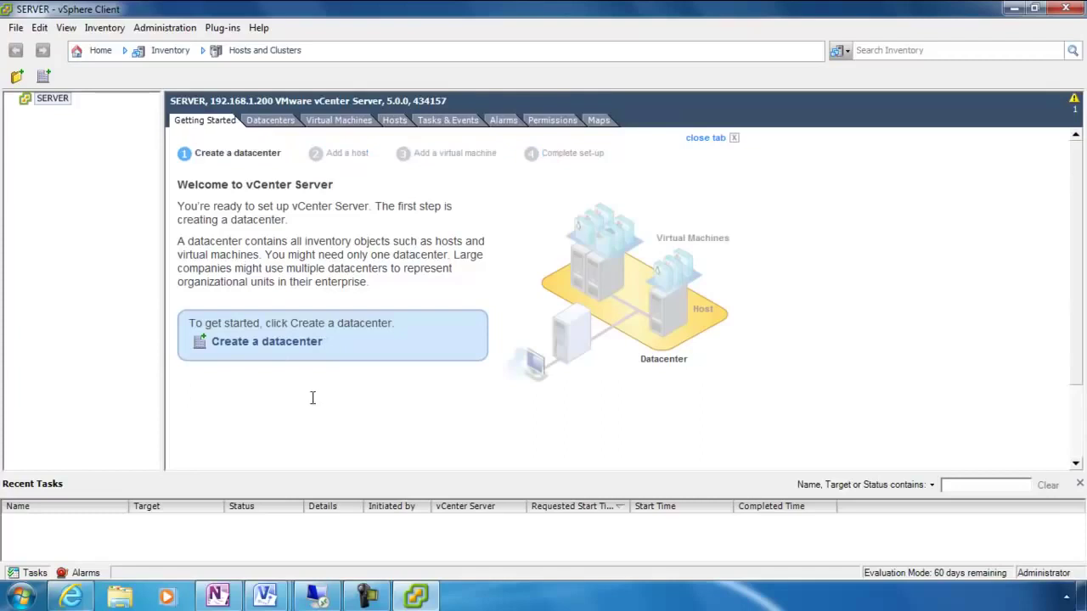
Create a datacenter named 'VM Lab' under SERVER and select it in the tree
click(251, 343)
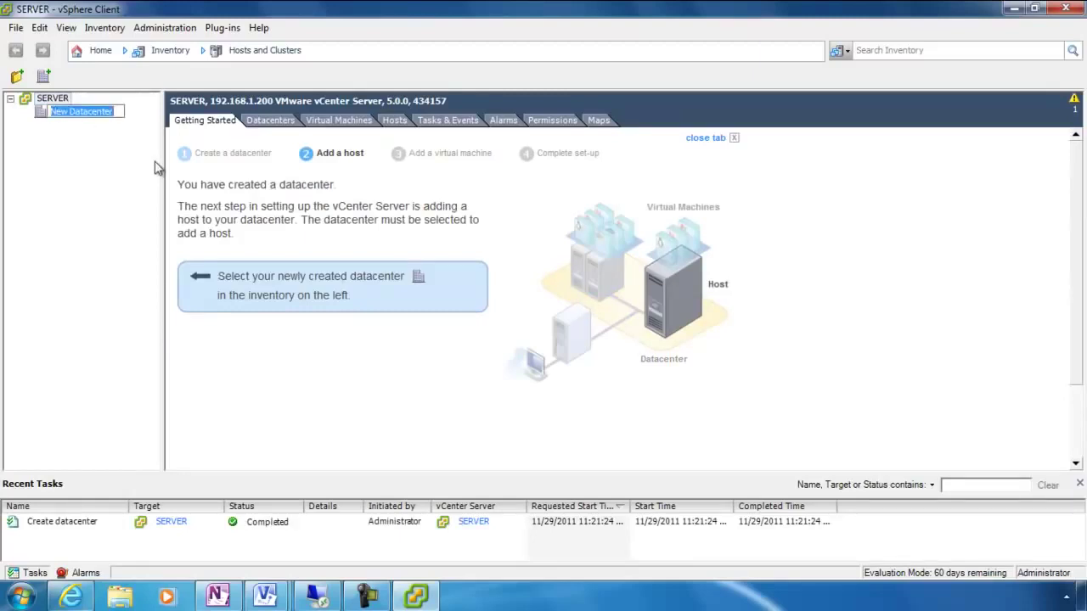
text(VM Lab)
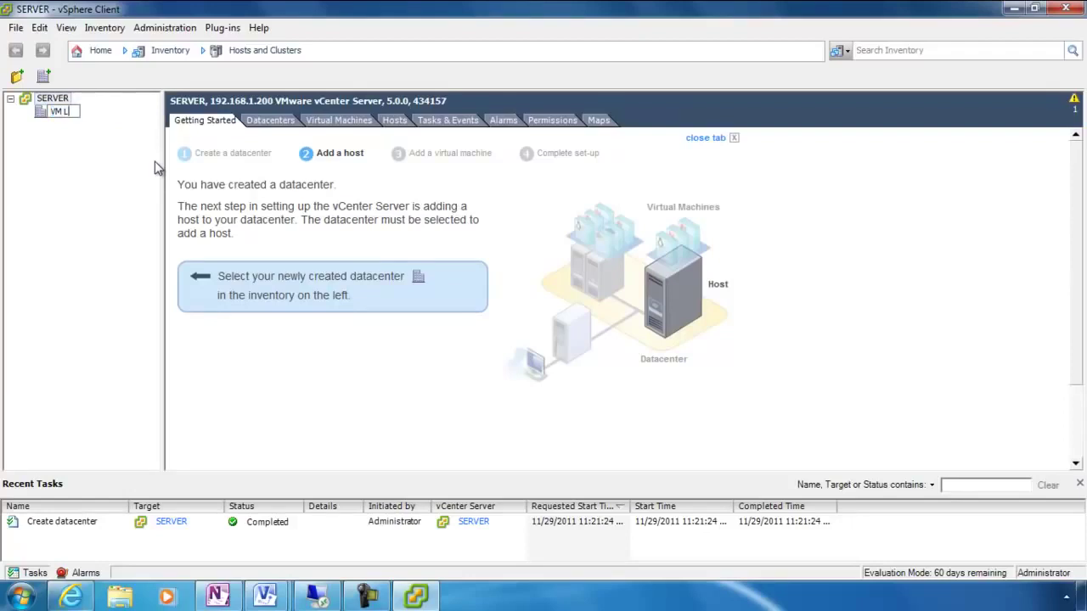
key(Return)
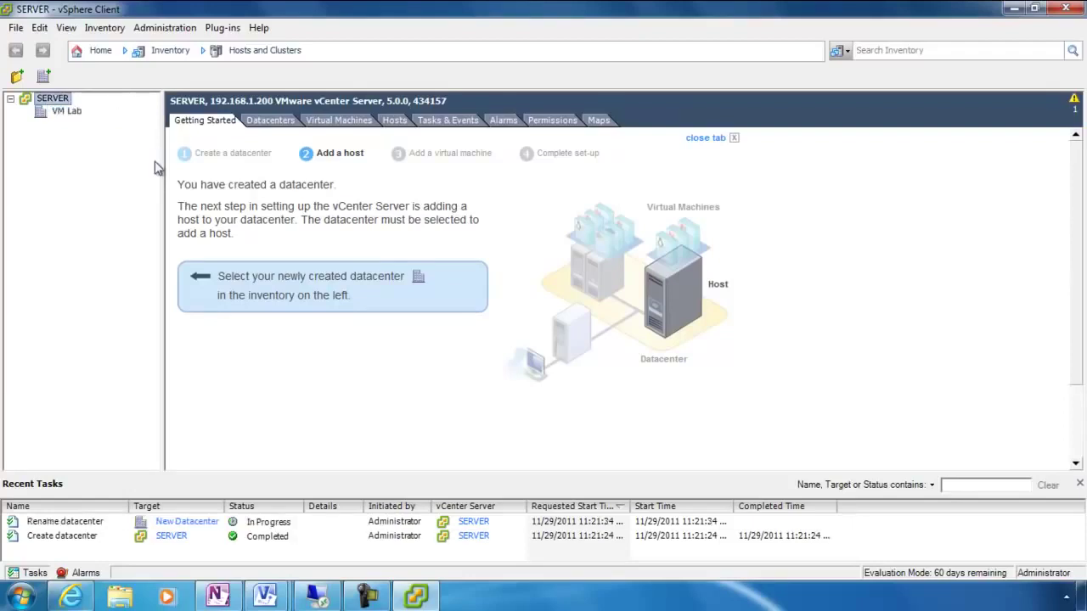
click(65, 113)
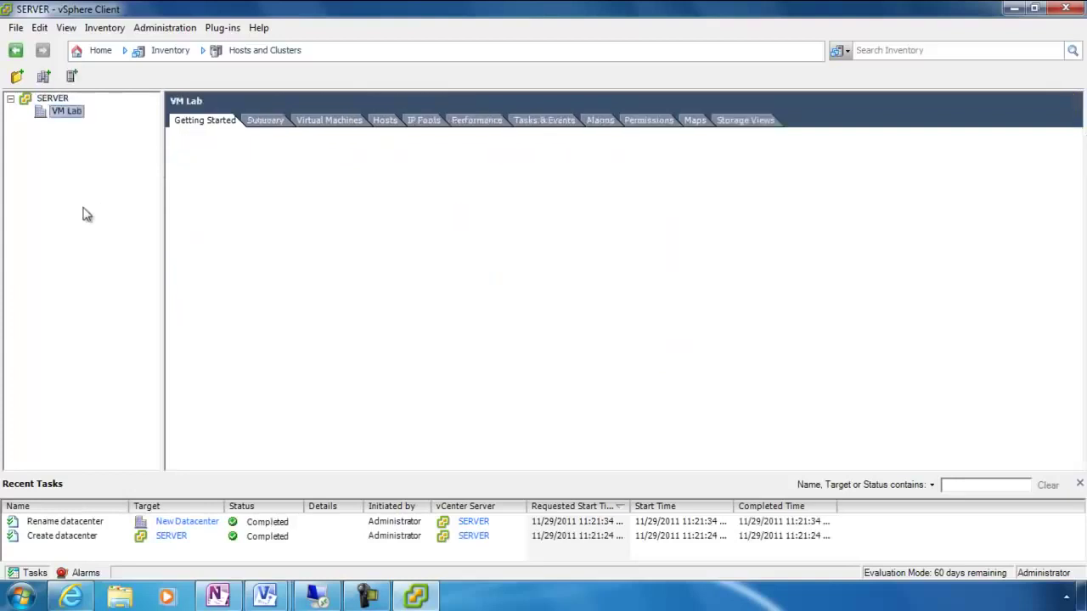
Start adding host 192.168.1.201 to VM Lab with the root user name and password
right_click(74, 114)
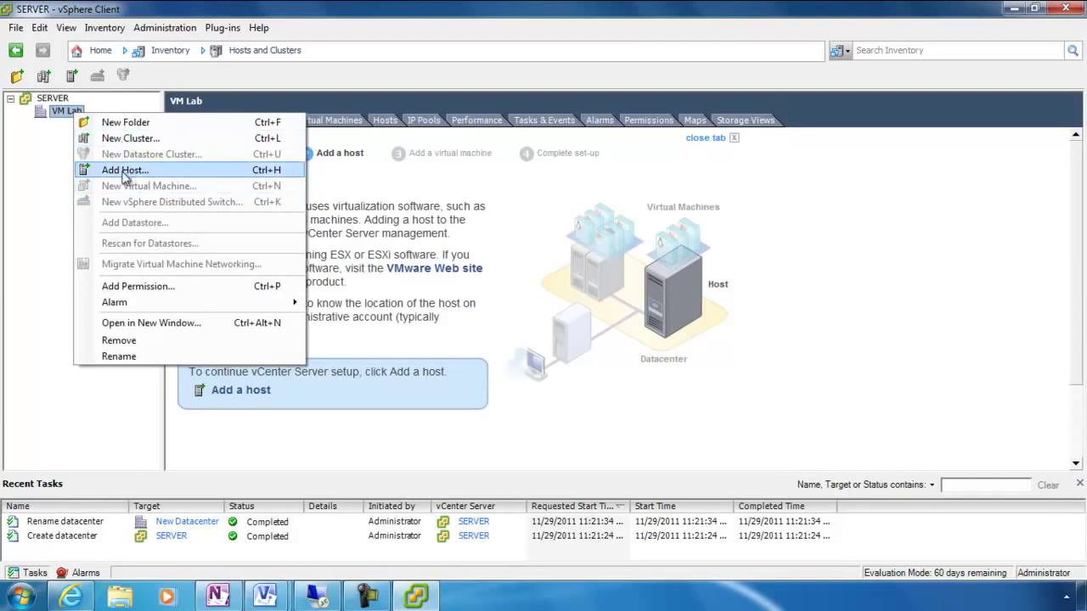
click(122, 174)
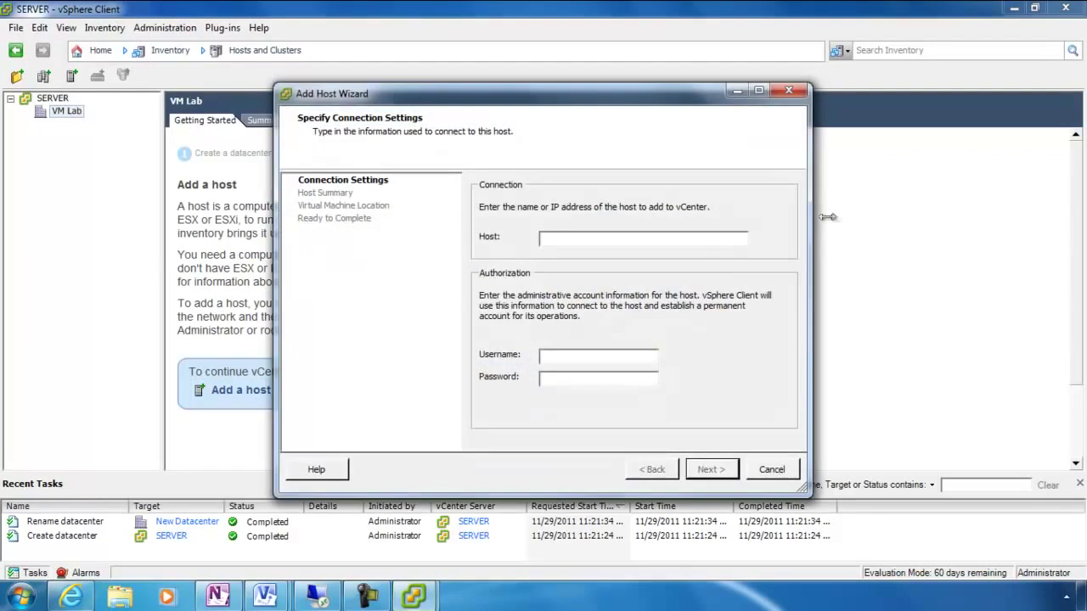
text(192.168.1.2)
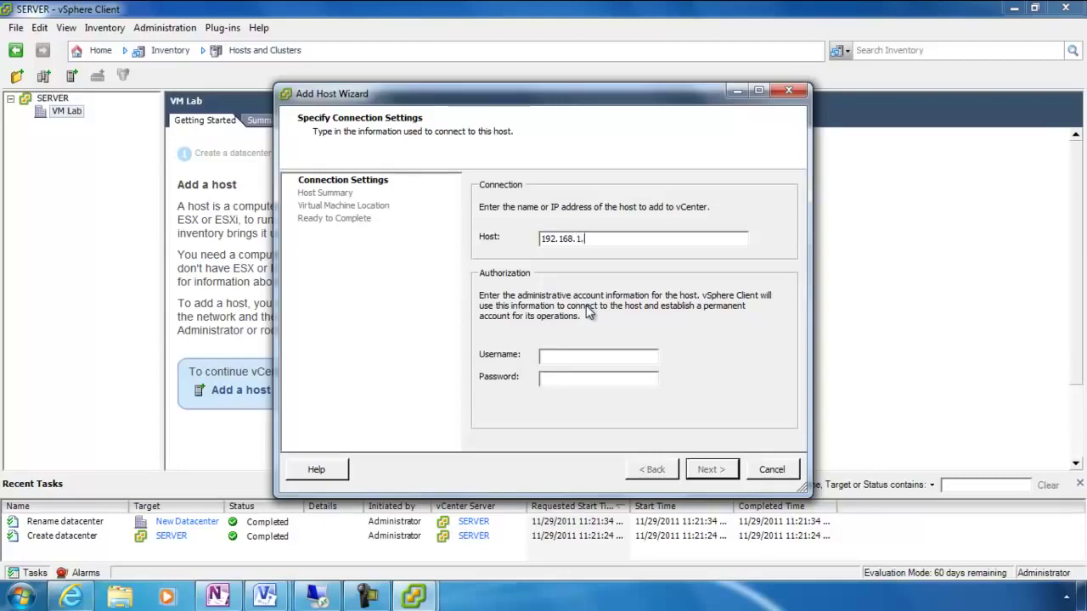
key(BackSpace)
key(BackSpace)
key(BackSpace)
key(BackSpace)
key(BackSpace)
key(BackSpace)
key(BackSpace)
key(BackSpace)
key(BackSpace)
key(BackSpace)
key(BackSpace)
text(192.168.1.201)
key(Tab)
text(root)
text(*******)
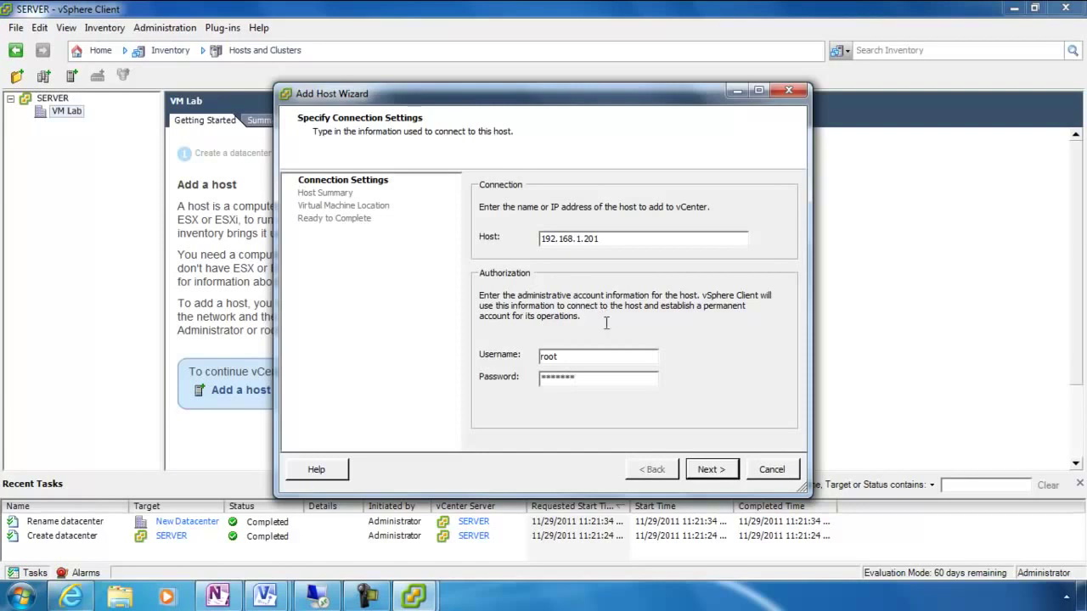
click(711, 470)
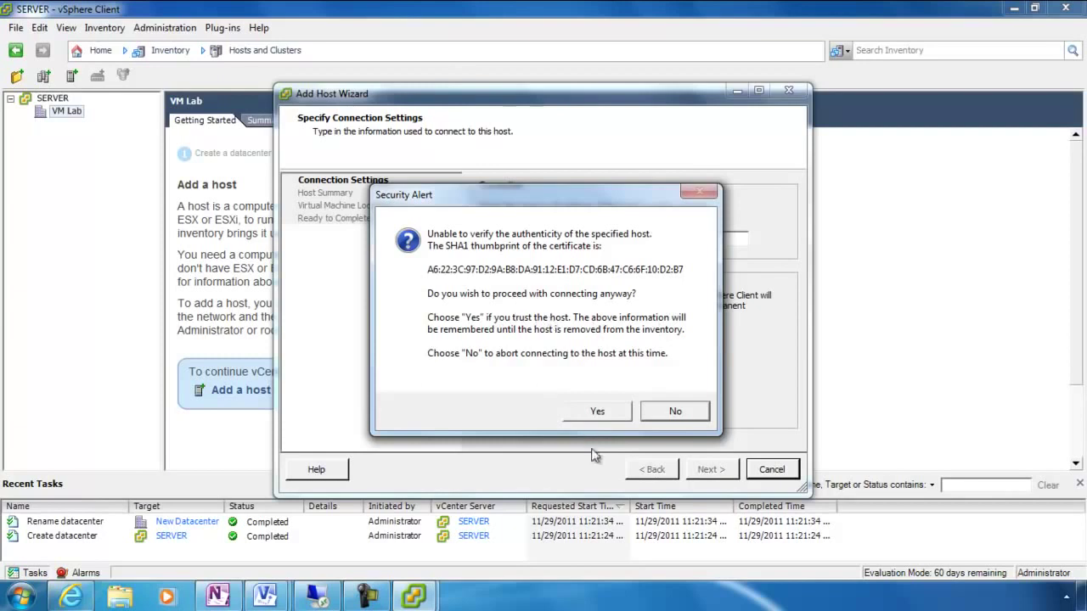
Accept the host certificate, keep the evaluation licence, leave lockdown disabled, and finish the wizard
click(584, 417)
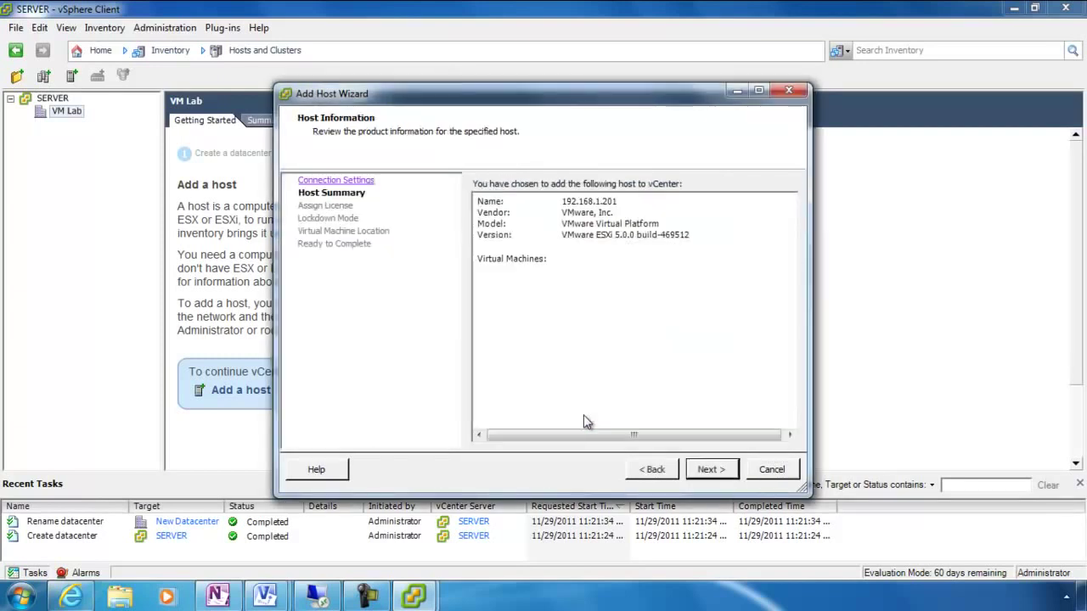
click(709, 478)
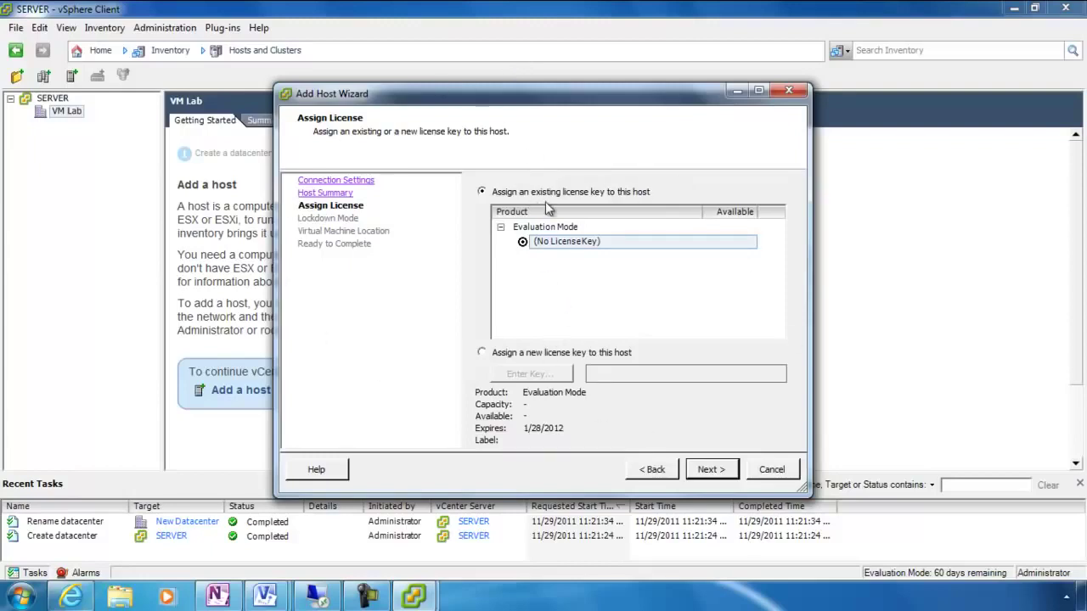
click(698, 469)
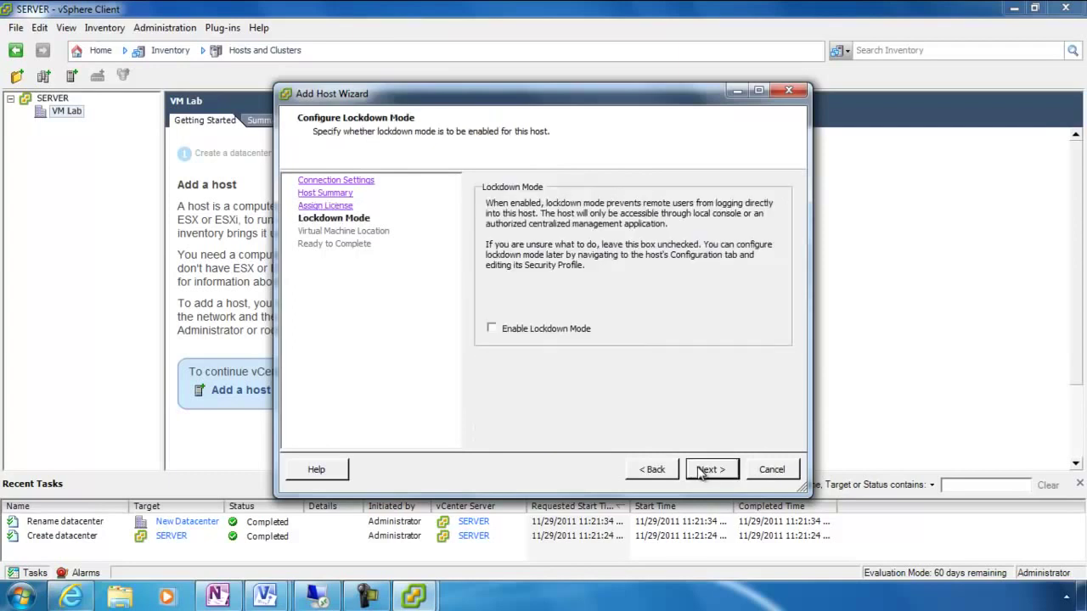
click(701, 474)
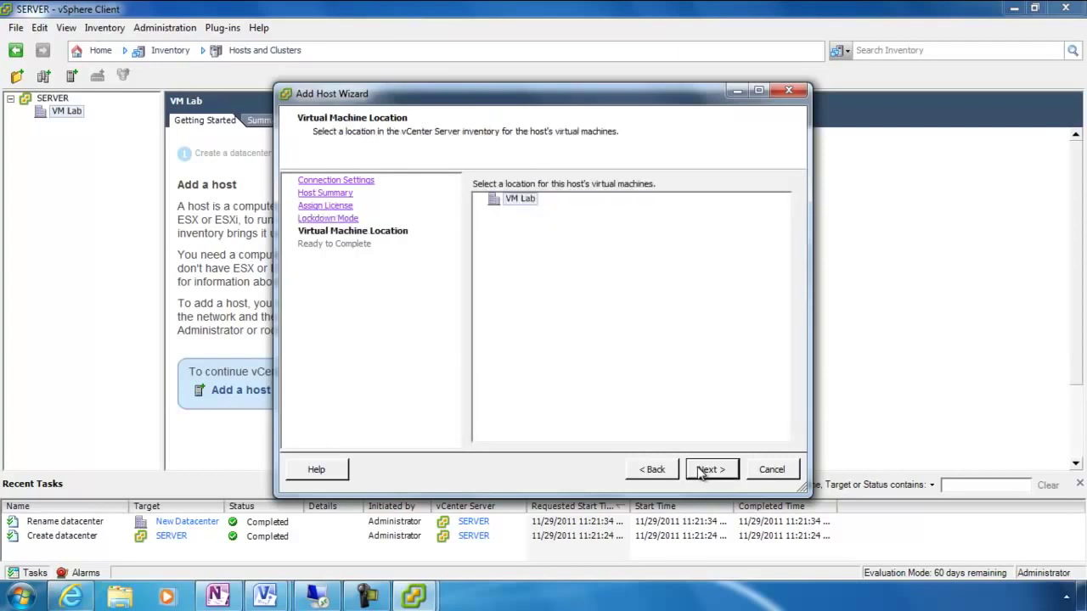
click(701, 473)
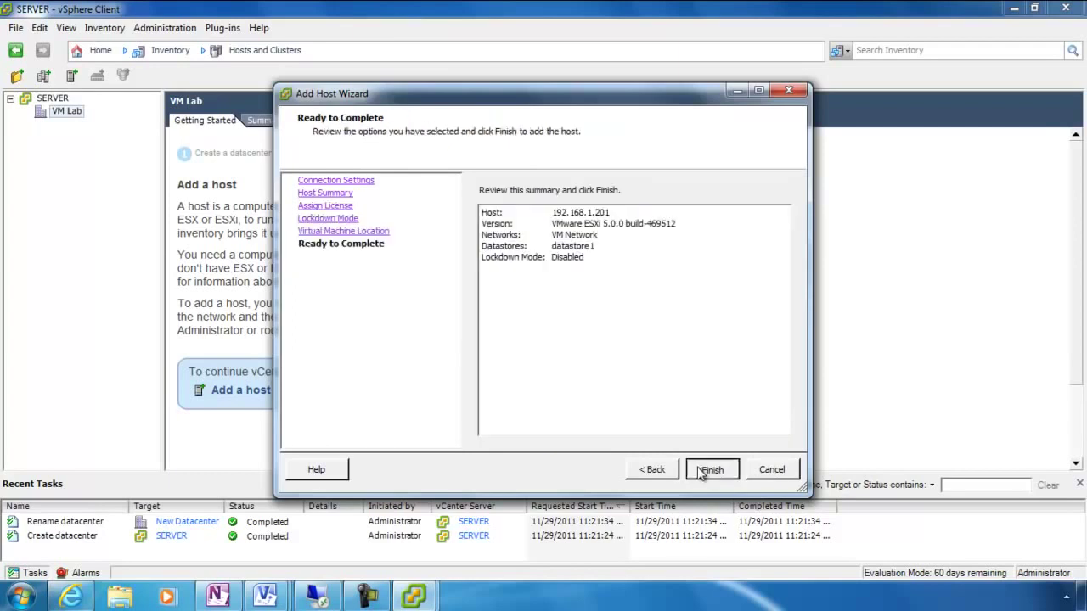
click(701, 472)
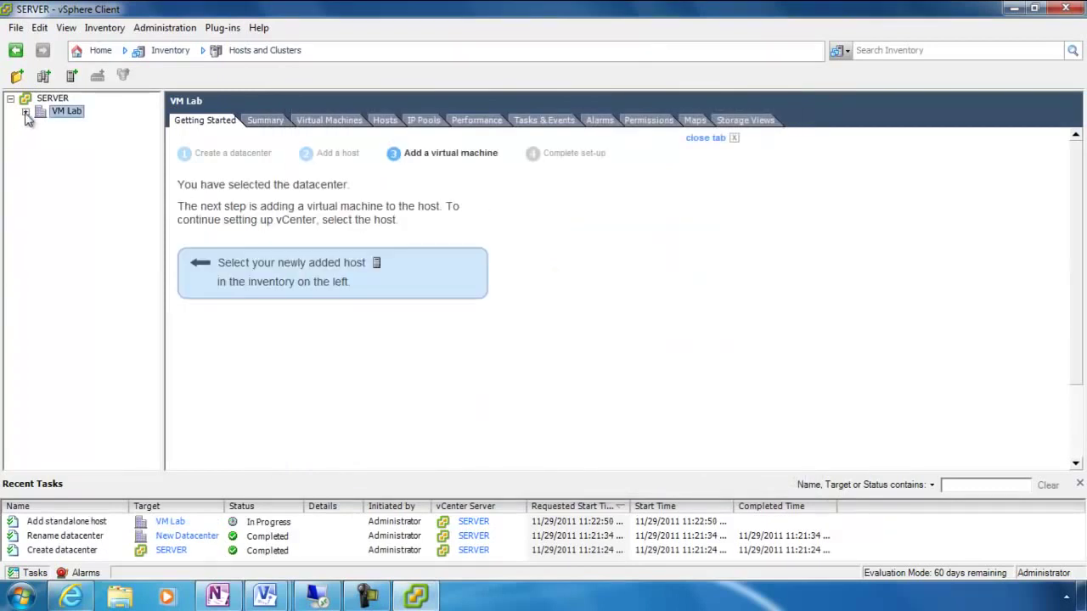
Expand VM Lab, widen the inventory pane, and select host 192.168.1.201 to view its virtual machine guide
click(26, 112)
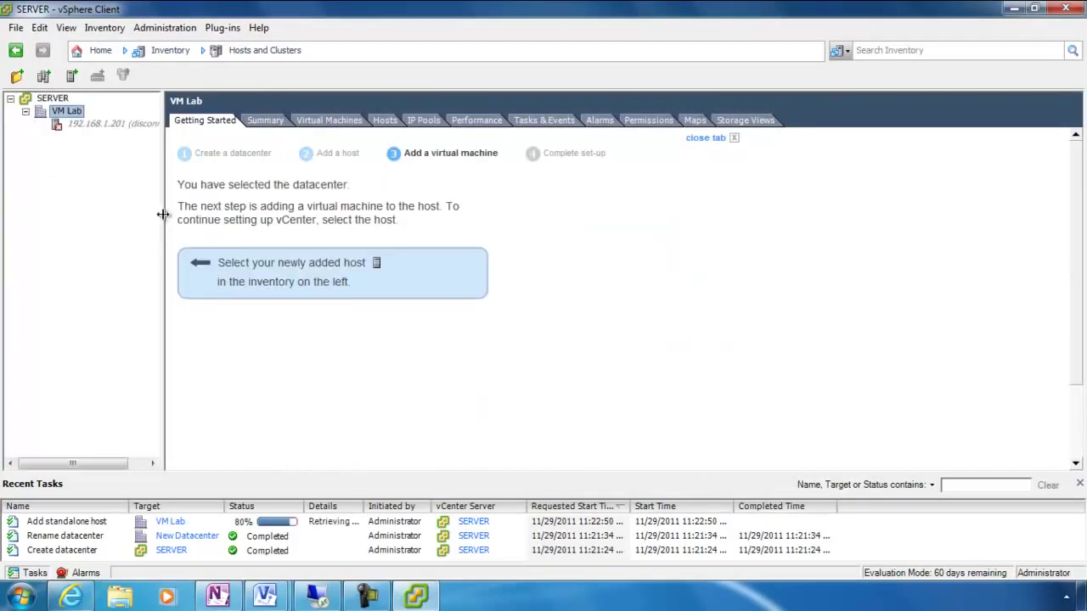
drag(162, 214, 274, 217)
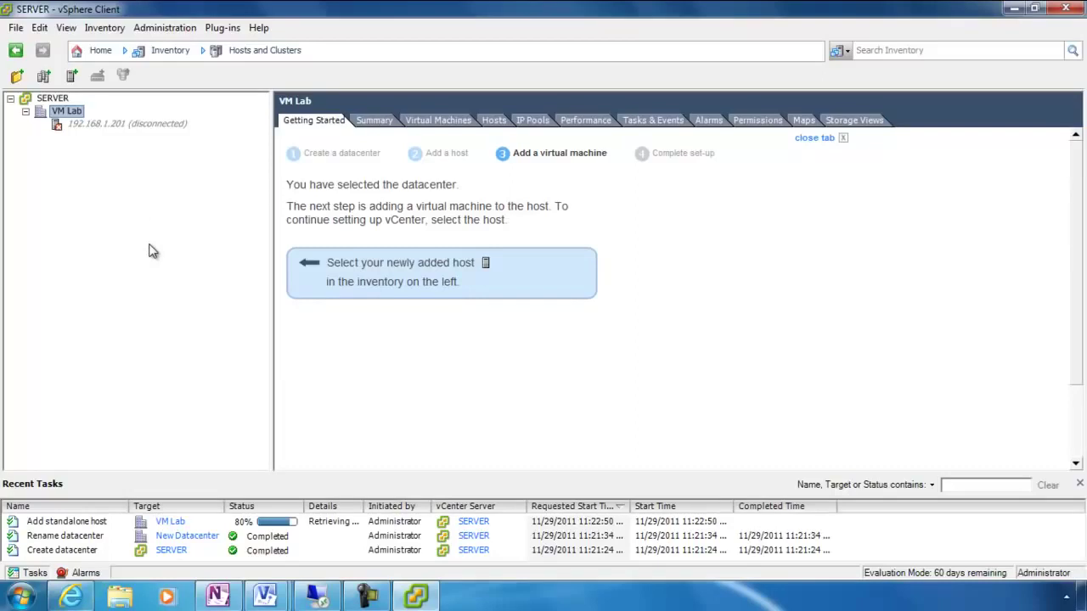
right_click(68, 109)
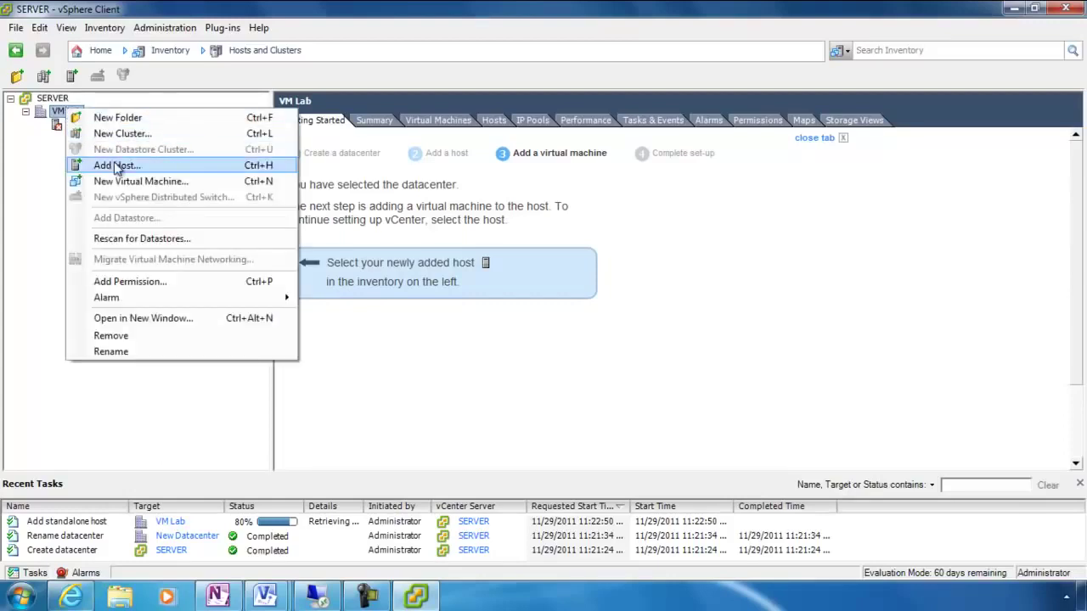
click(2, 210)
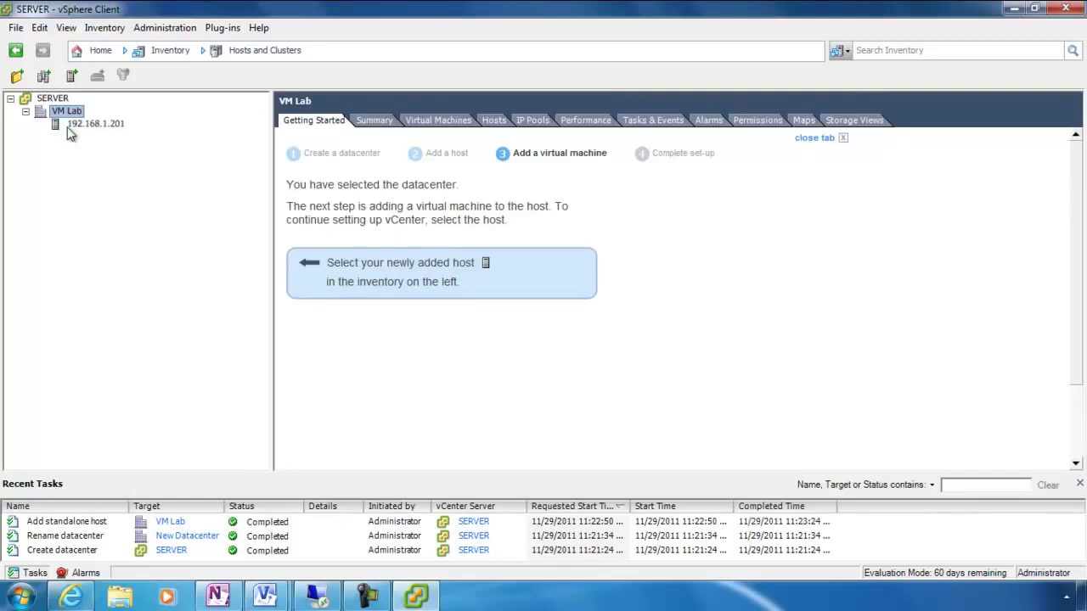
click(68, 124)
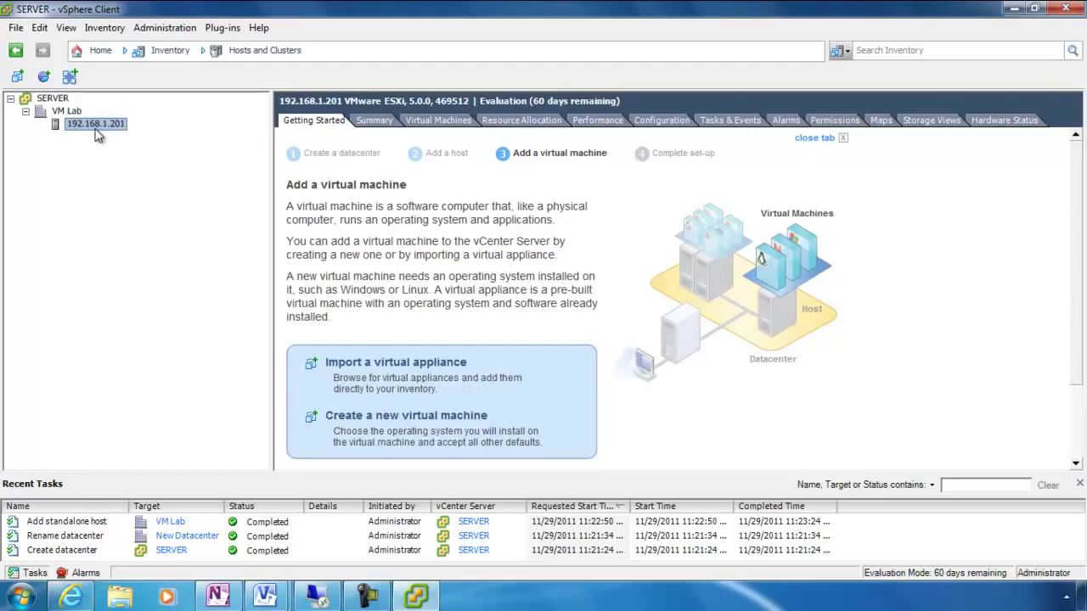
drag(609, 154, 541, 149)
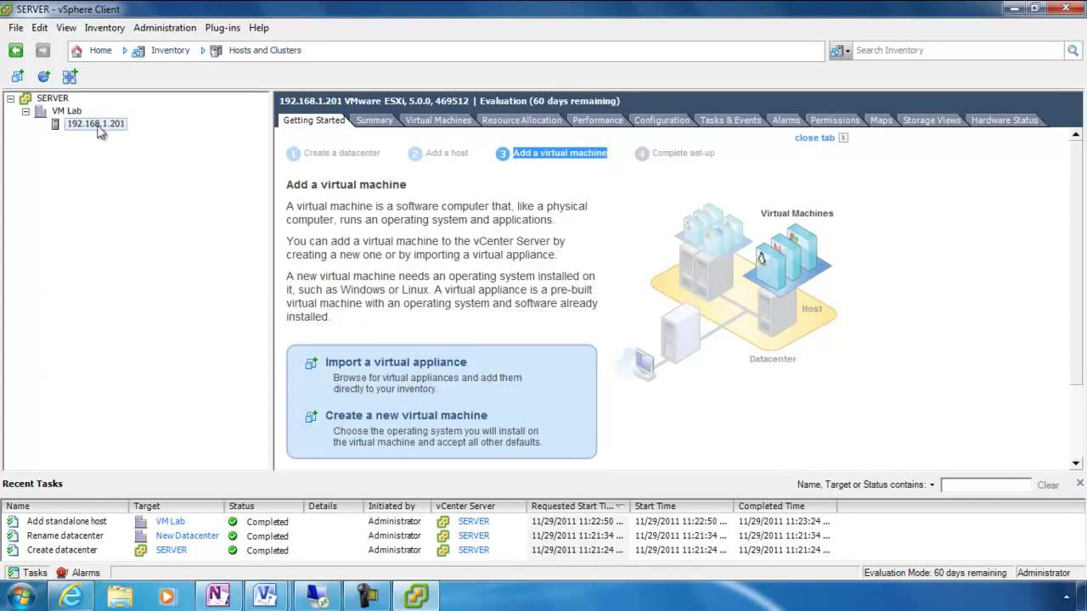
View the host's Summary, Virtual Machines, Resource Allocation and Performance tabs, then select VM Lab
click(379, 122)
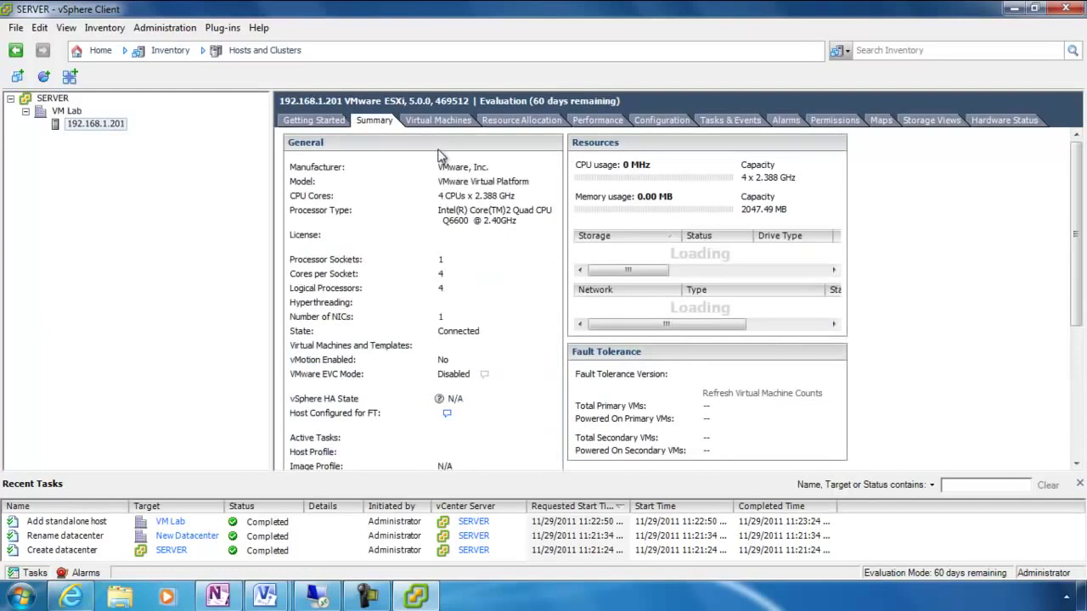
click(425, 120)
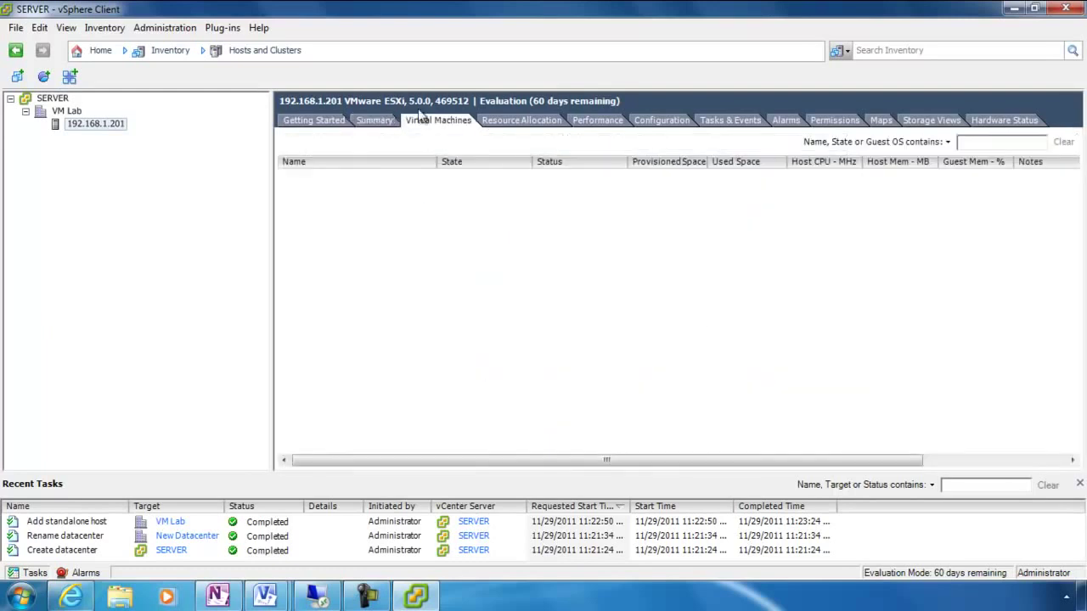
click(503, 124)
click(611, 120)
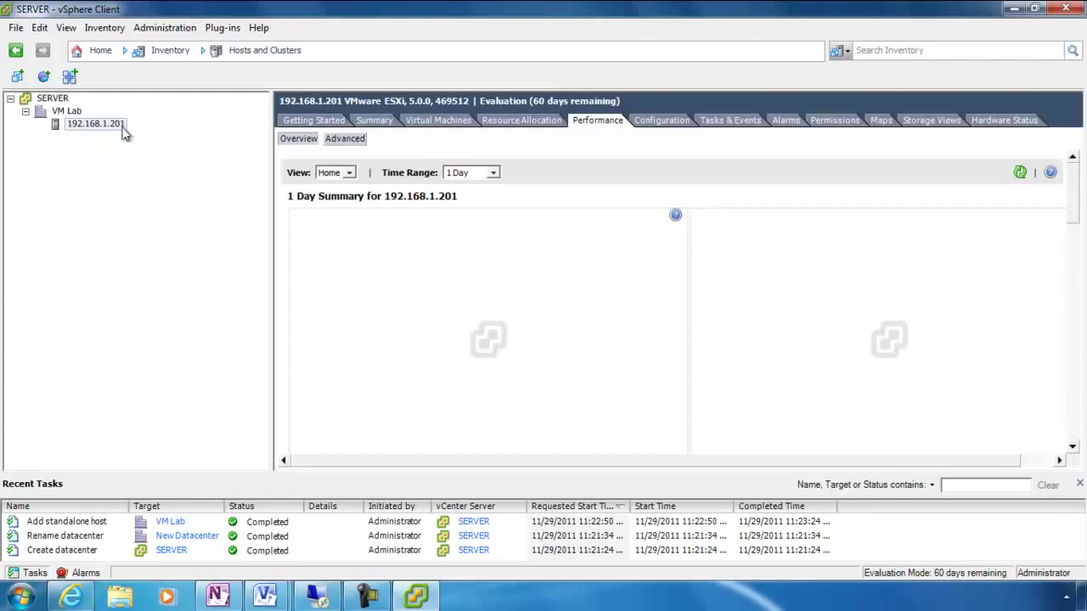
click(374, 121)
click(71, 111)
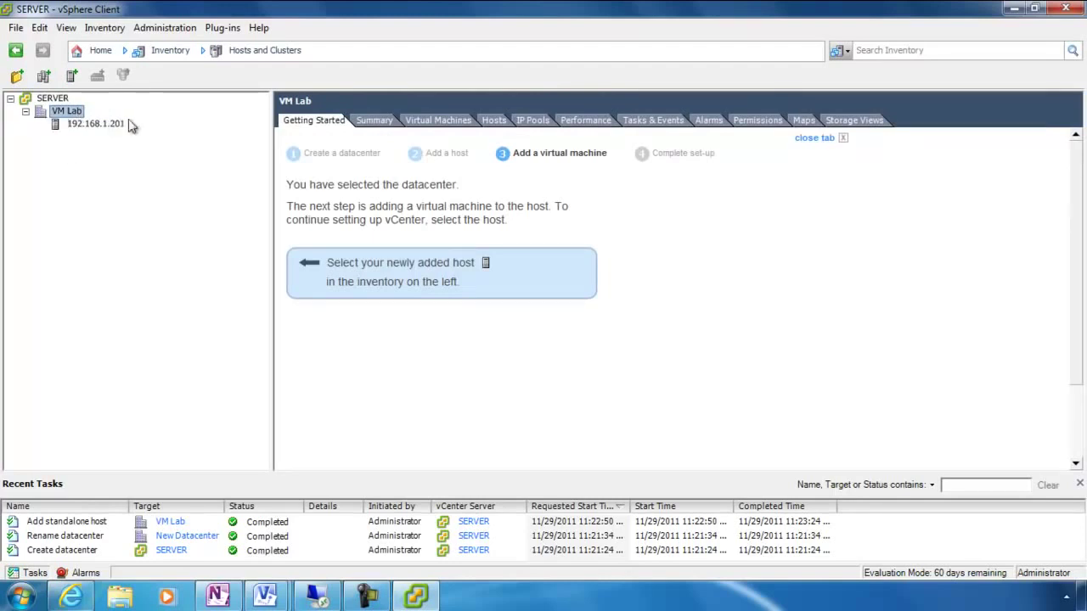
Browse VM Lab's tabs from Virtual Machines through Storage Views, then select SERVER and host 192.168.1.201
click(450, 120)
click(494, 121)
click(533, 119)
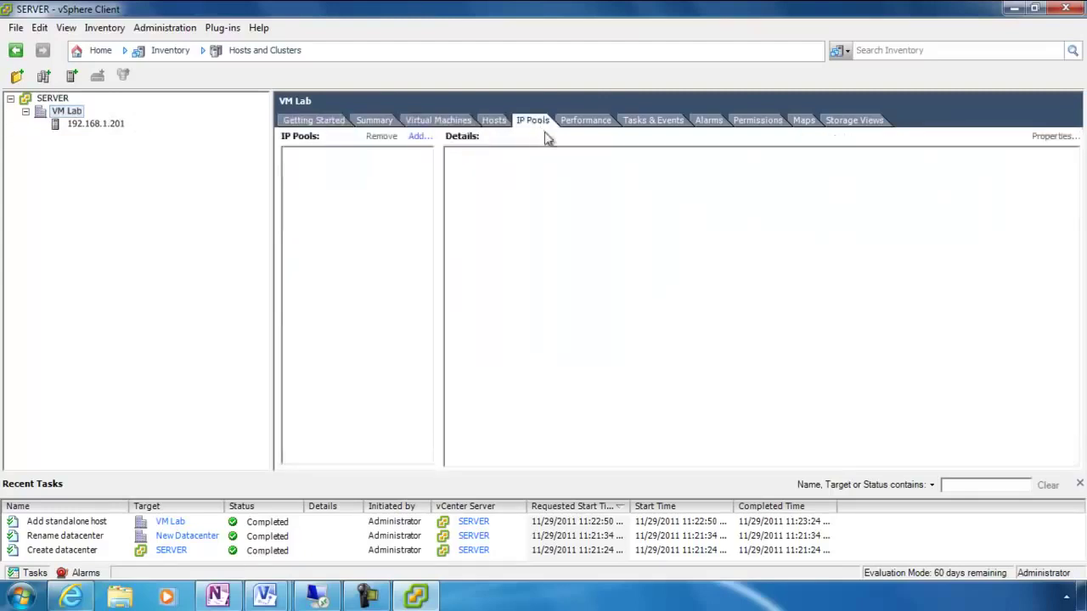
click(584, 120)
click(650, 123)
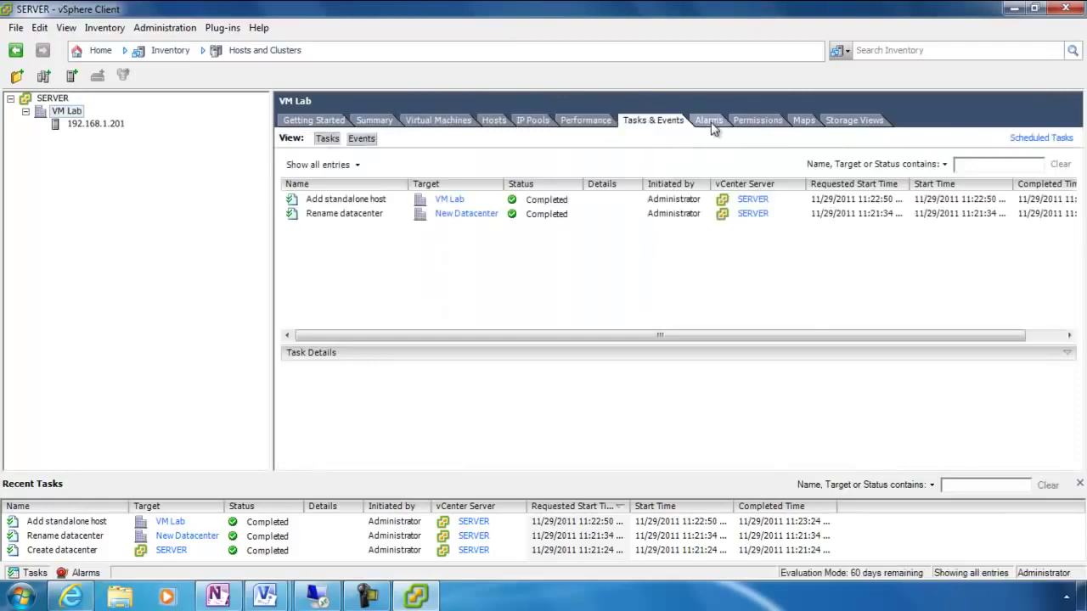
click(708, 121)
click(754, 123)
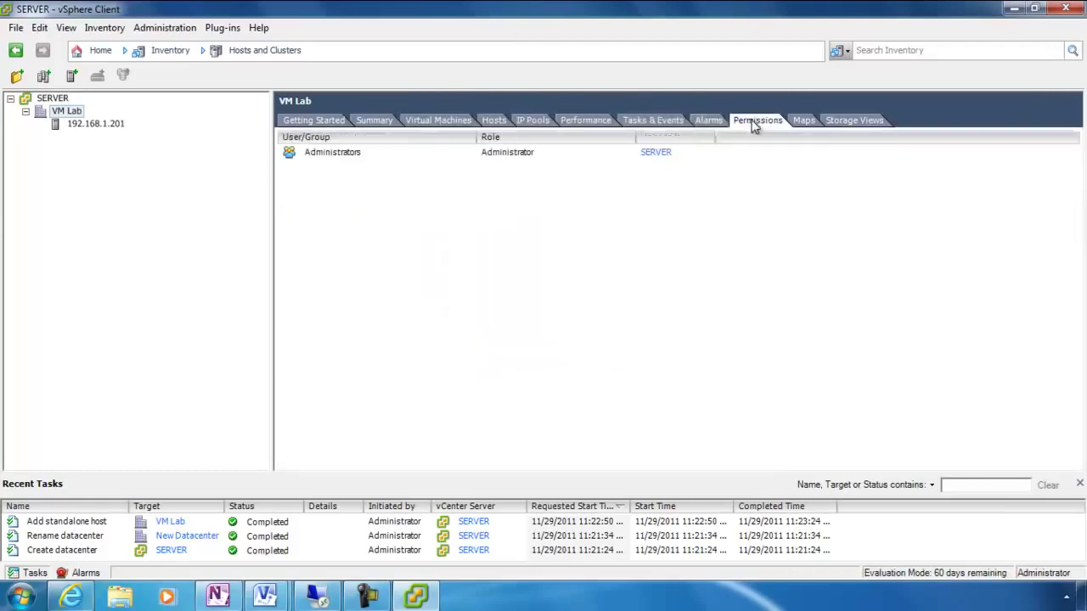
click(802, 123)
click(853, 120)
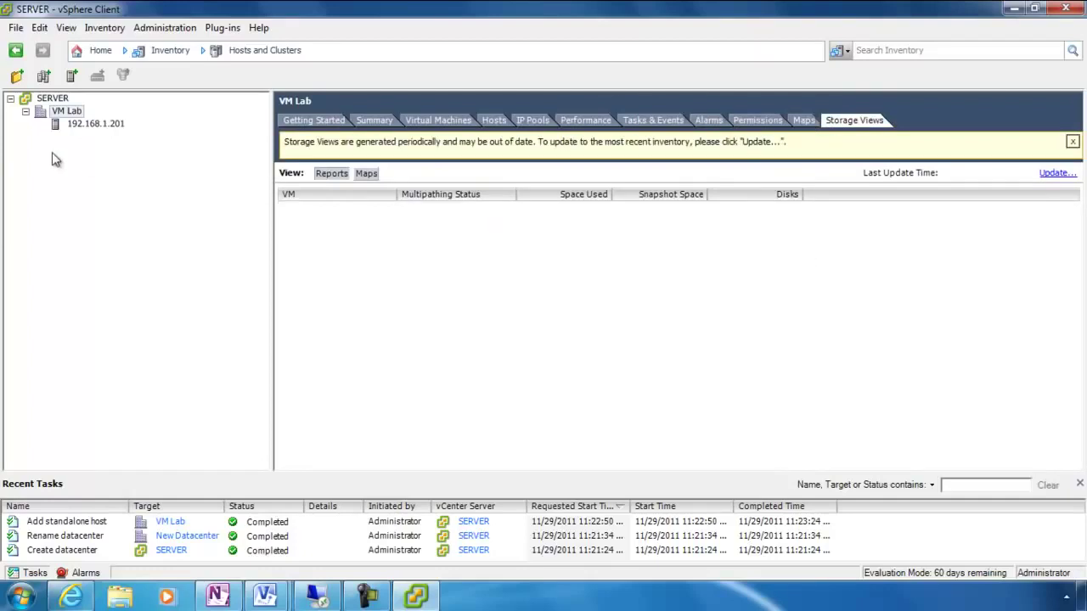
click(54, 98)
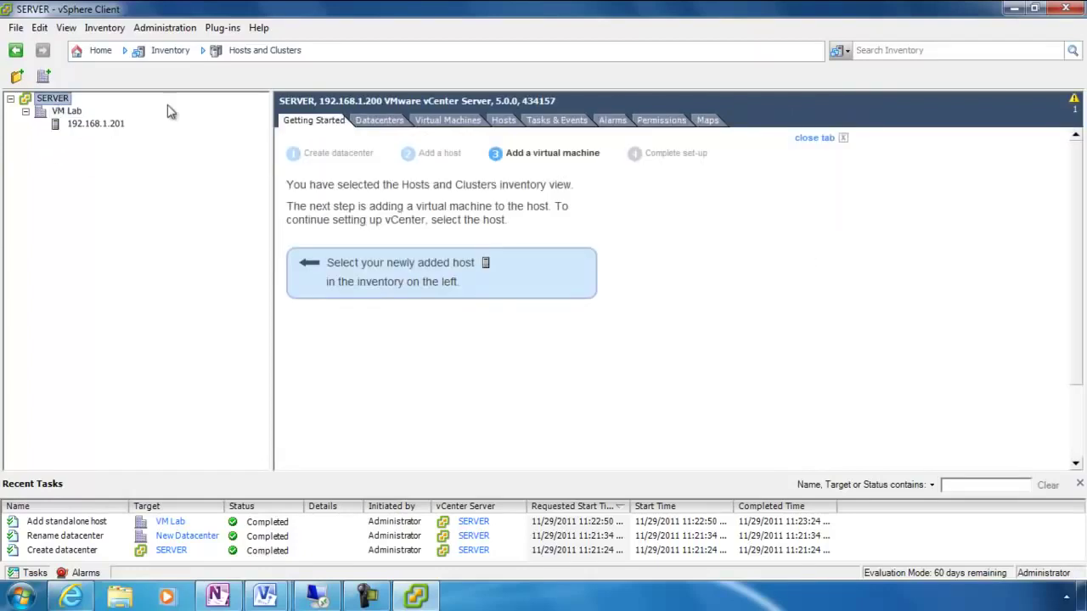
click(95, 124)
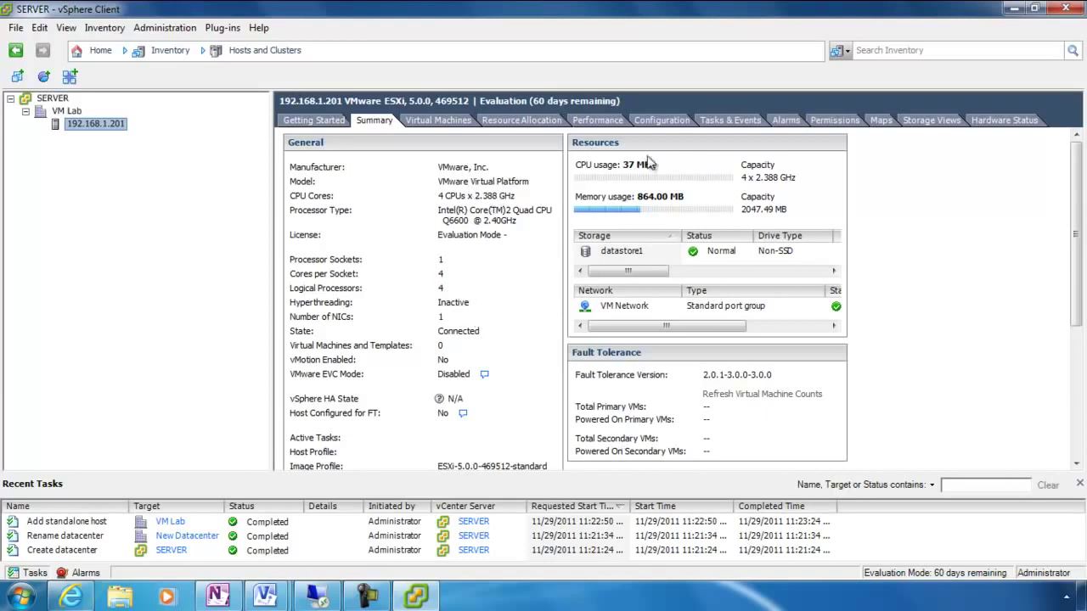
Show host 192.168.1.201's Configuration, then its Tasks & Events, and enlarge the Recent Tasks pane
click(650, 123)
click(713, 123)
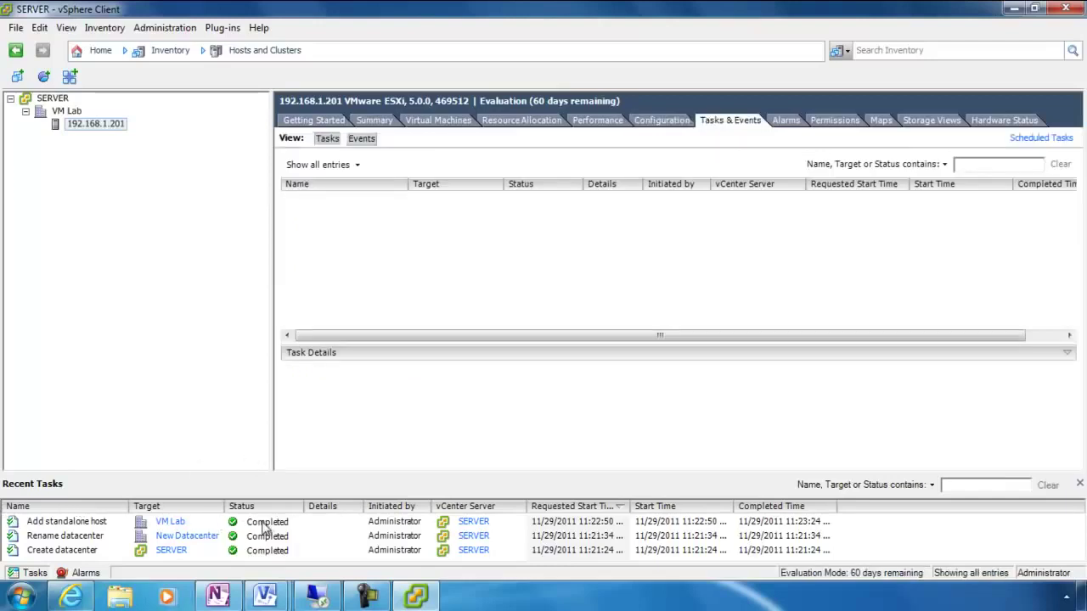
drag(322, 476, 322, 433)
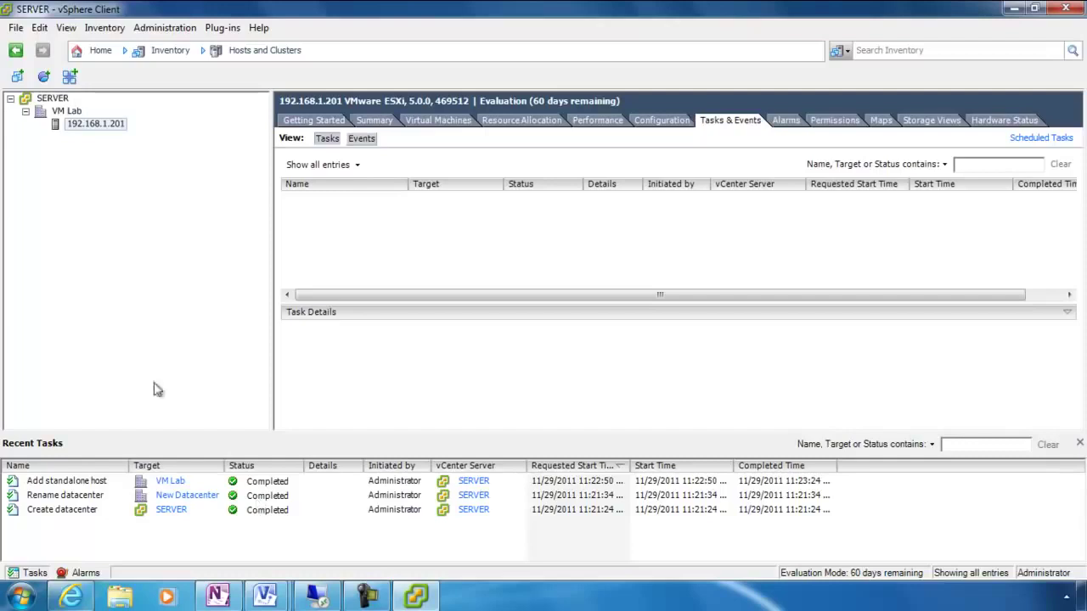
Look through the File, Administration and Help menus, then return to the Home page
click(13, 28)
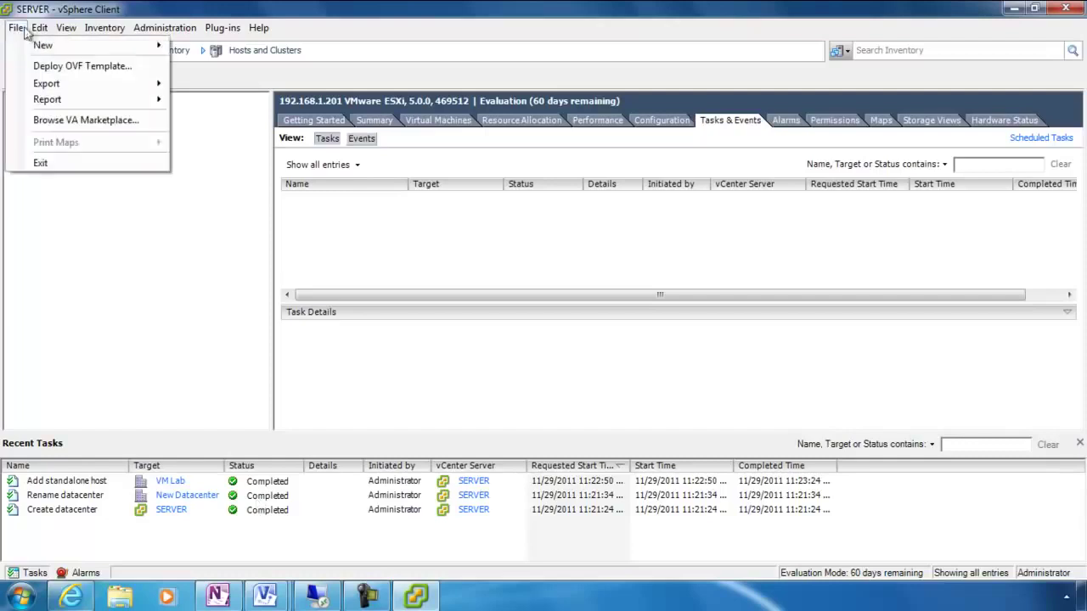
mouse_move(135, 35)
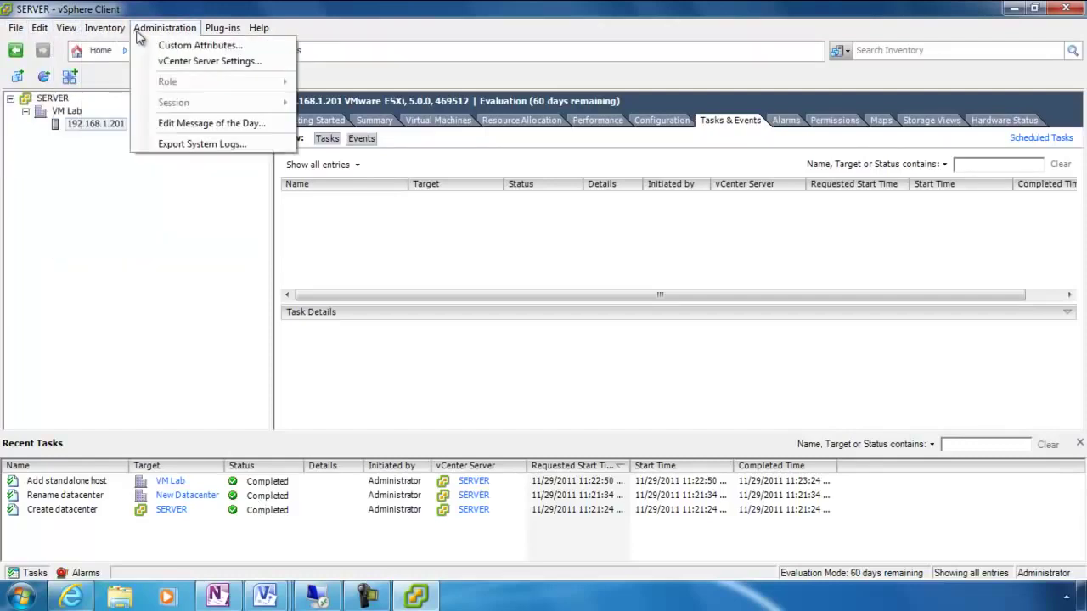
mouse_move(267, 38)
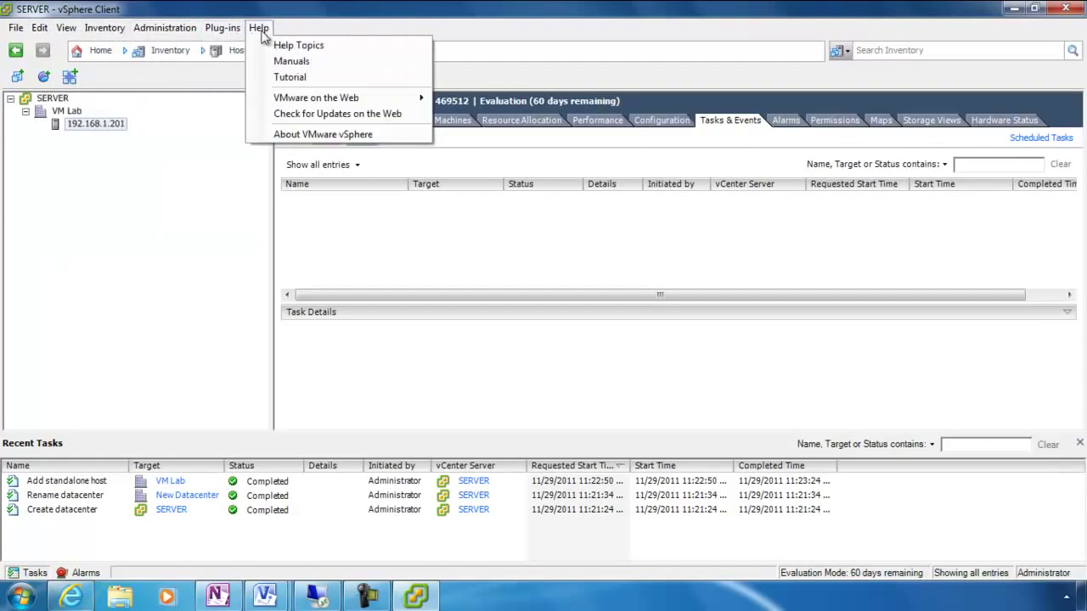
mouse_move(37, 31)
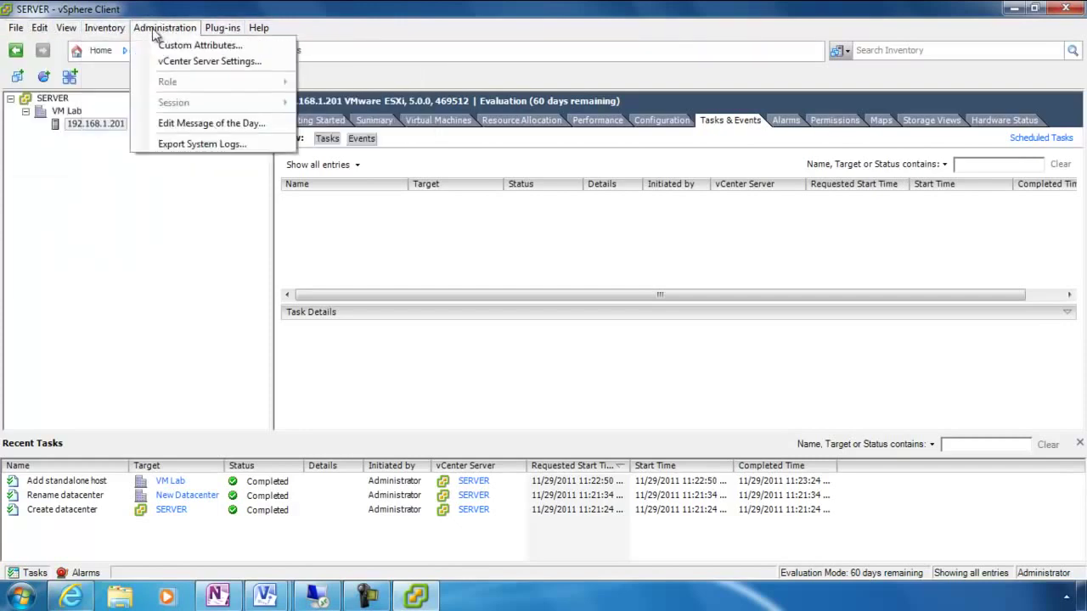
click(142, 281)
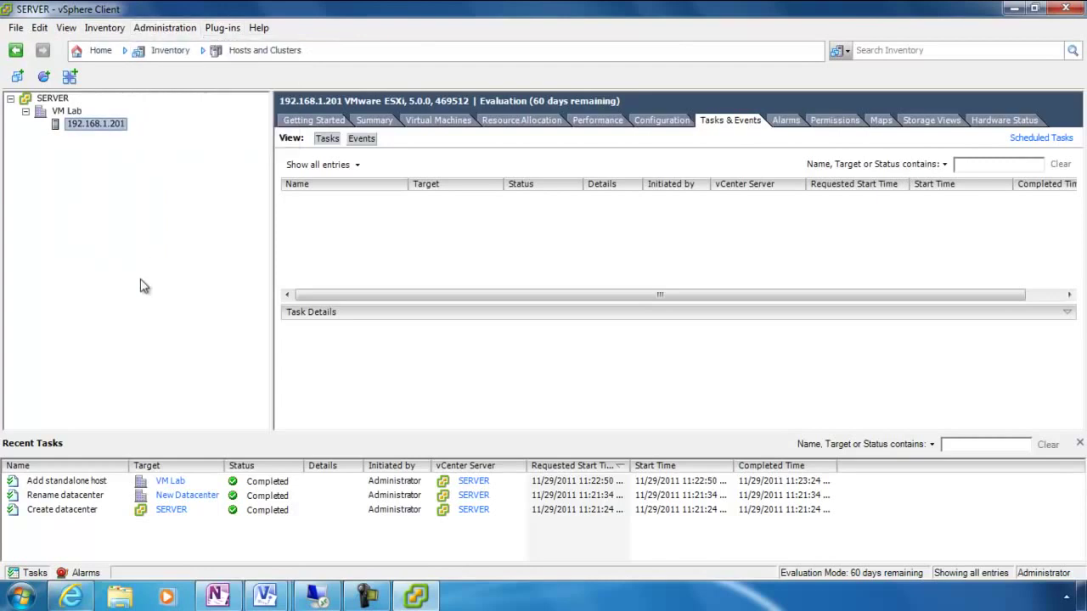
click(101, 53)
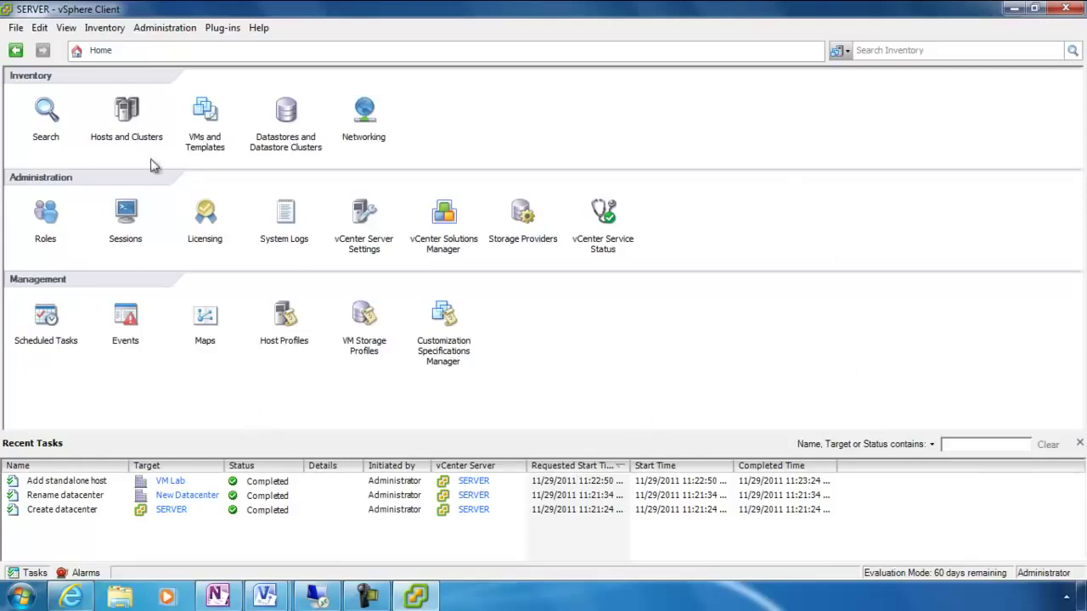
click(132, 116)
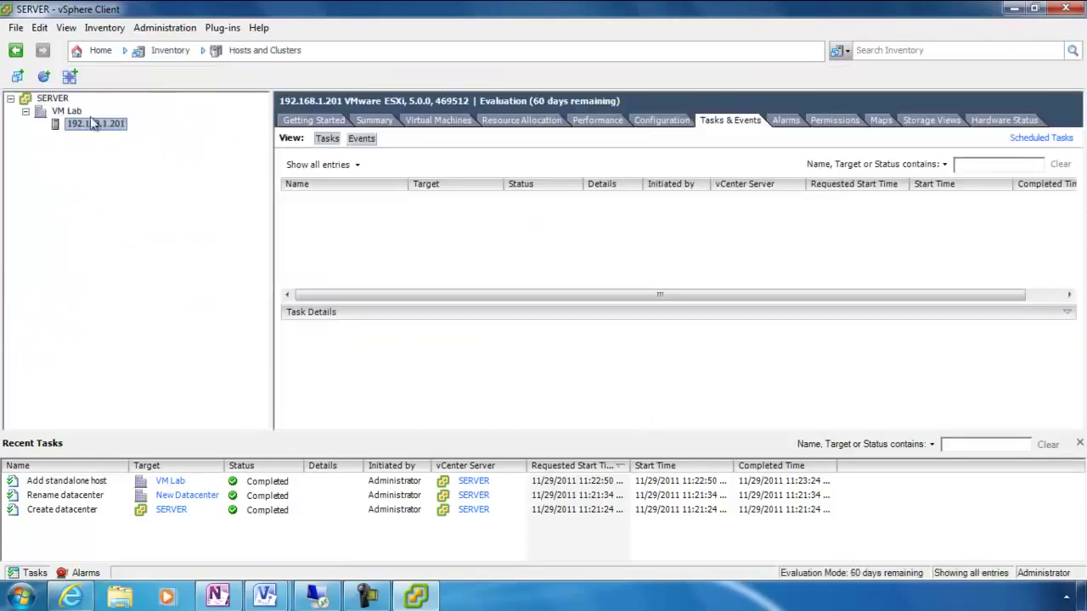
click(13, 51)
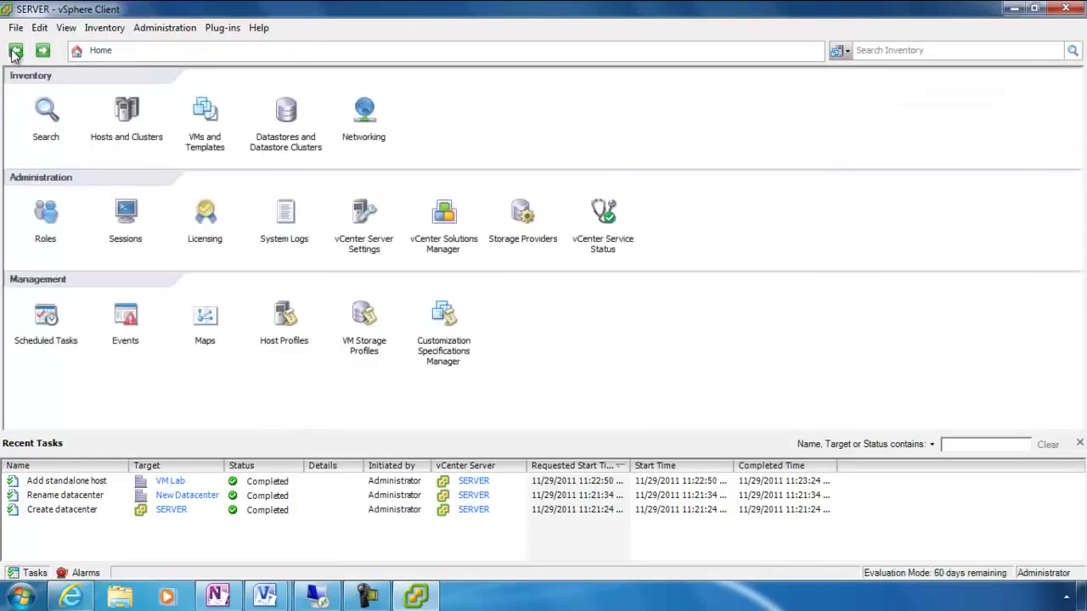
click(205, 113)
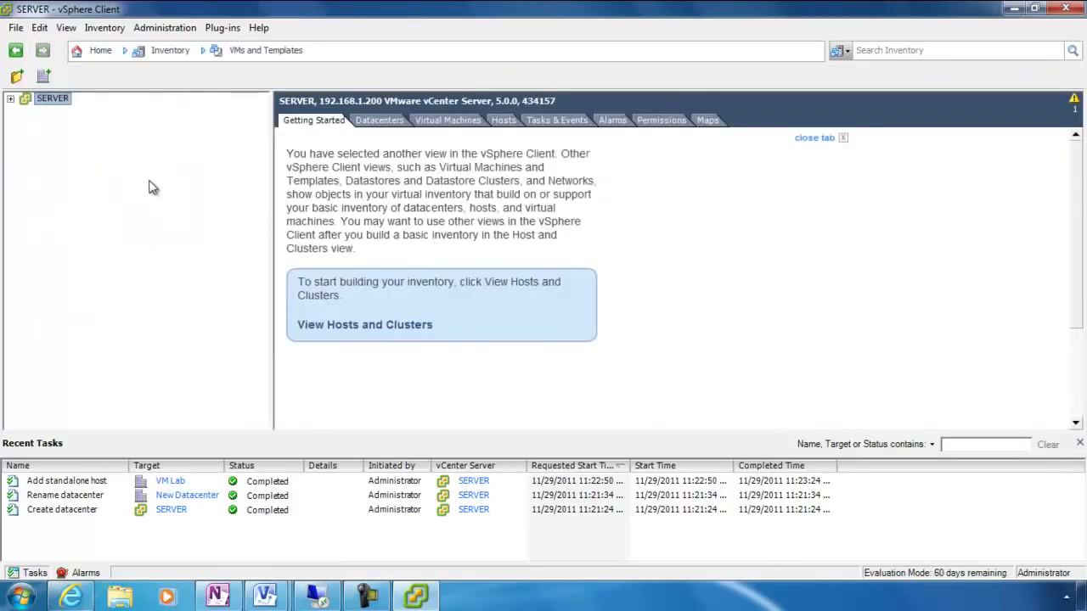
click(16, 51)
click(286, 110)
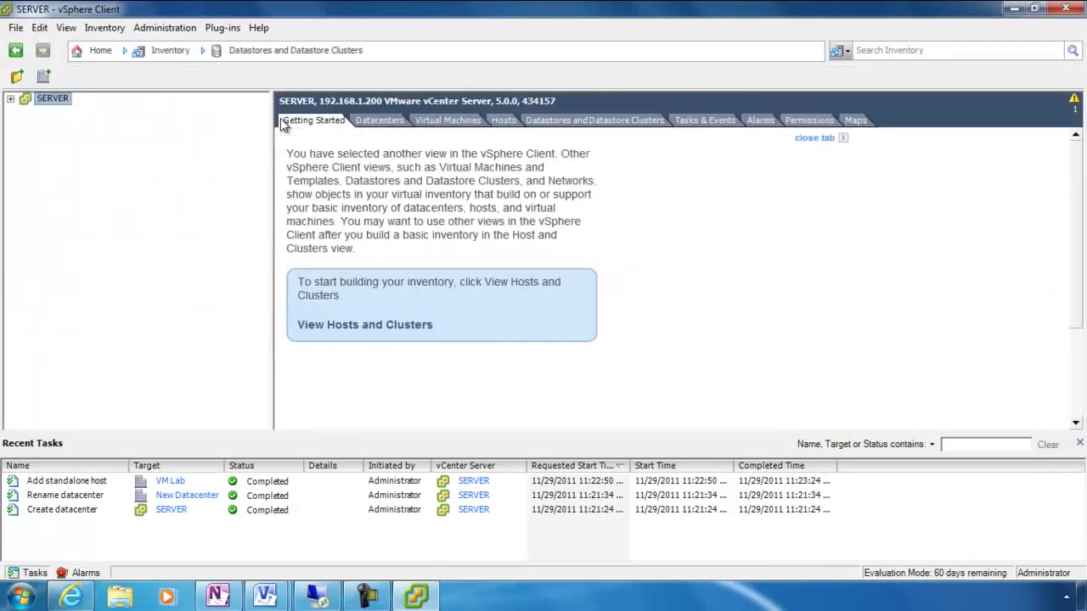
click(10, 98)
click(26, 112)
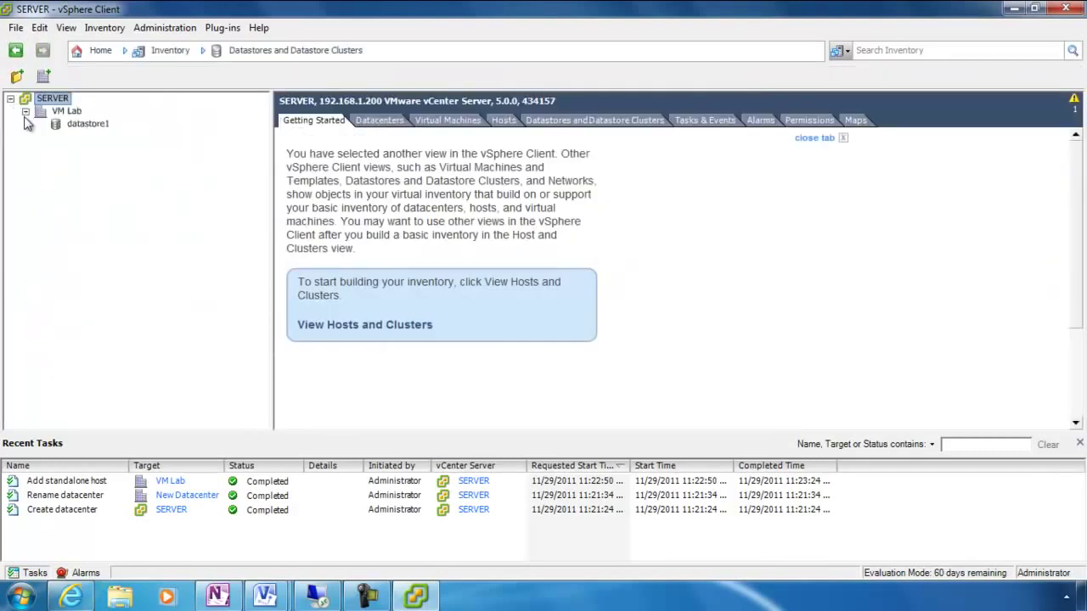
click(88, 125)
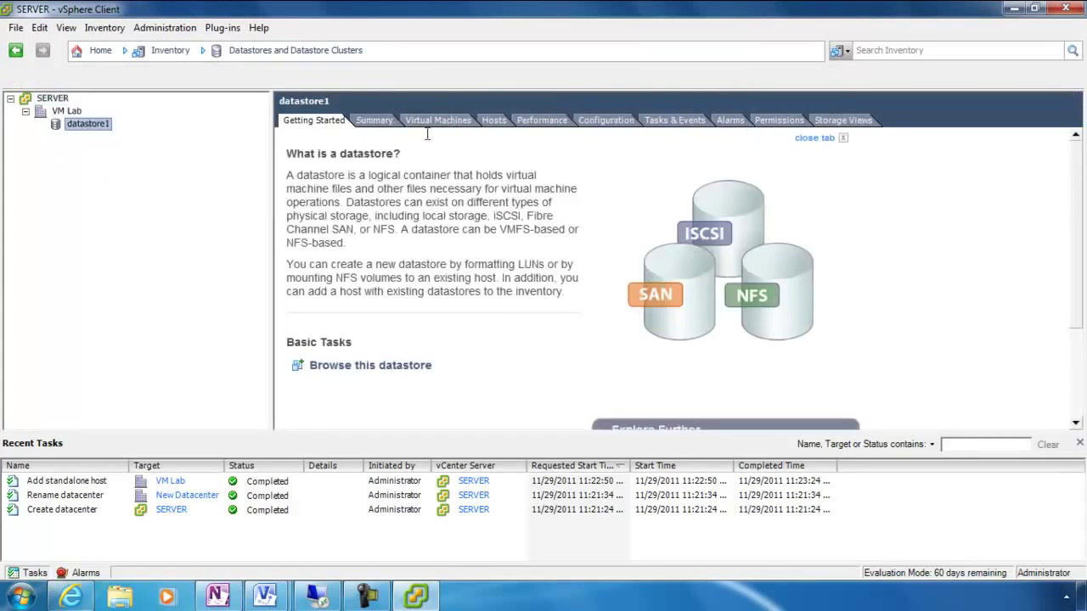
click(100, 51)
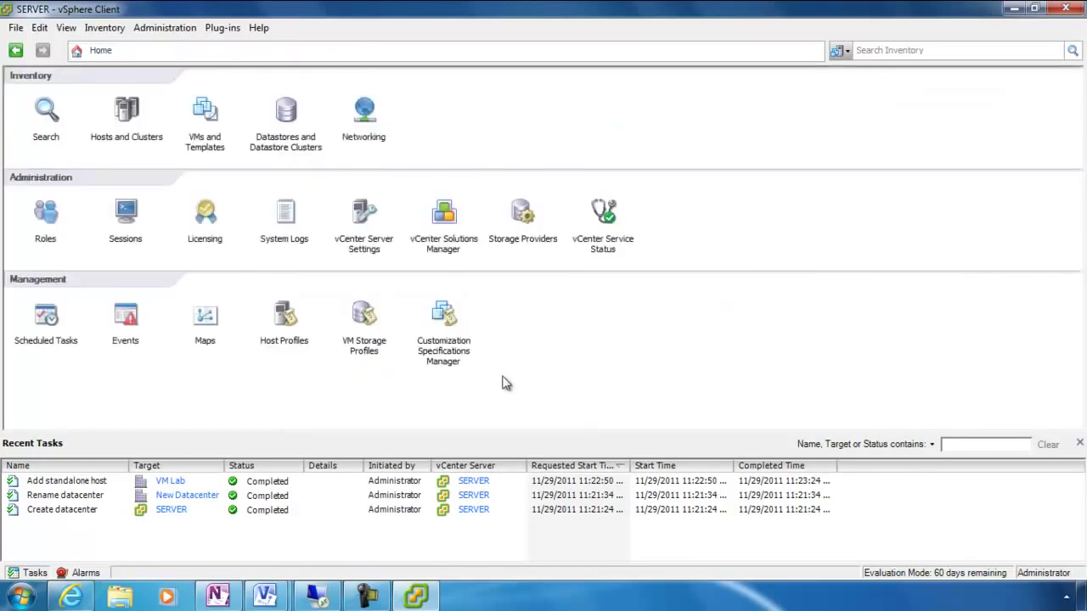
click(367, 124)
double_click(57, 101)
double_click(66, 112)
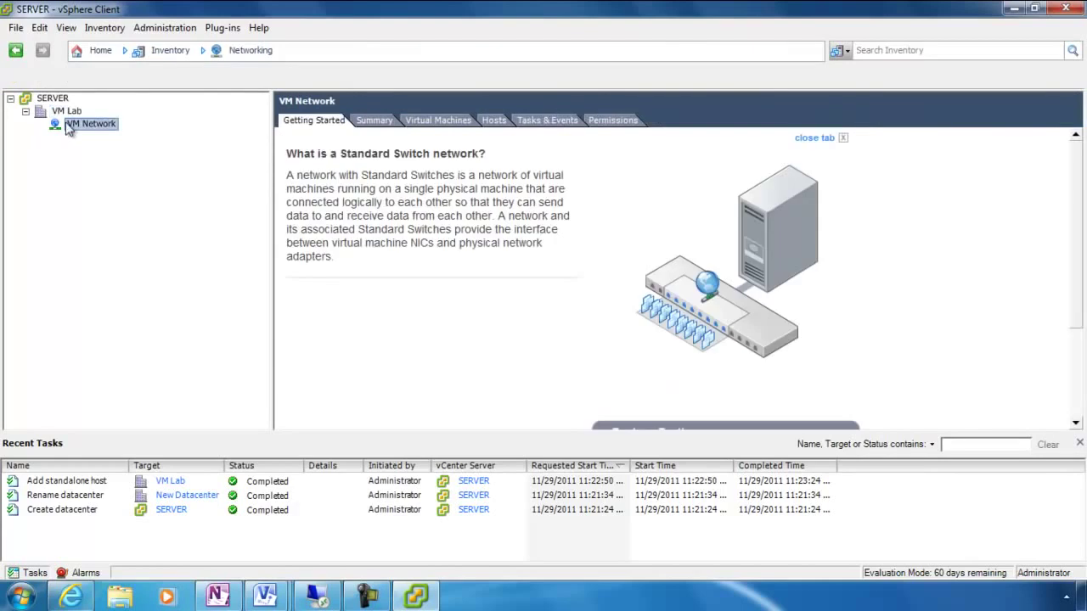
click(65, 111)
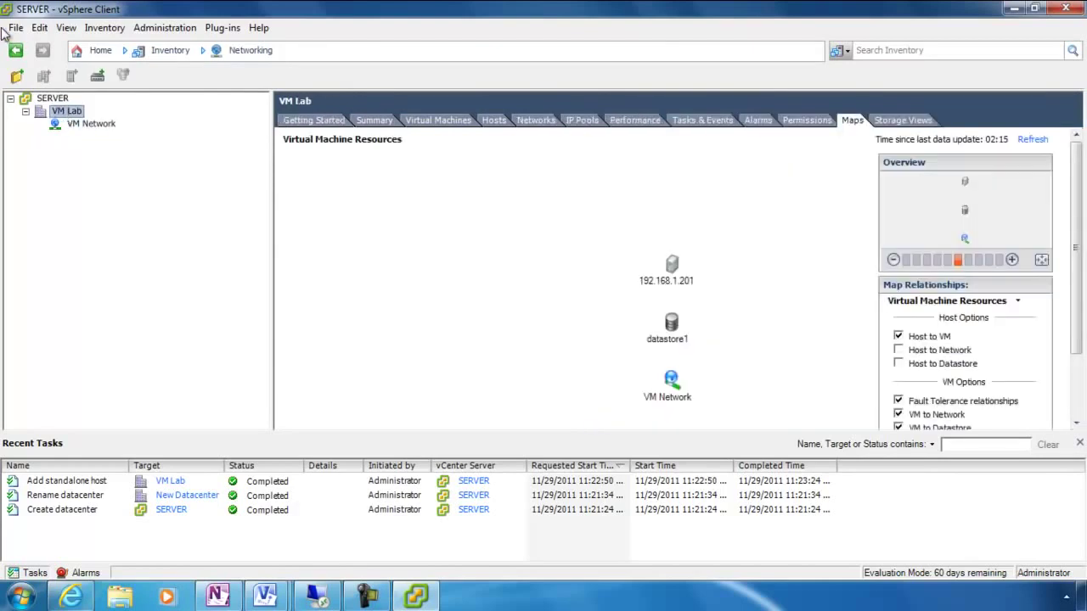
click(15, 50)
click(98, 51)
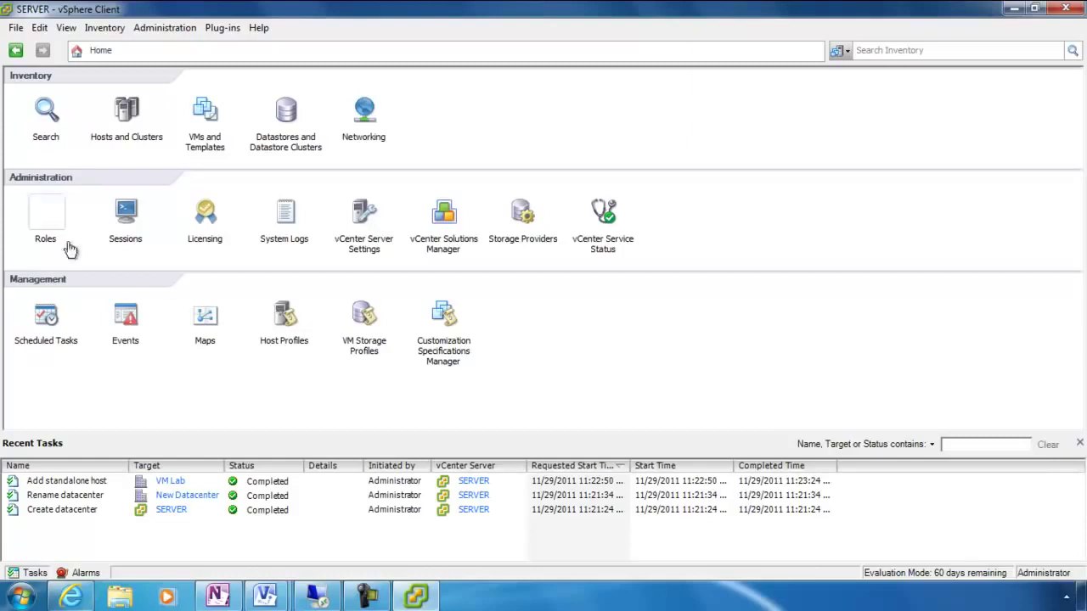
click(46, 216)
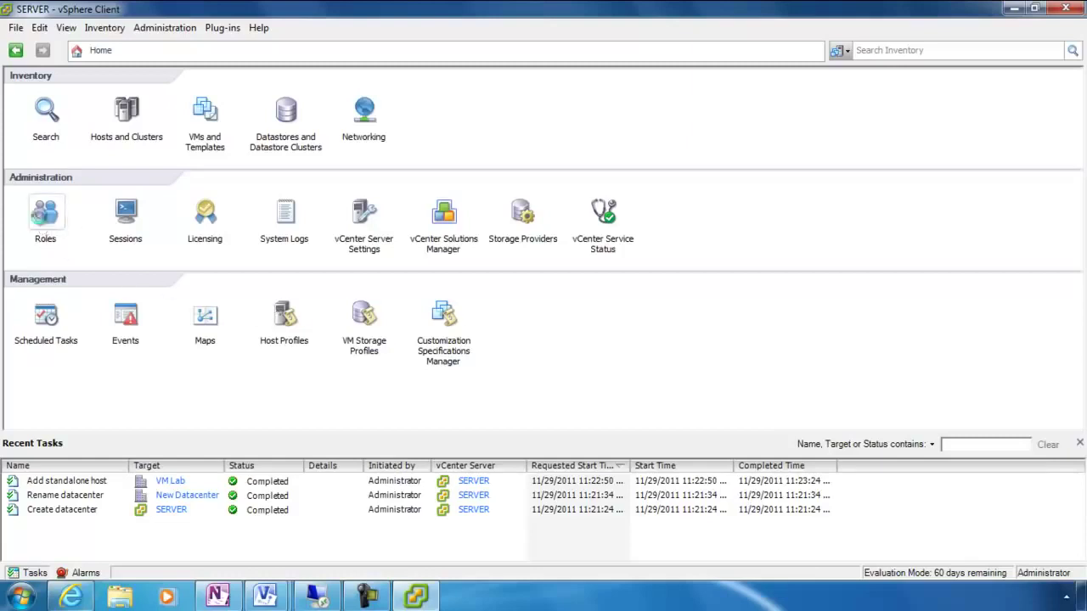
click(24, 148)
click(51, 177)
click(15, 53)
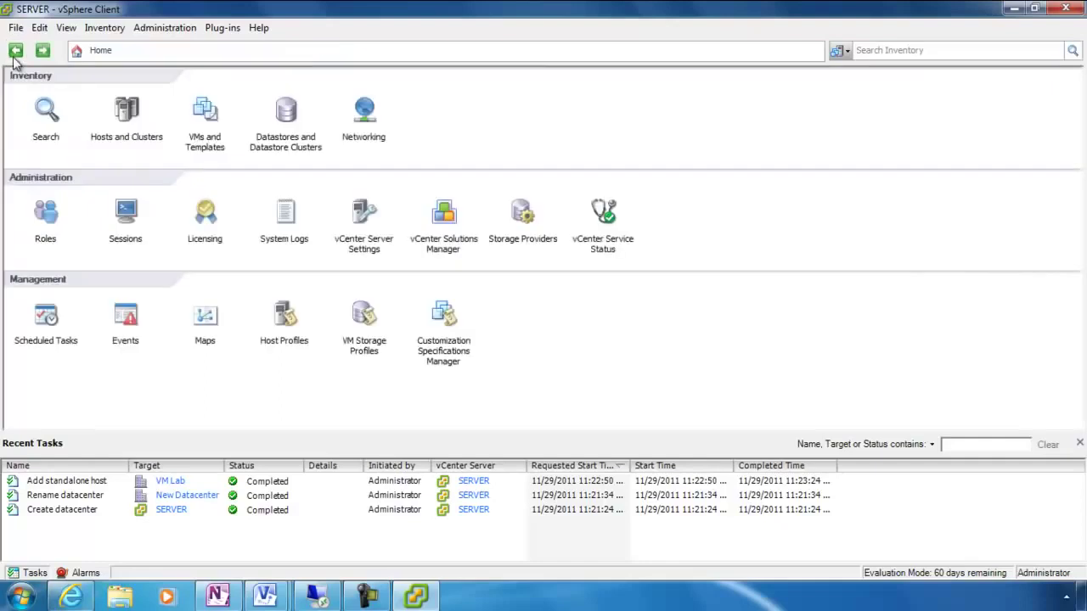
click(124, 214)
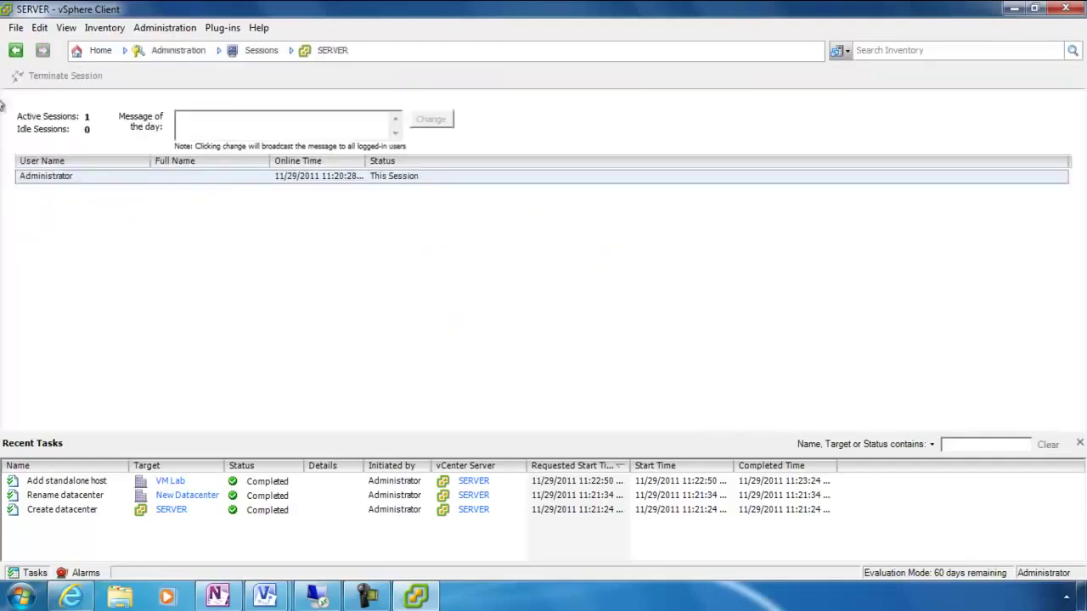
click(15, 52)
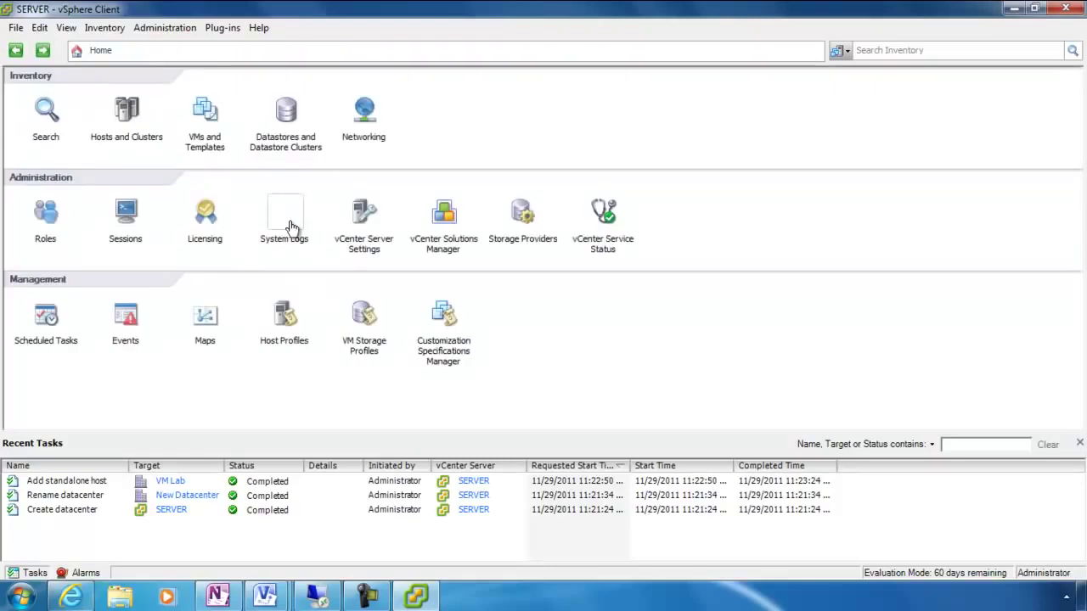
click(355, 214)
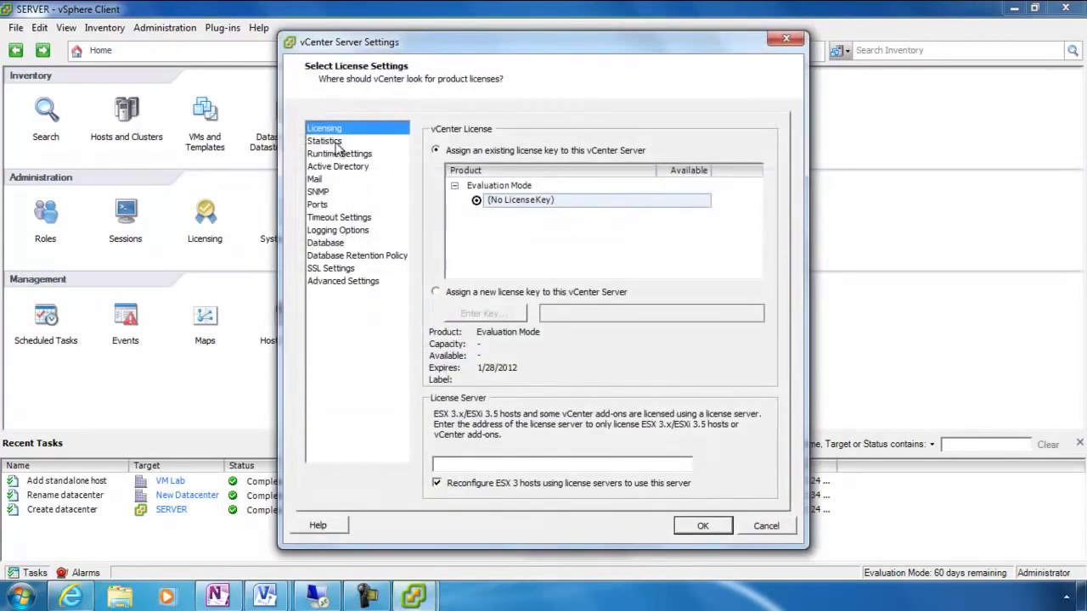
click(357, 180)
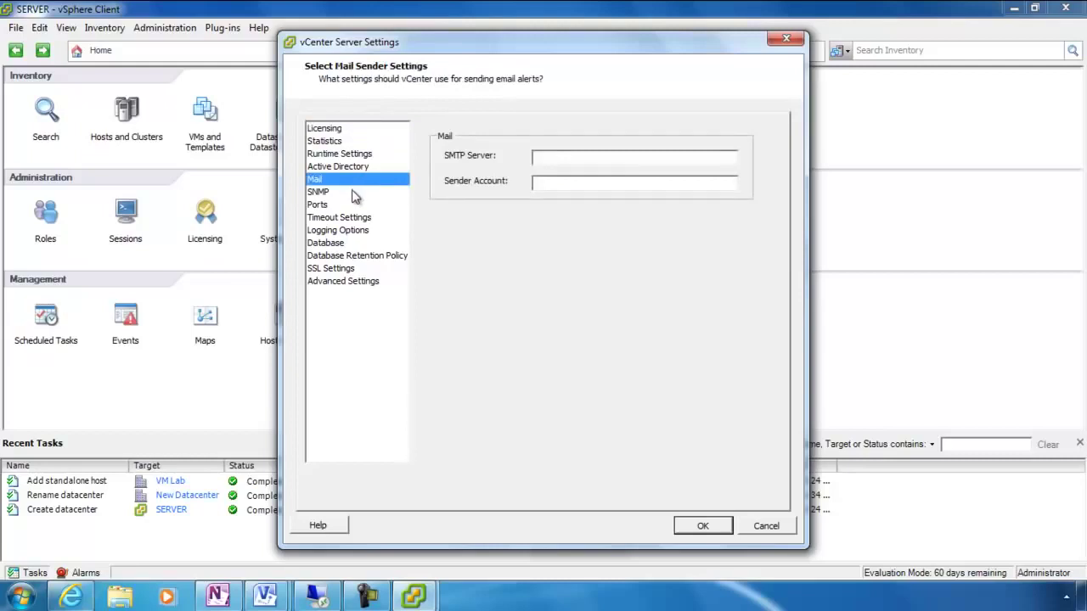
click(353, 194)
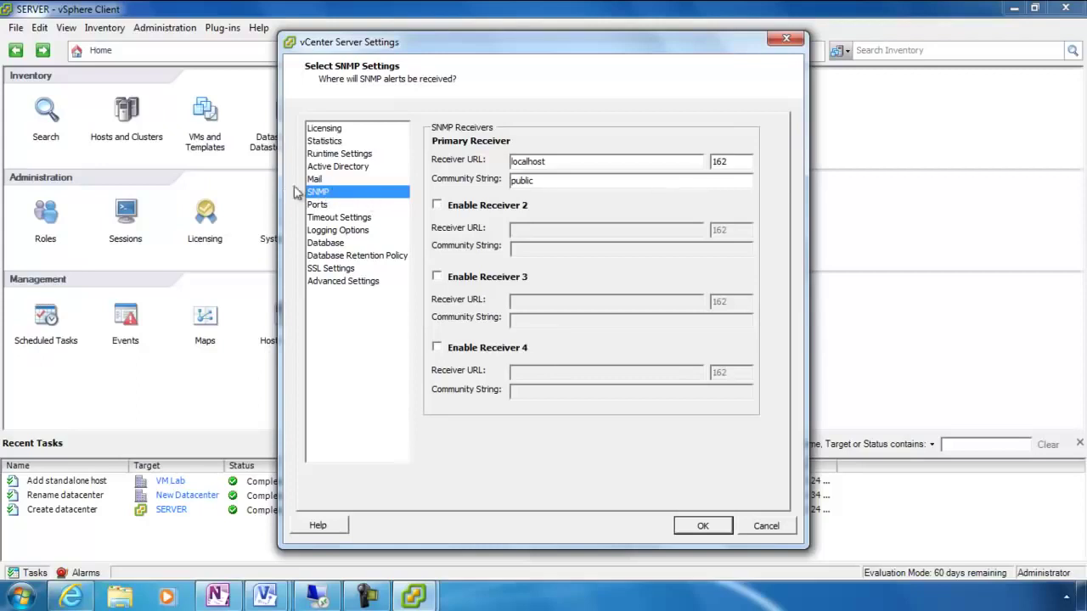
click(347, 208)
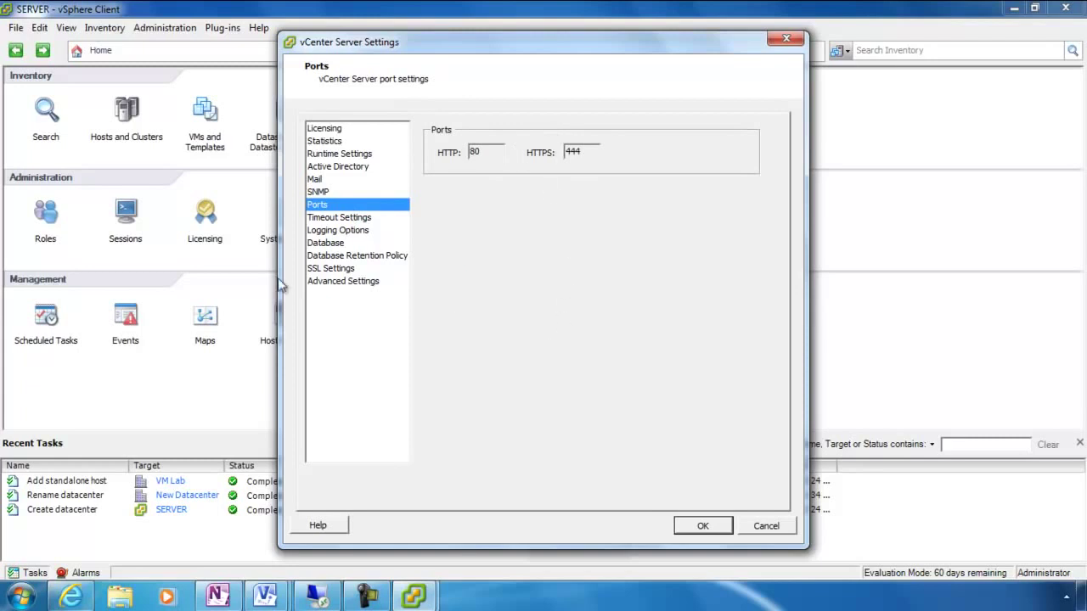
click(766, 525)
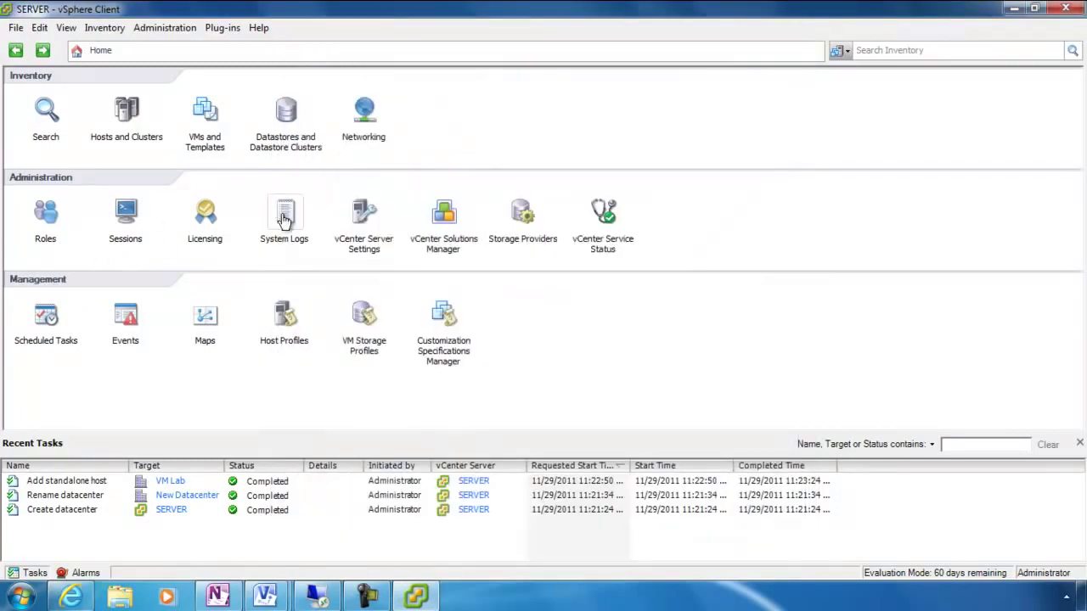
click(164, 28)
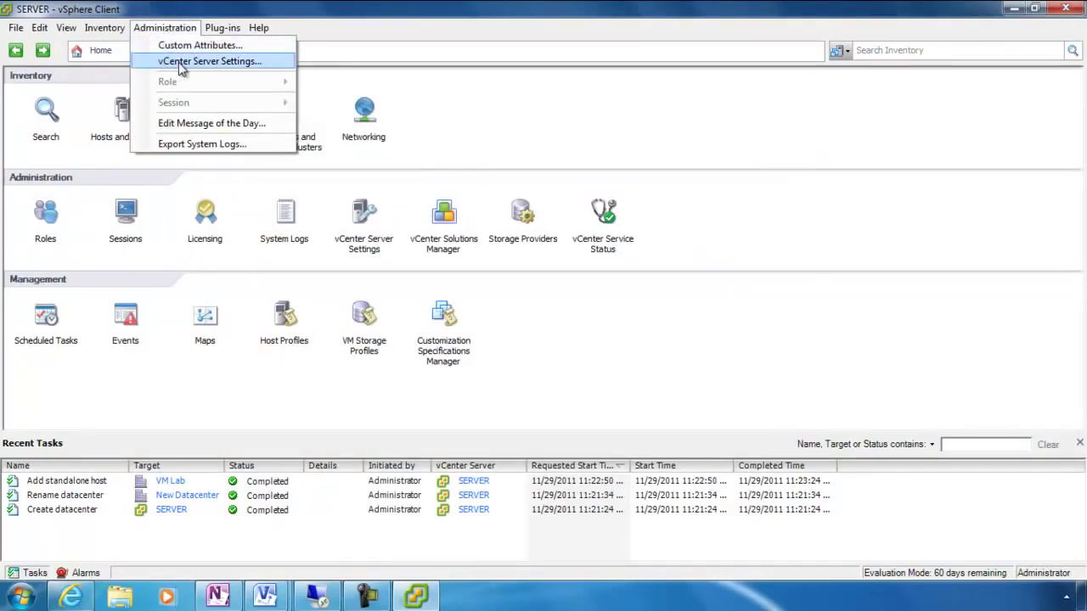
click(179, 62)
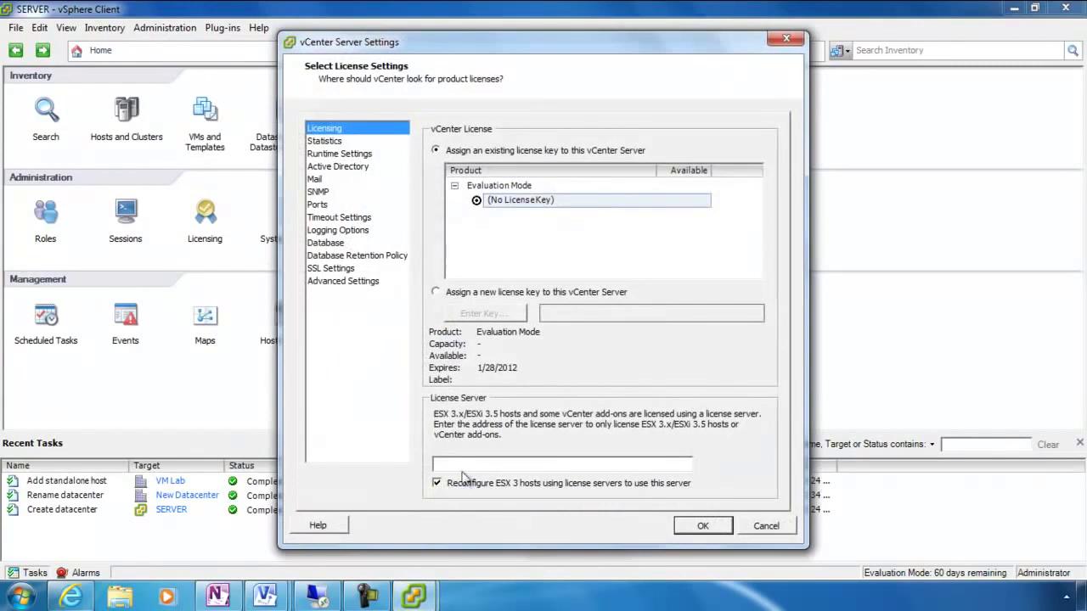
click(769, 520)
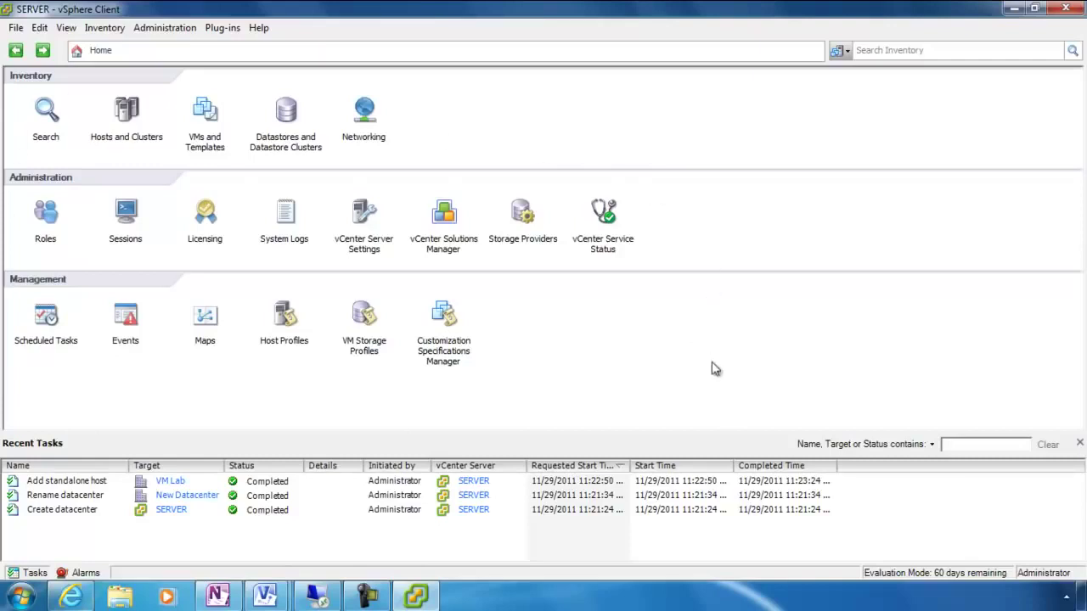
Switch from the vSphere Client to OneNote's Overview VMware Virtual Center page
key(alt+Tab)
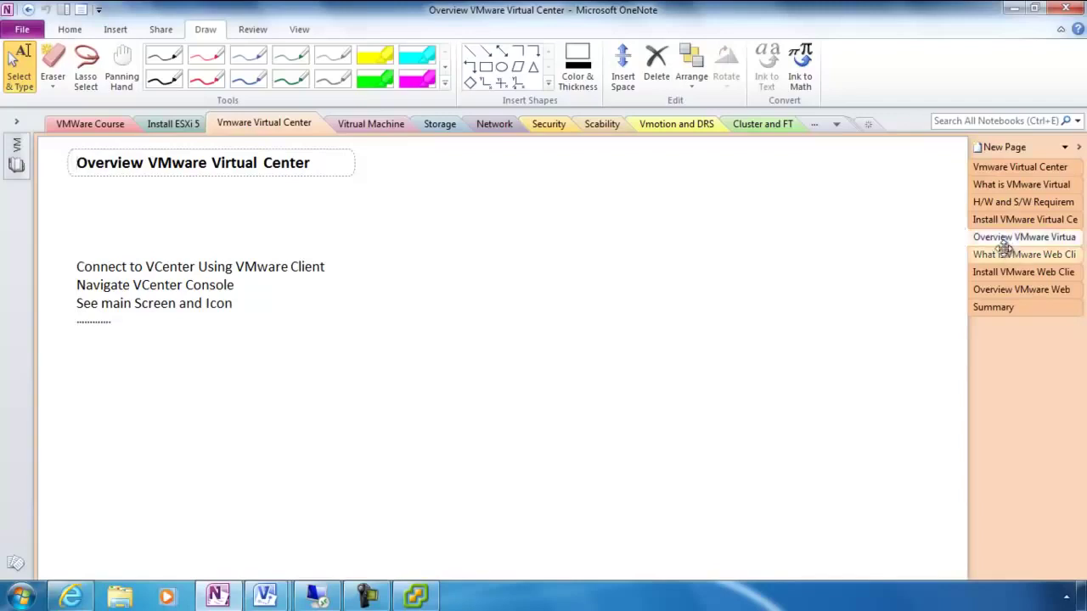
Move past the What is VMware Web Client? page to the blank Install VMware Web Client page
click(1007, 254)
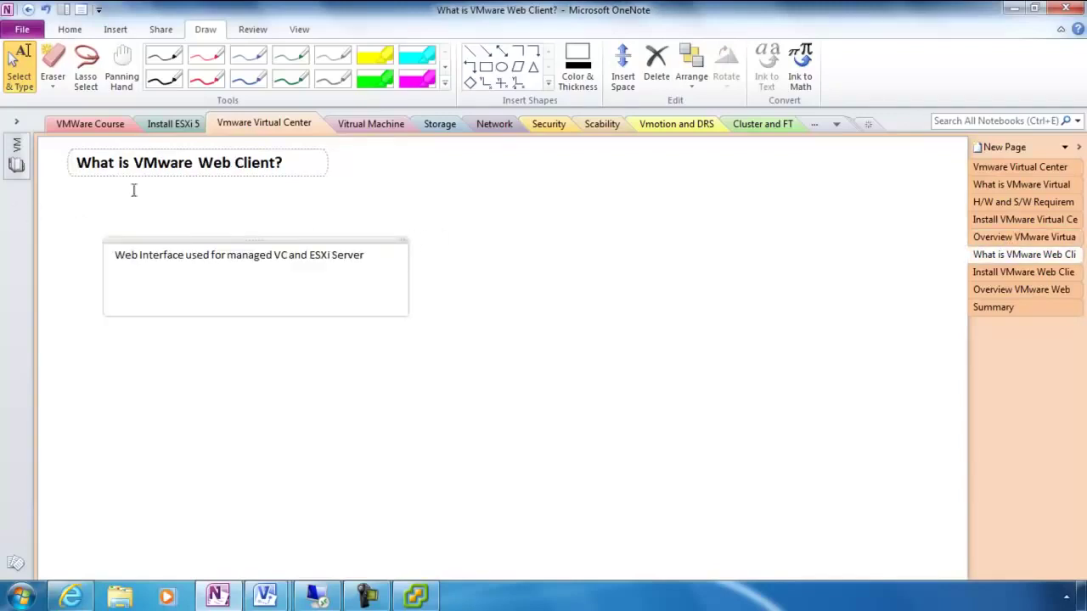
click(589, 297)
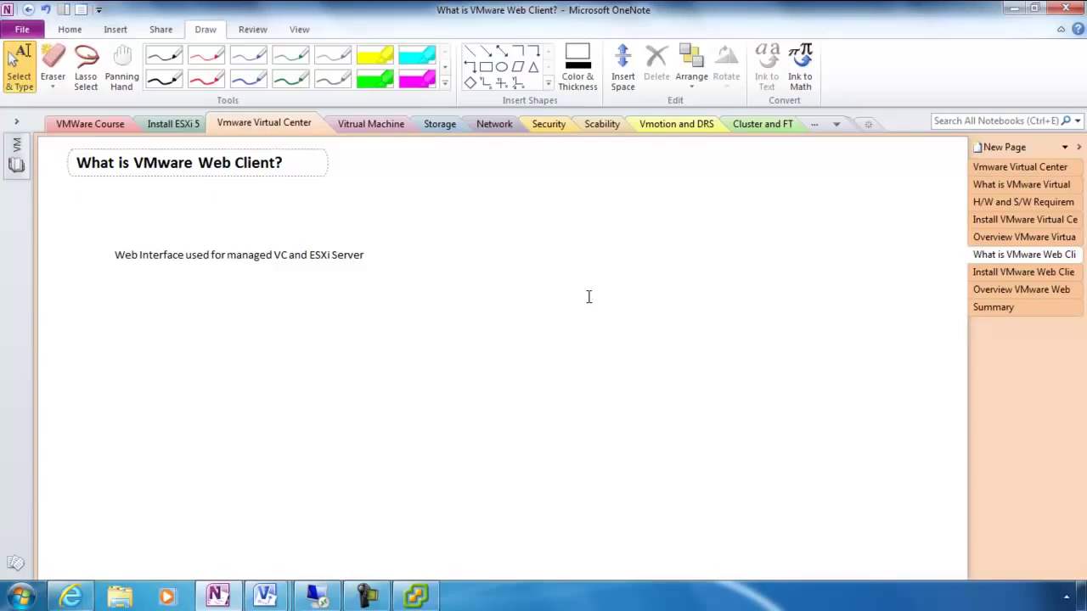
click(1022, 270)
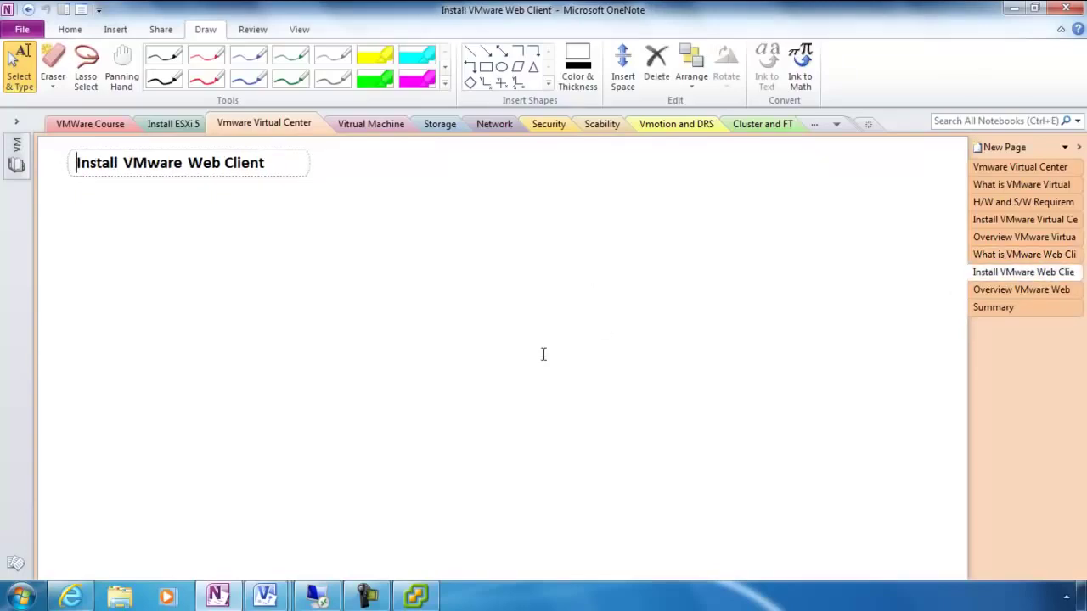
key(Return)
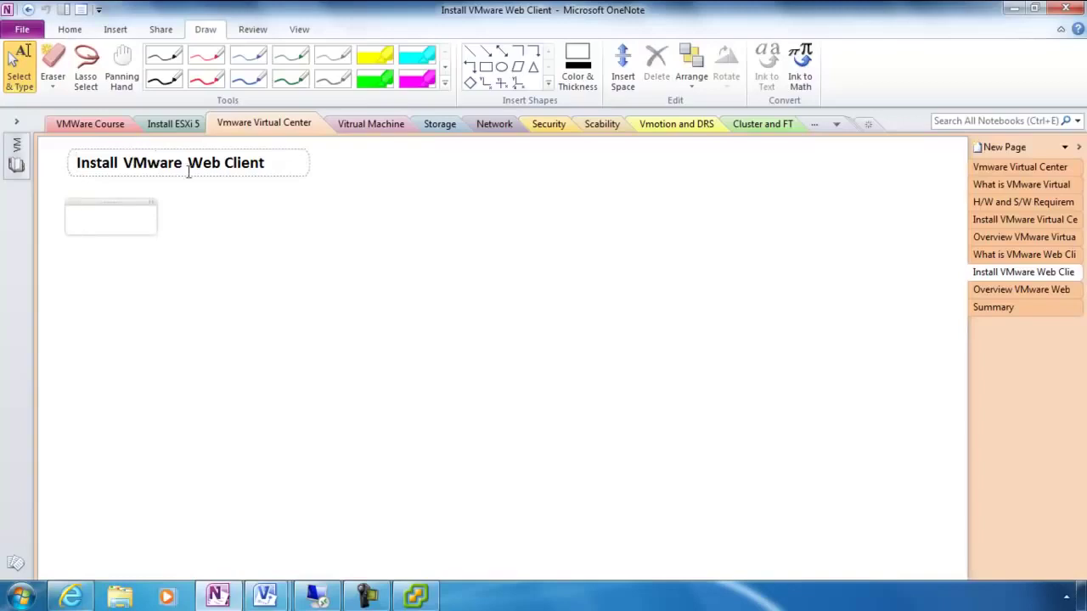
click(272, 172)
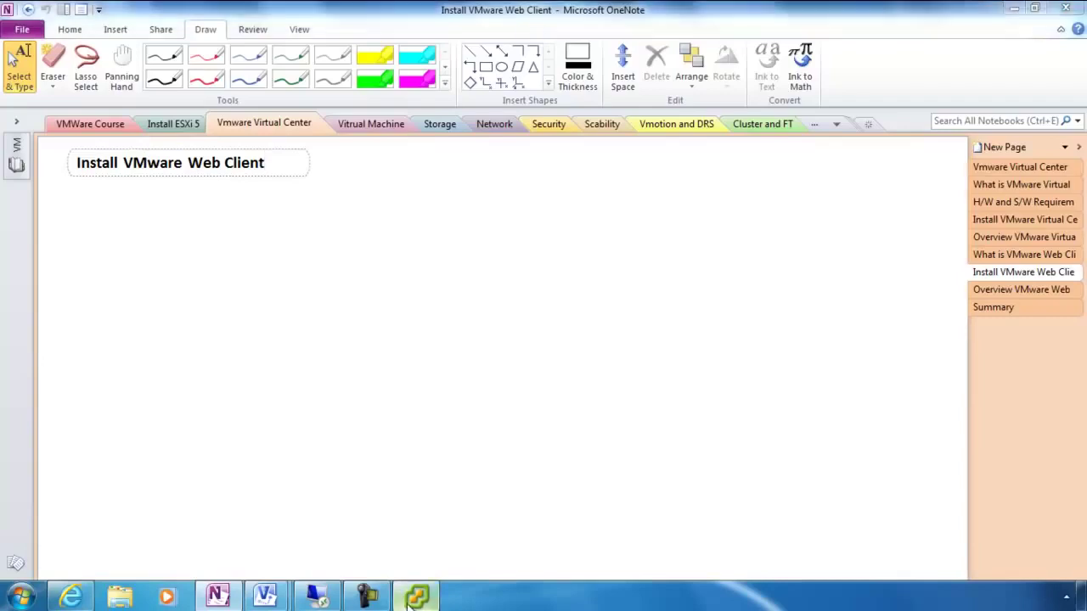
On the remote desktop, run autorun.exe from the Lab\VC folder to start the vCenter Installer
mouse_move(399, 601)
click(316, 594)
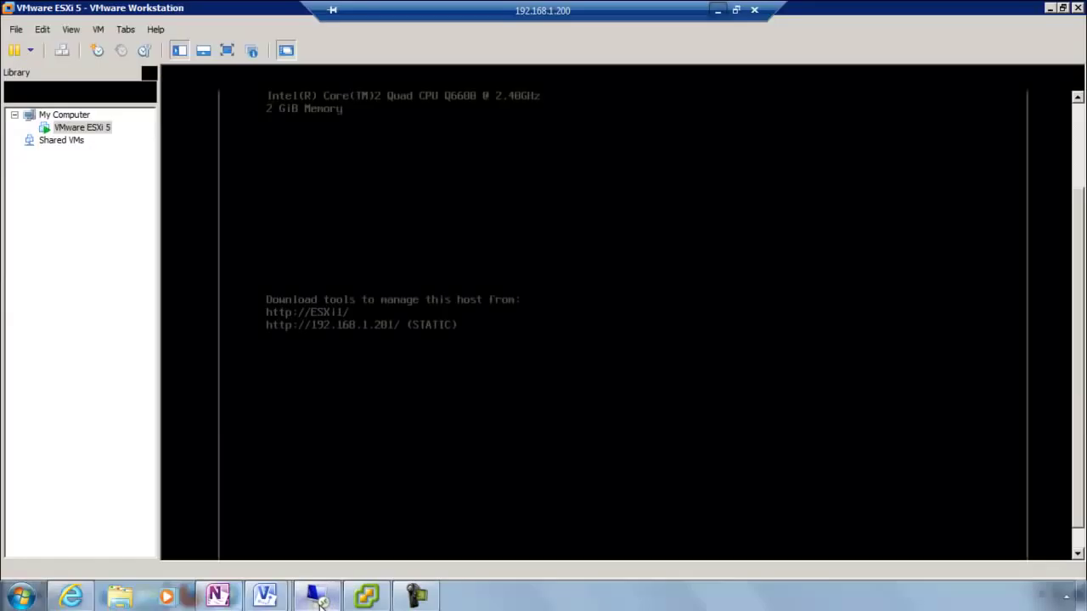
click(1050, 7)
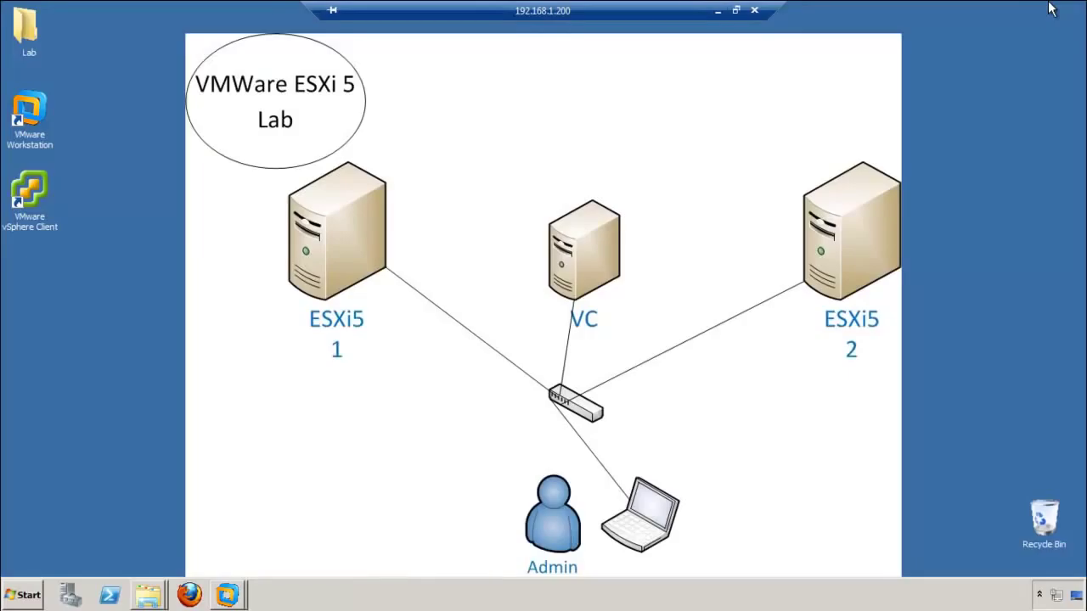
double_click(25, 30)
double_click(283, 161)
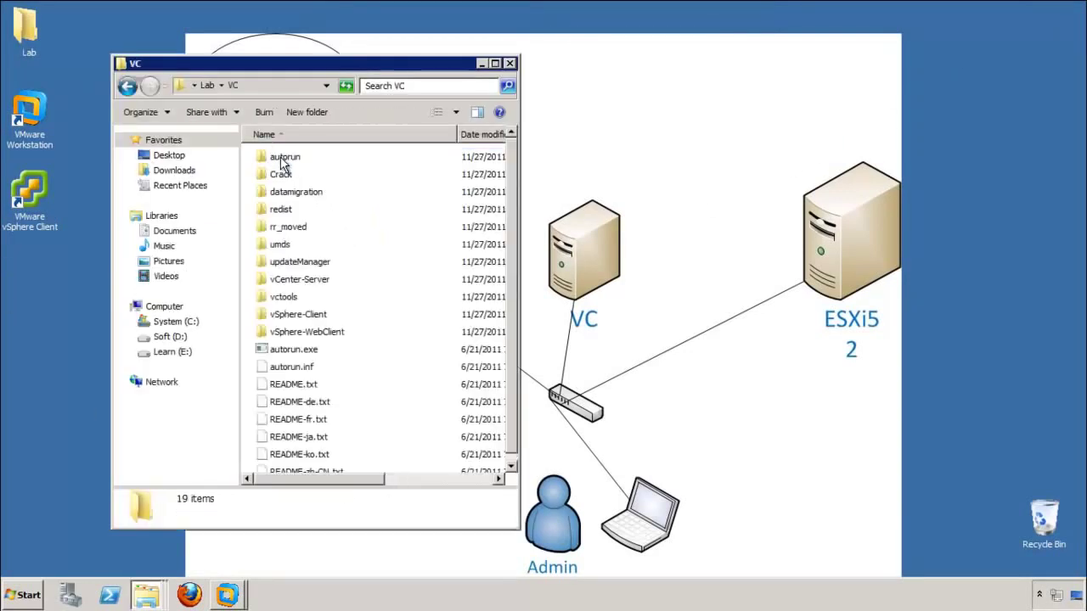
click(296, 353)
double_click(296, 353)
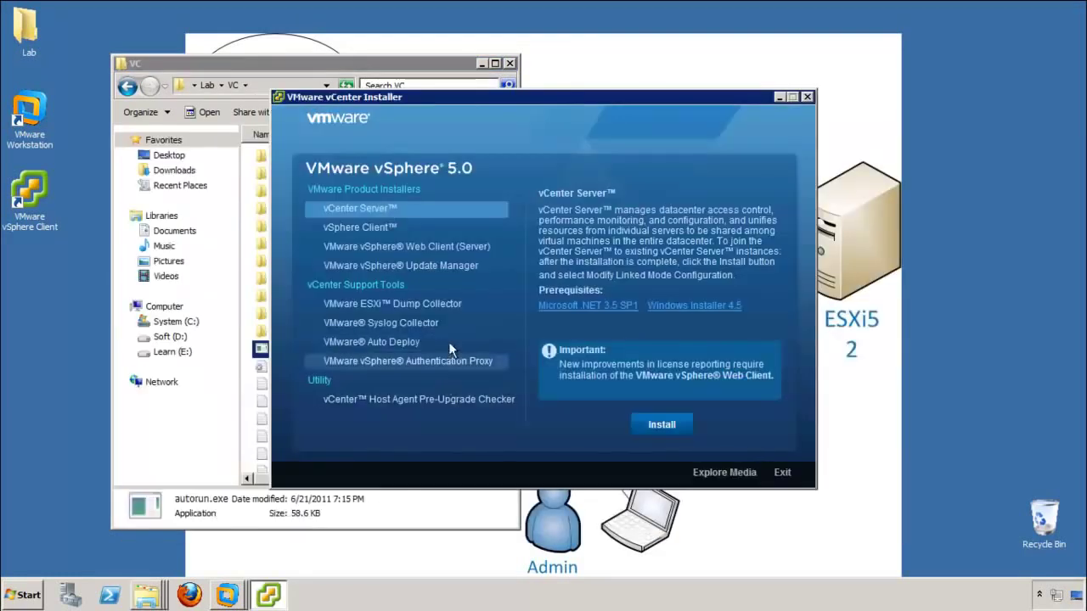
Install VMware vSphere Web Client (Server) using English (United States) as the setup language
click(437, 251)
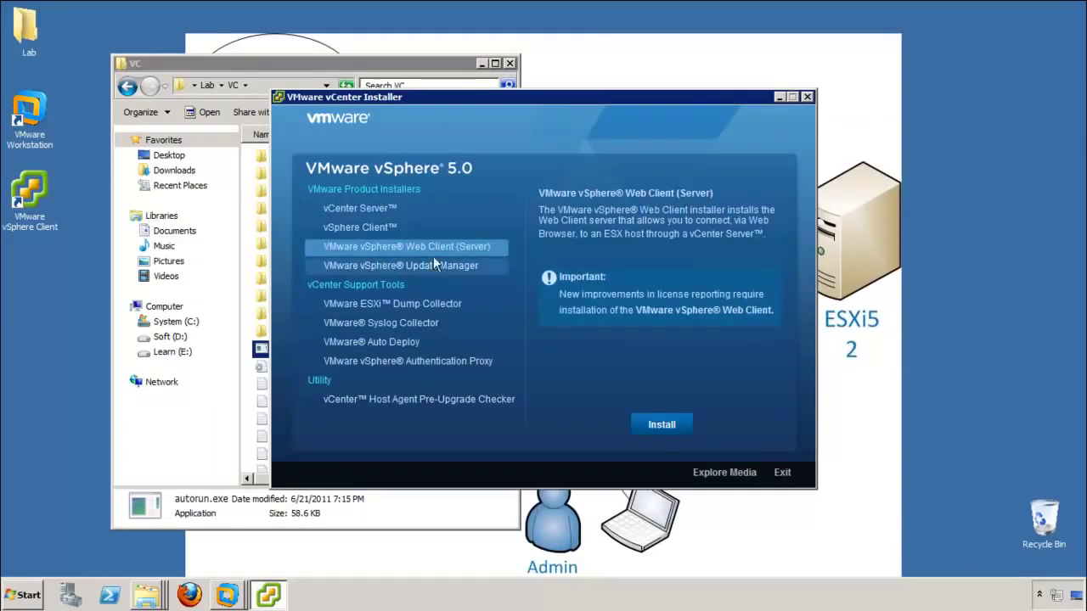
click(662, 425)
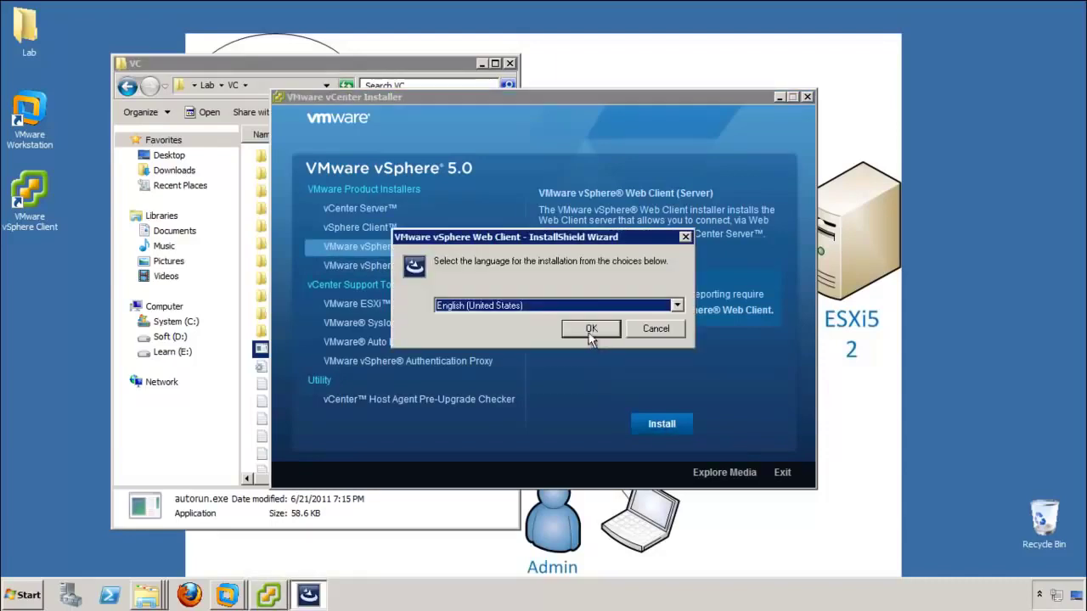
click(589, 330)
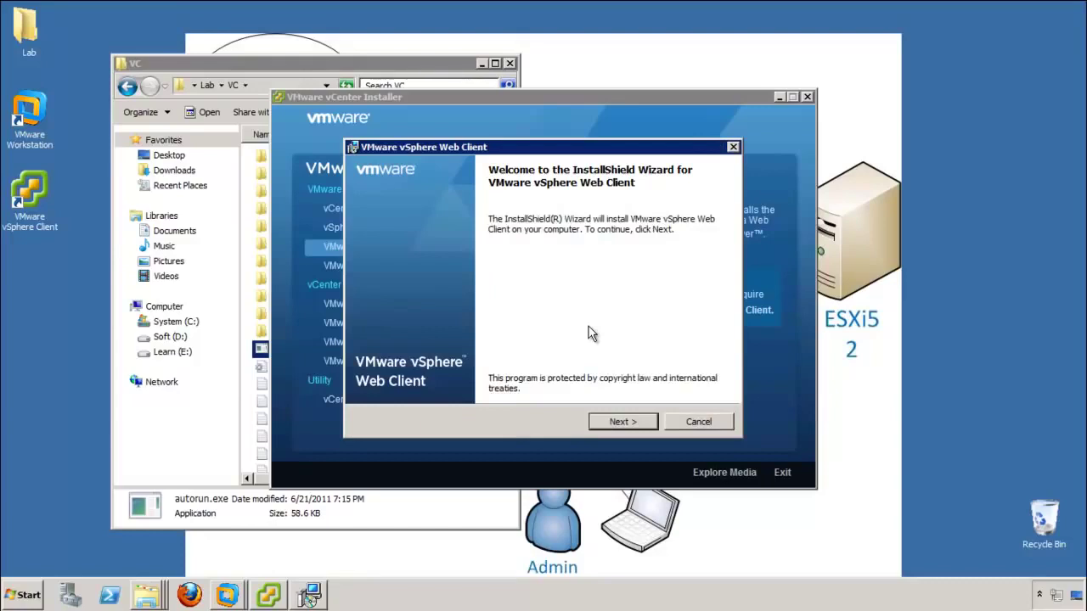
Accept the patent and licence agreements and enter 'VM' as the organization
click(597, 424)
click(597, 424)
click(482, 366)
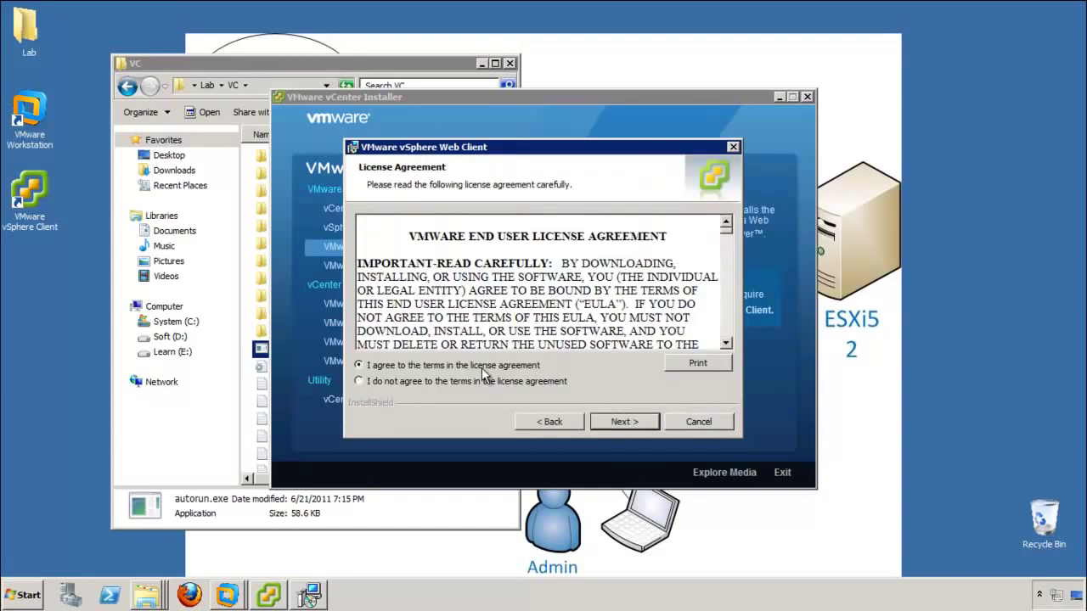
click(622, 418)
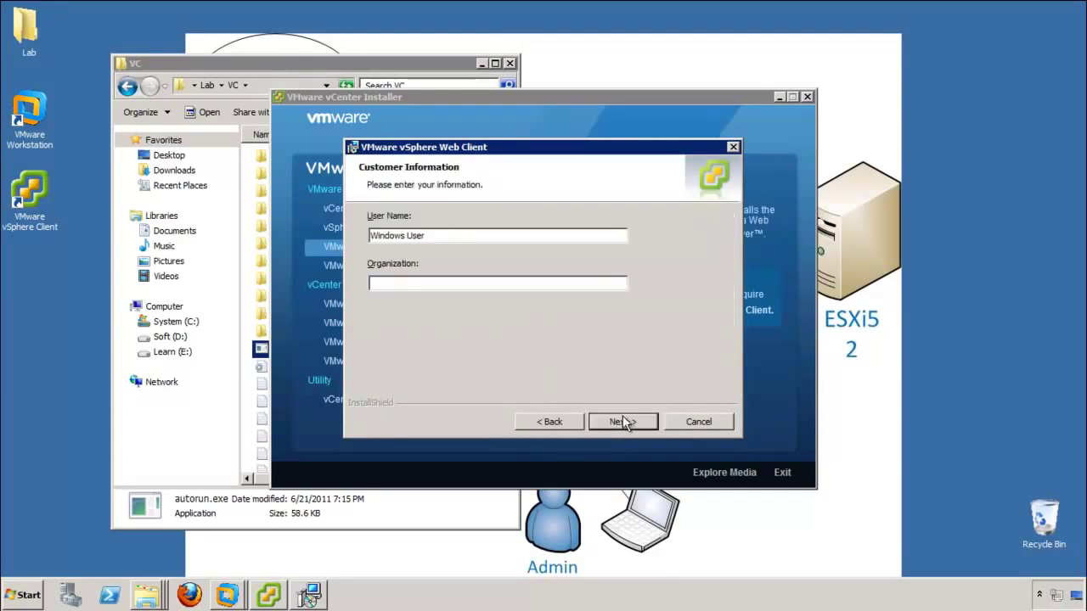
click(456, 285)
text(VM)
key(Return)
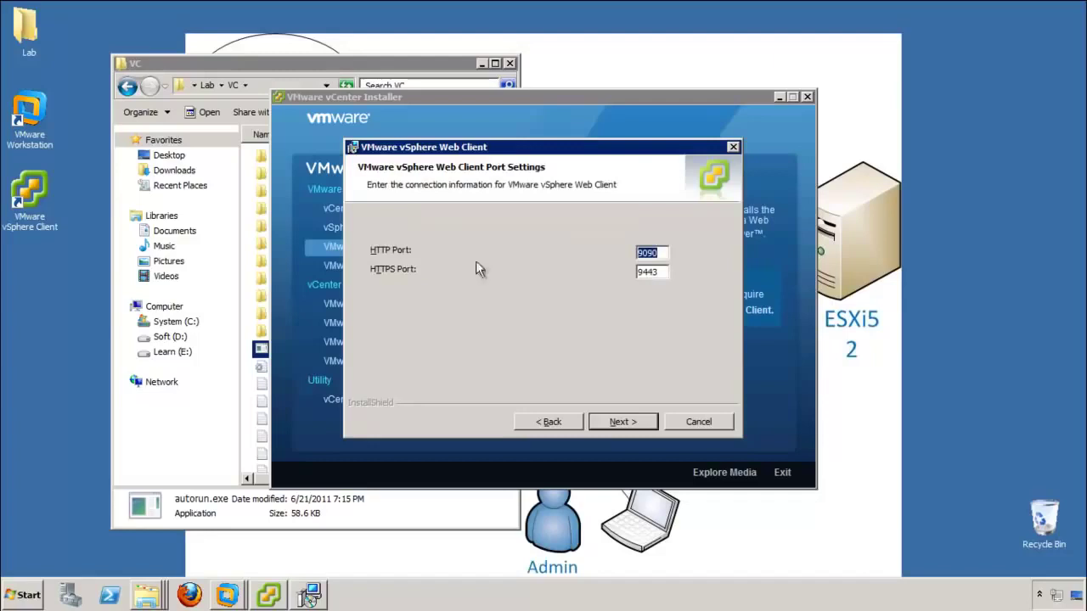
Keep HTTP port 9090, HTTPS port 9443 and the default folder, then install
click(657, 271)
double_click(646, 272)
drag(658, 253, 634, 255)
click(622, 422)
click(623, 422)
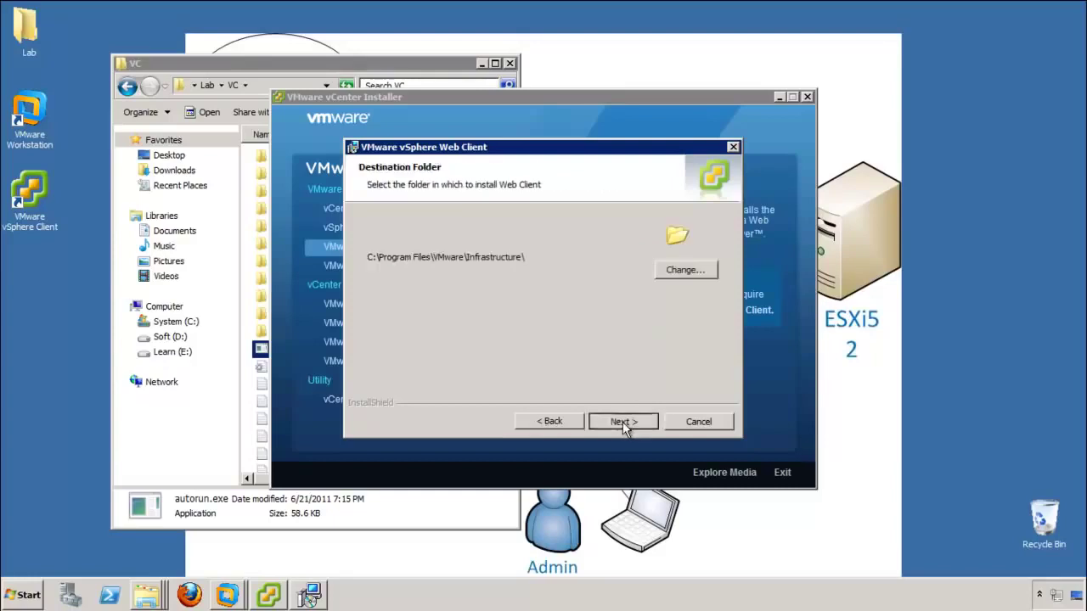
click(622, 422)
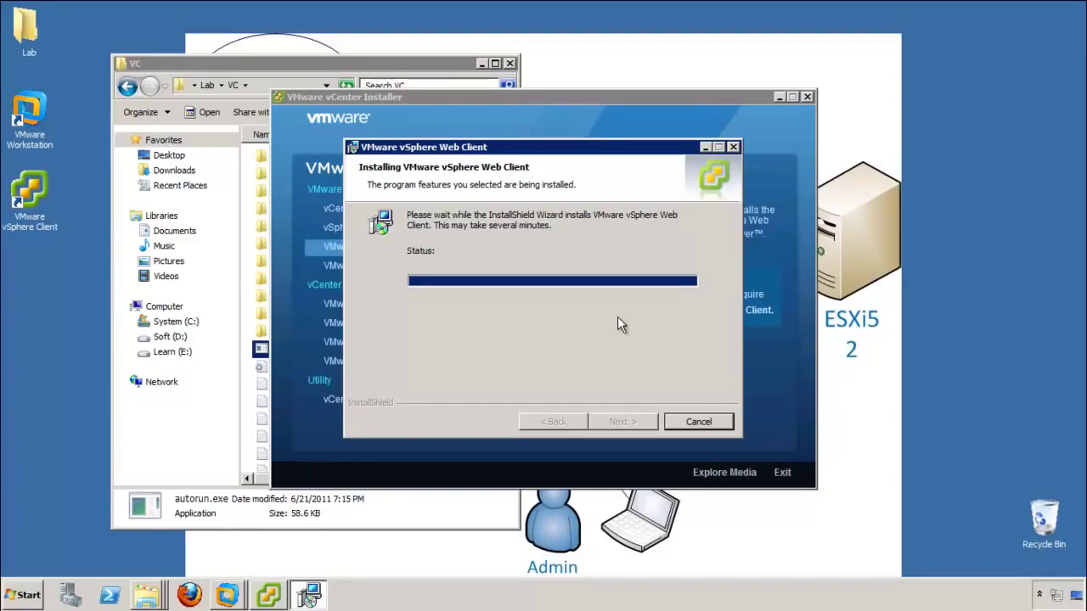
Close the vCenter Installer and VC folder, then finish the completed Web Client installation
click(782, 473)
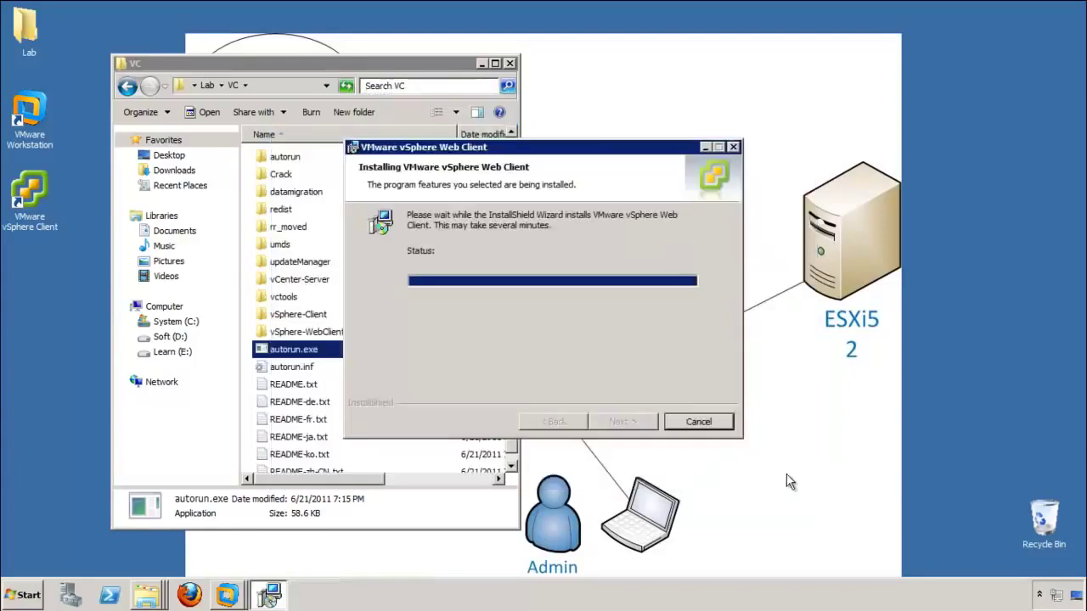
click(510, 63)
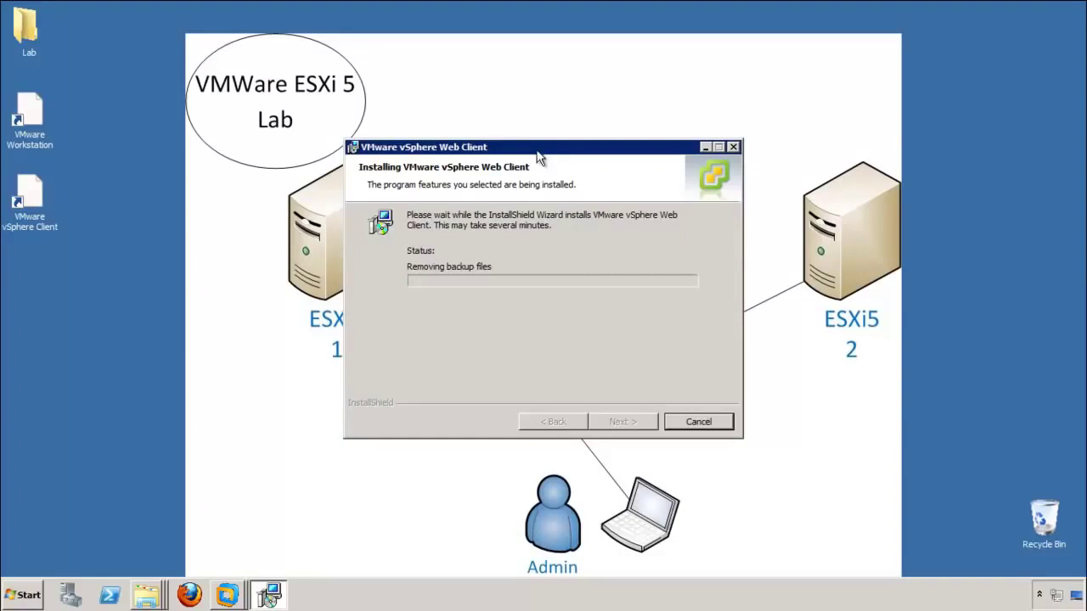
drag(574, 365, 575, 366)
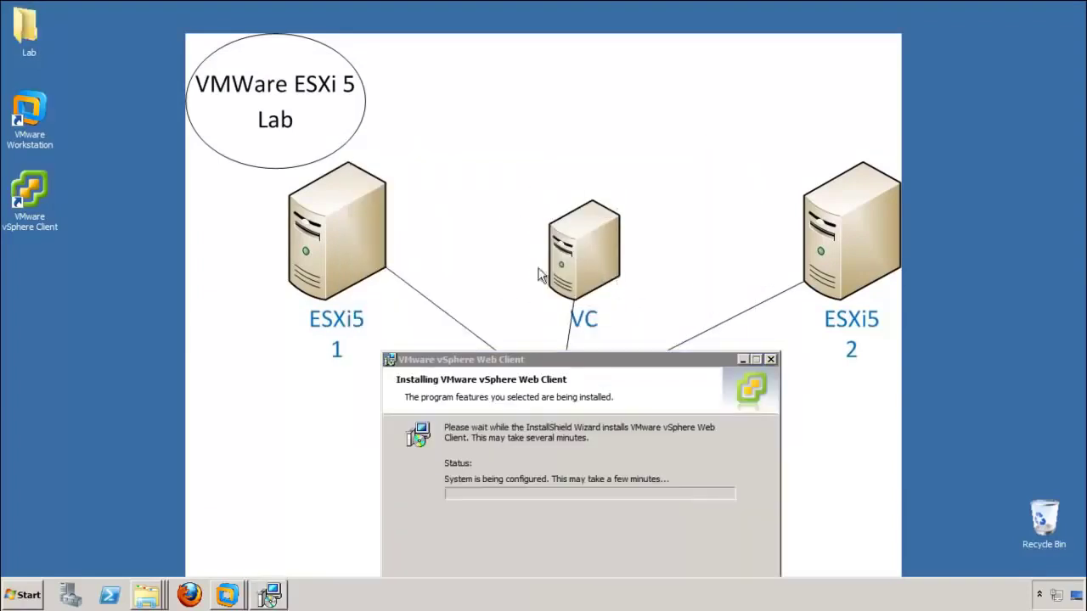
drag(591, 360, 558, 122)
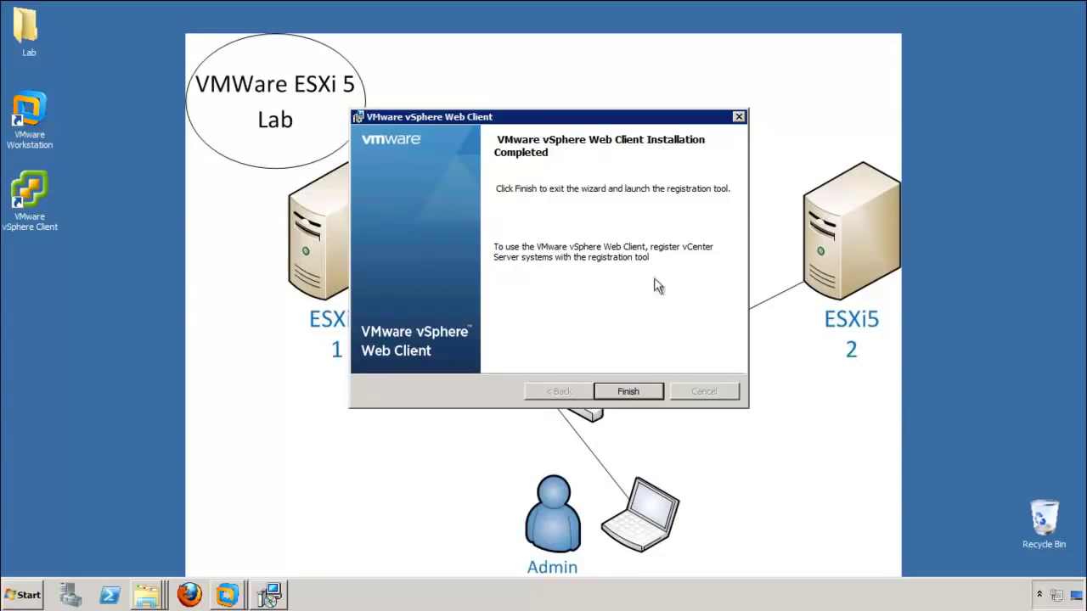
click(632, 392)
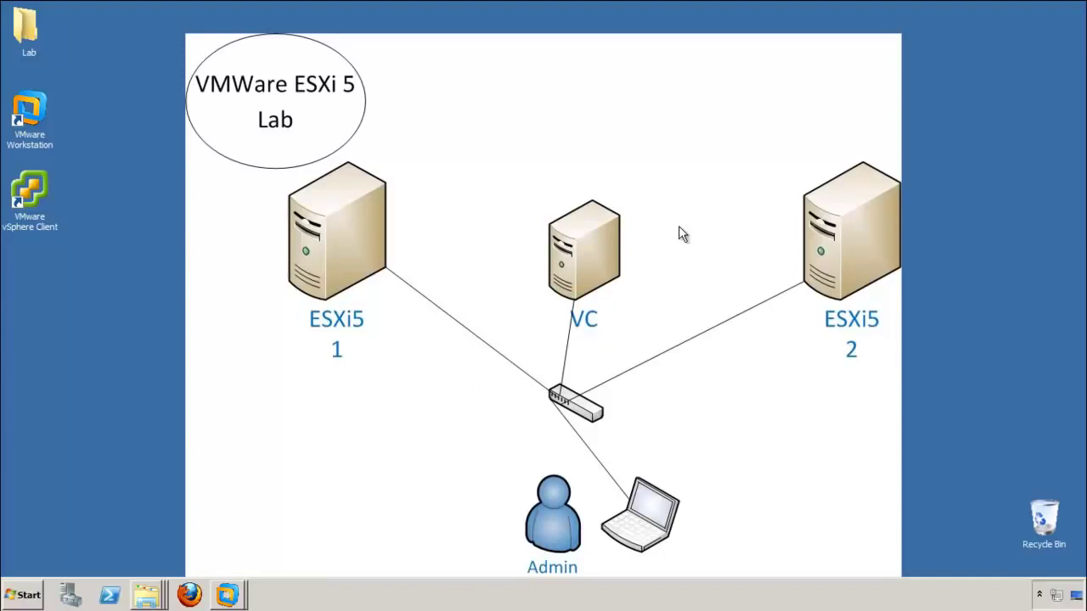
Let Firefox load the Web Client Administration Tool at 192.168.1.200:9443
drag(612, 202, 652, 317)
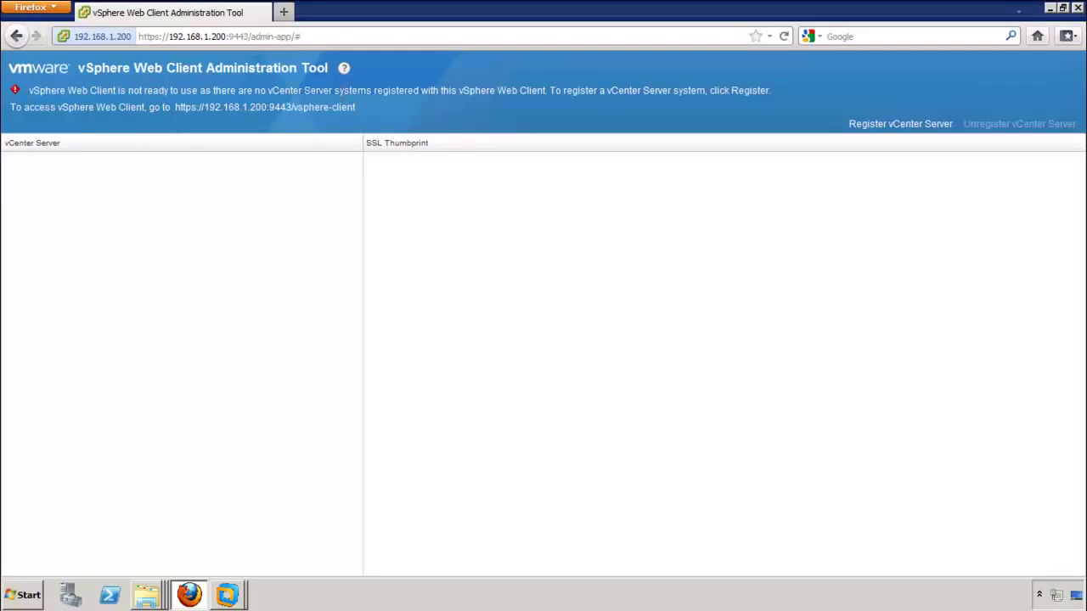
Open the Register vCenter Server dialog and focus its server address field
drag(268, 90, 183, 90)
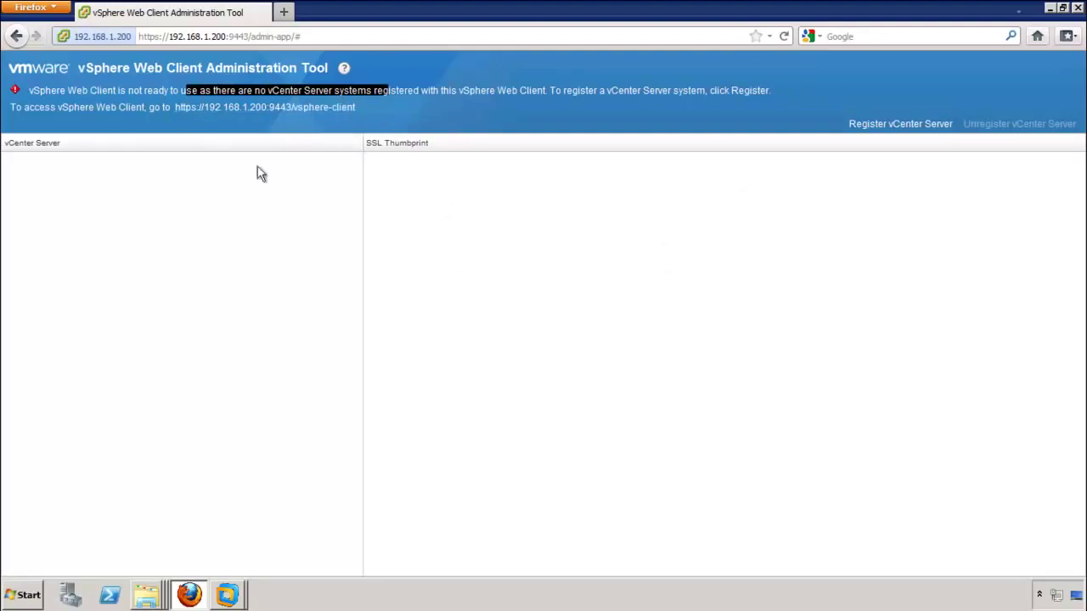
click(946, 233)
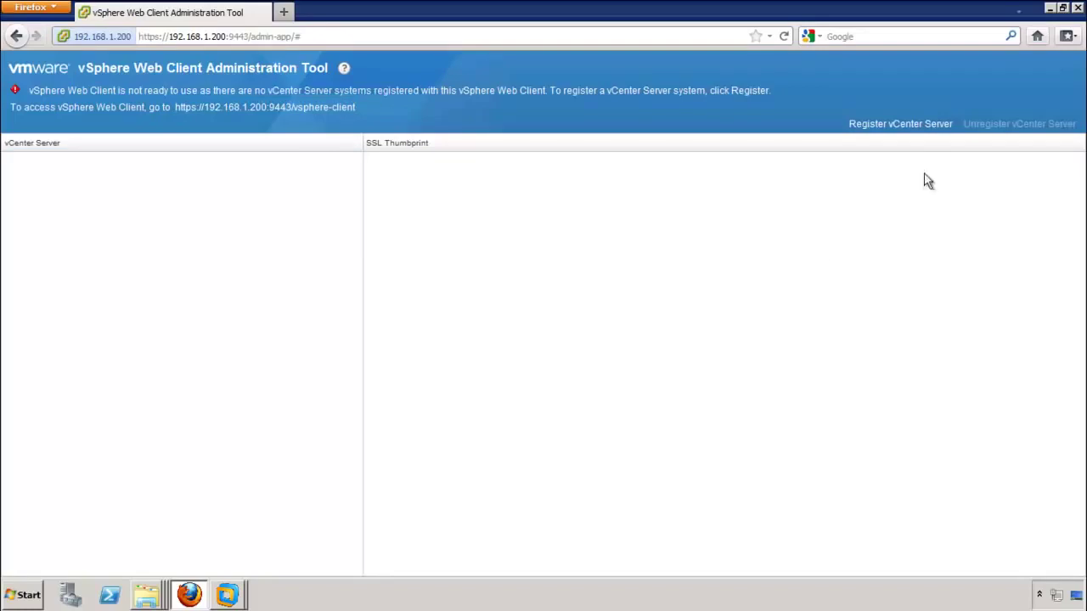
click(907, 126)
click(589, 220)
Enter vCenter server 192.168.1.200:444 with the administrator user name and password
text(192.168.1.200)
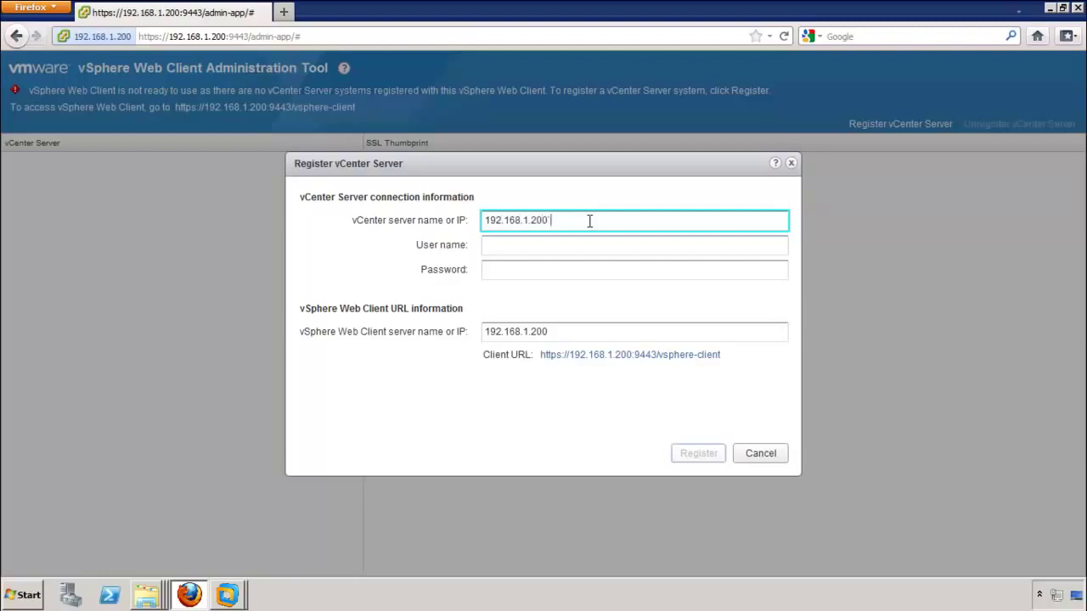
key(Tab)
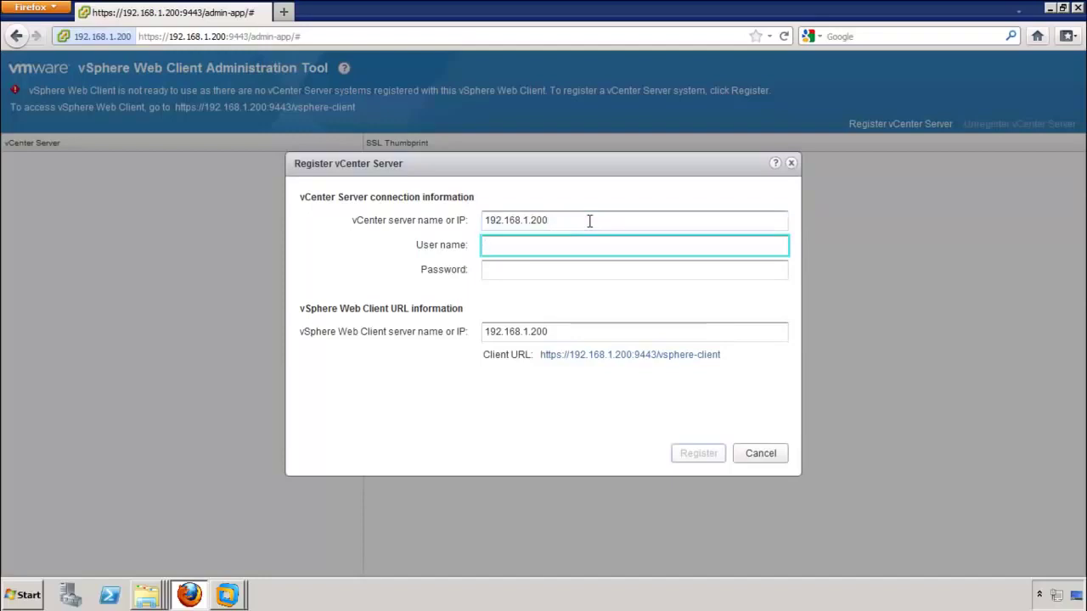
click(590, 218)
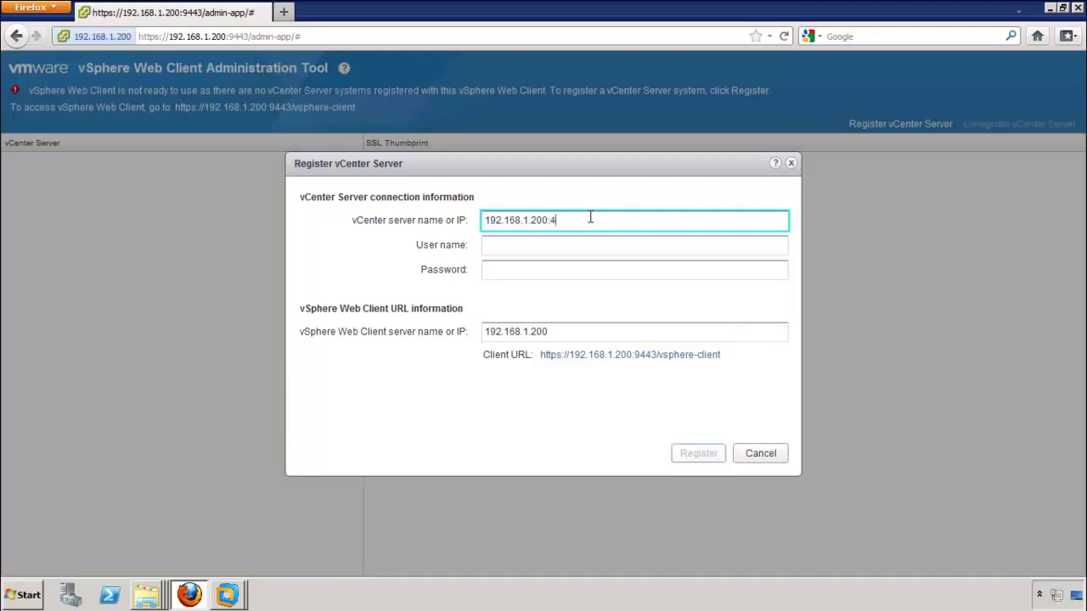
key(Tab)
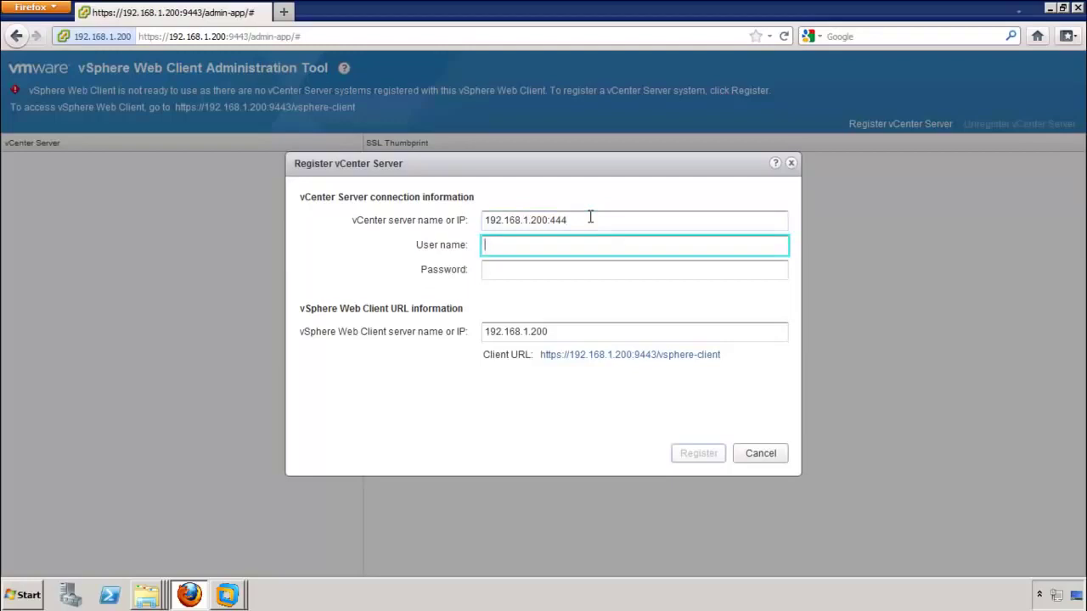
text(administrator)
key(Tab)
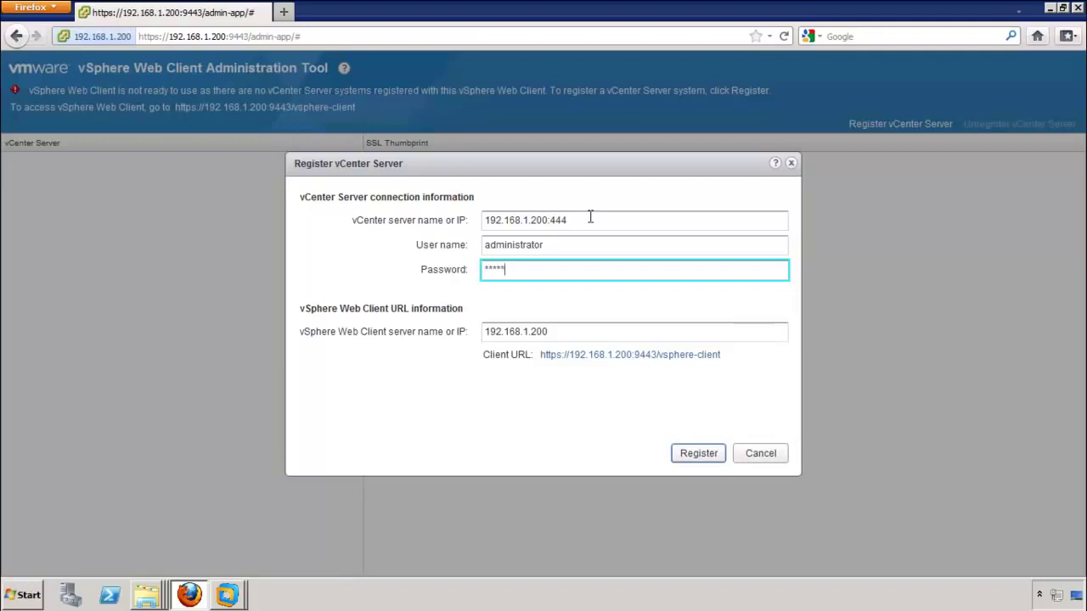
key(Tab)
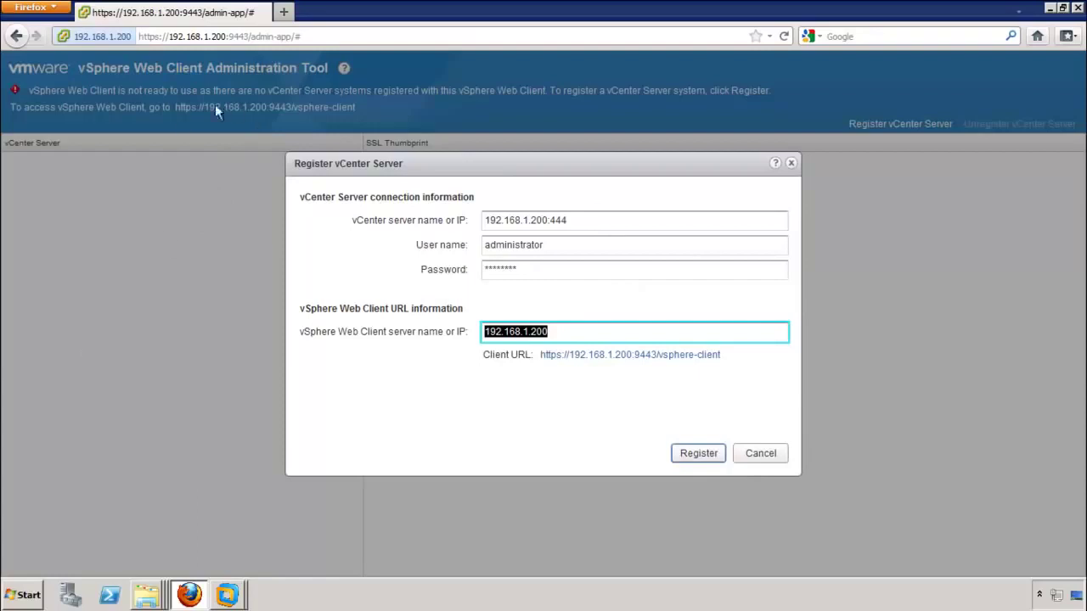
Submit the registration, installing the server's SSL certificate and ignoring the warning
click(693, 452)
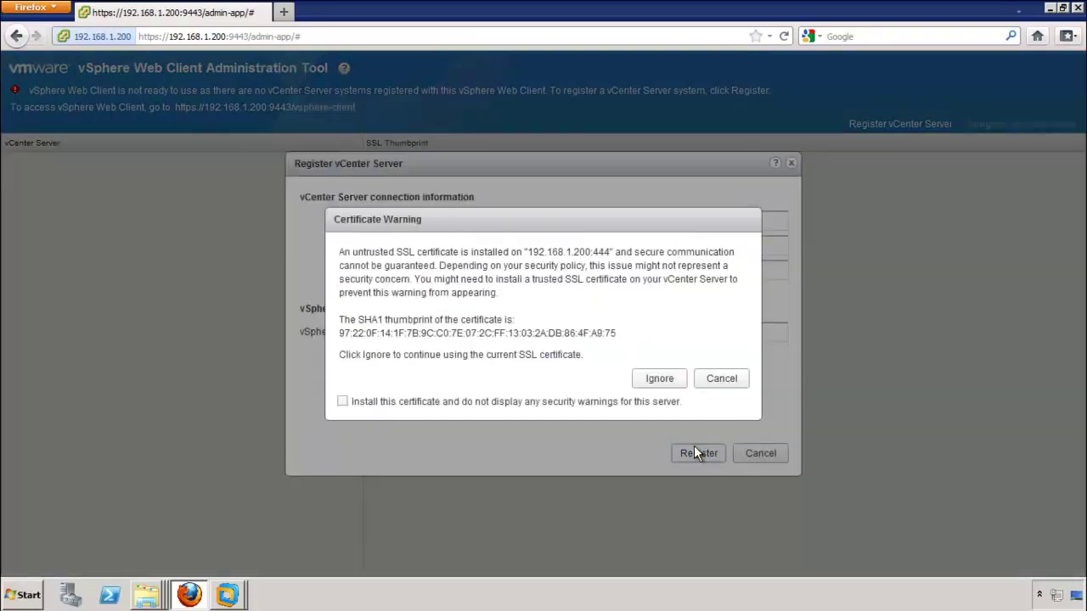
click(591, 402)
click(659, 379)
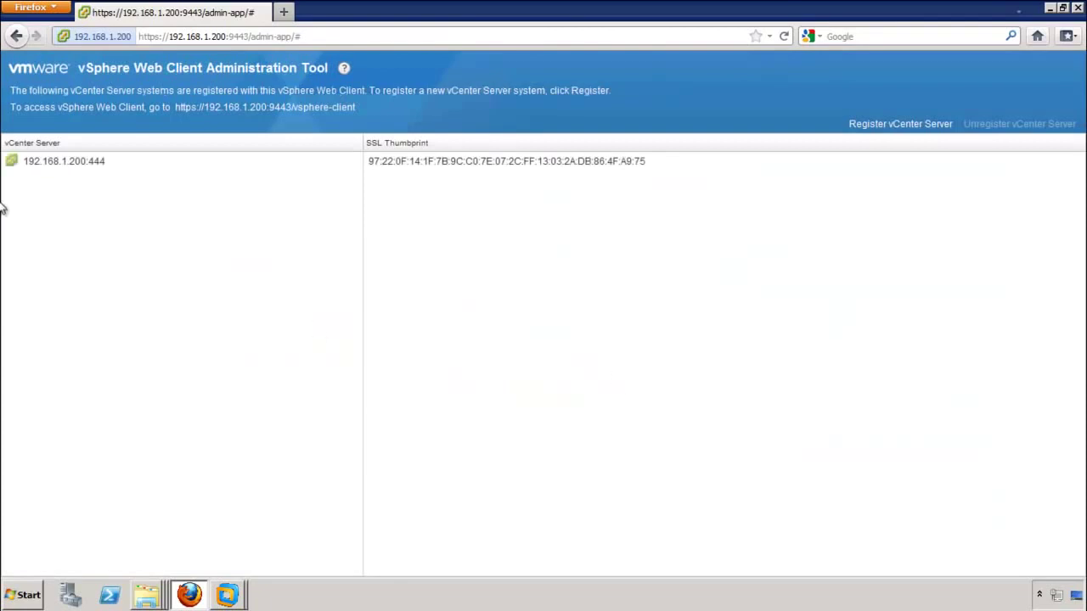
click(40, 161)
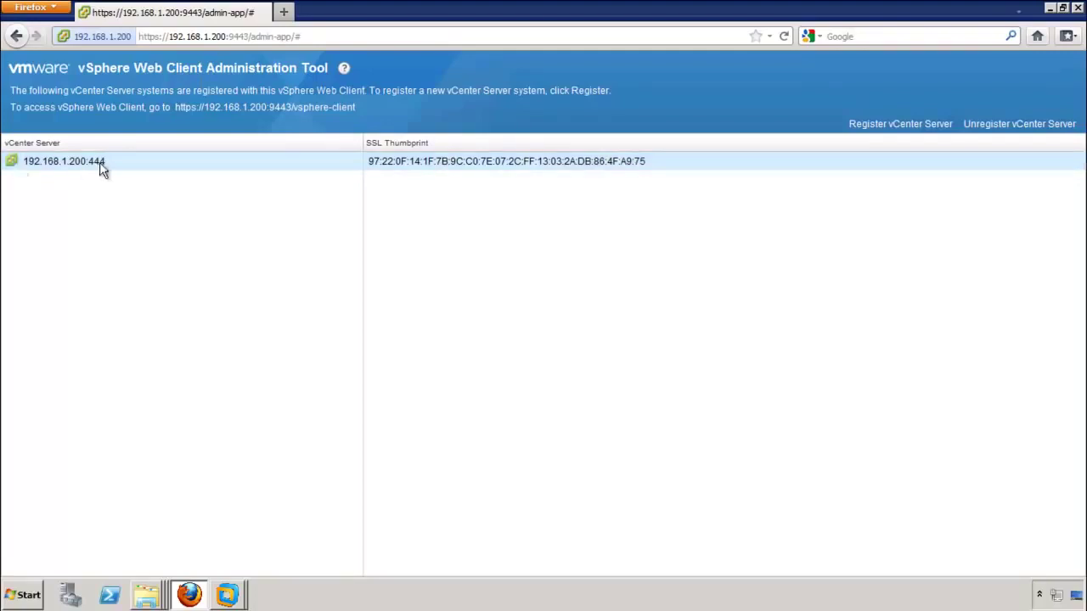
click(330, 164)
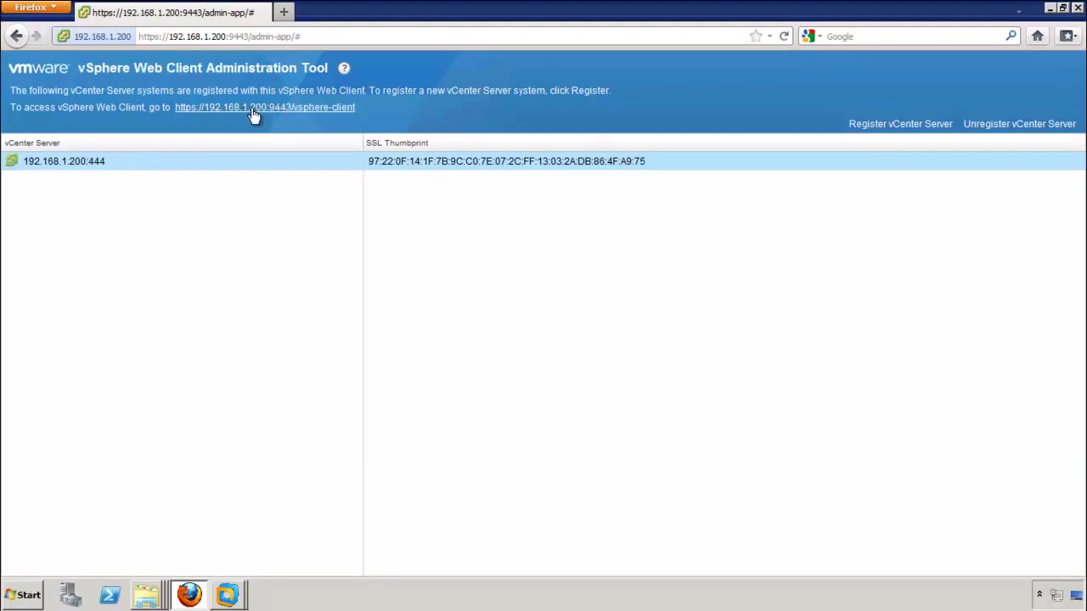
Open the vSphere Web Client in a new tab and log in with the administrator account
click(339, 109)
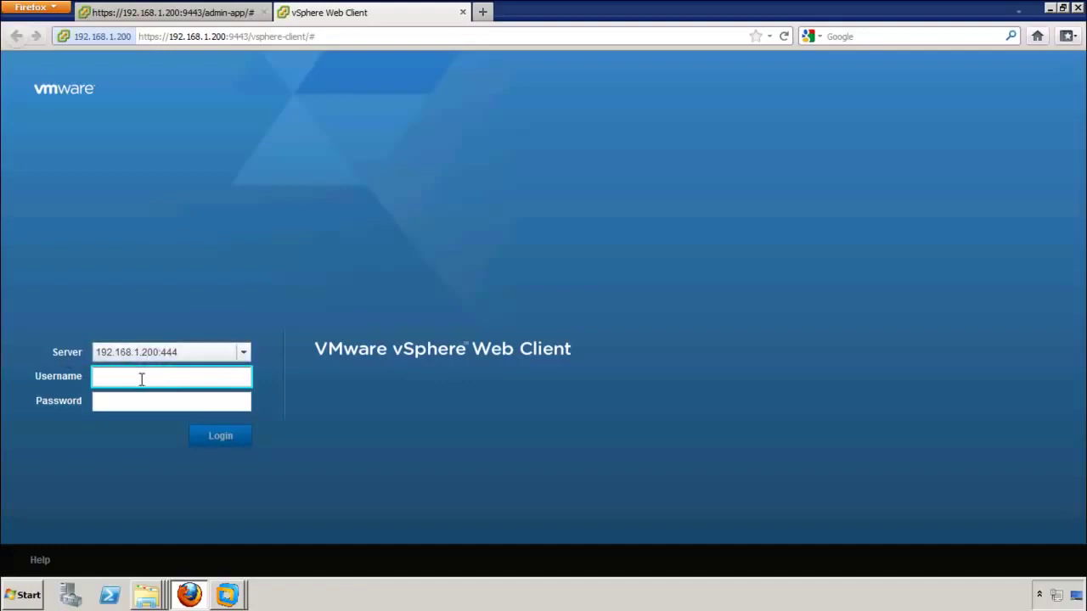
text(administrator)
key(Tab)
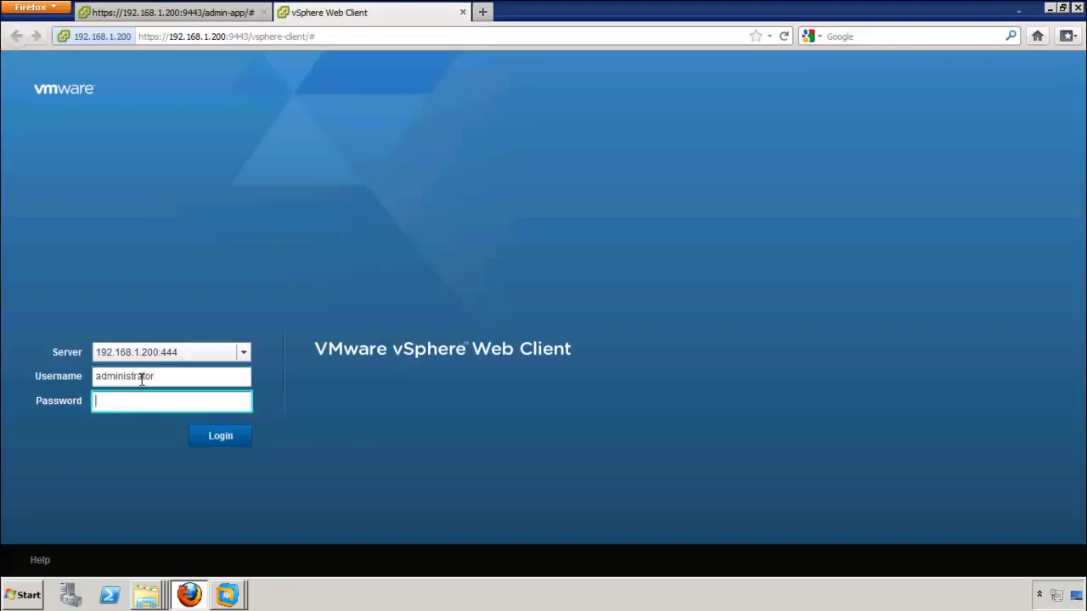
text(********)
key(Return)
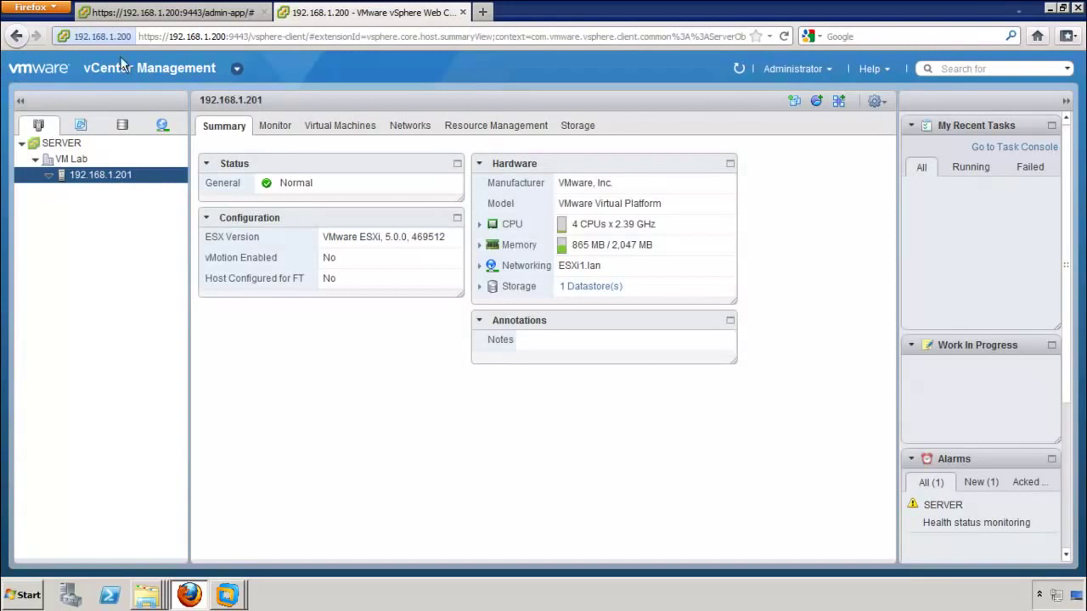
click(34, 159)
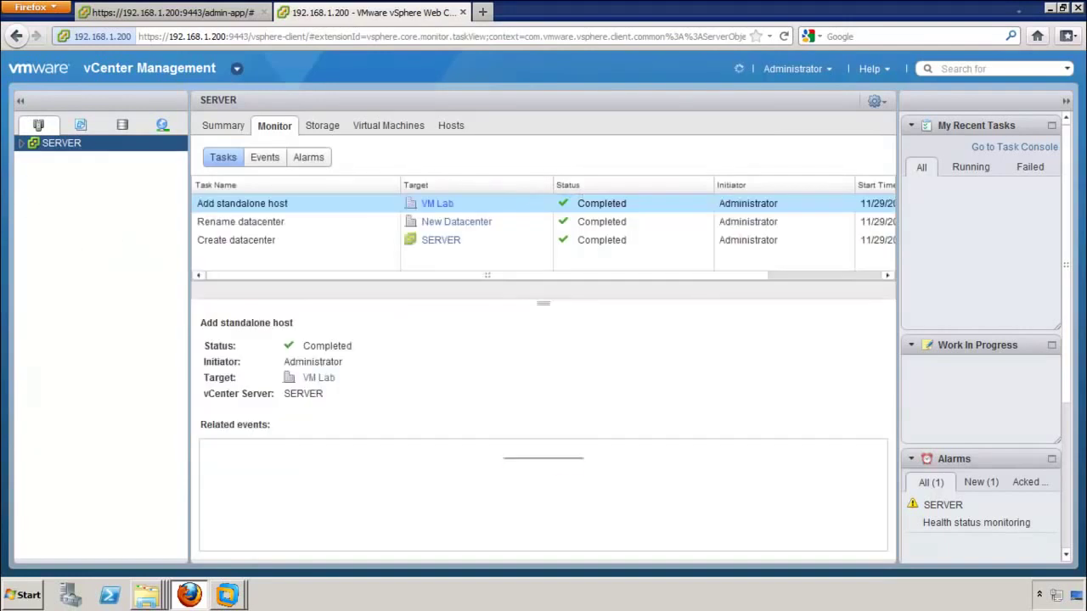
click(225, 129)
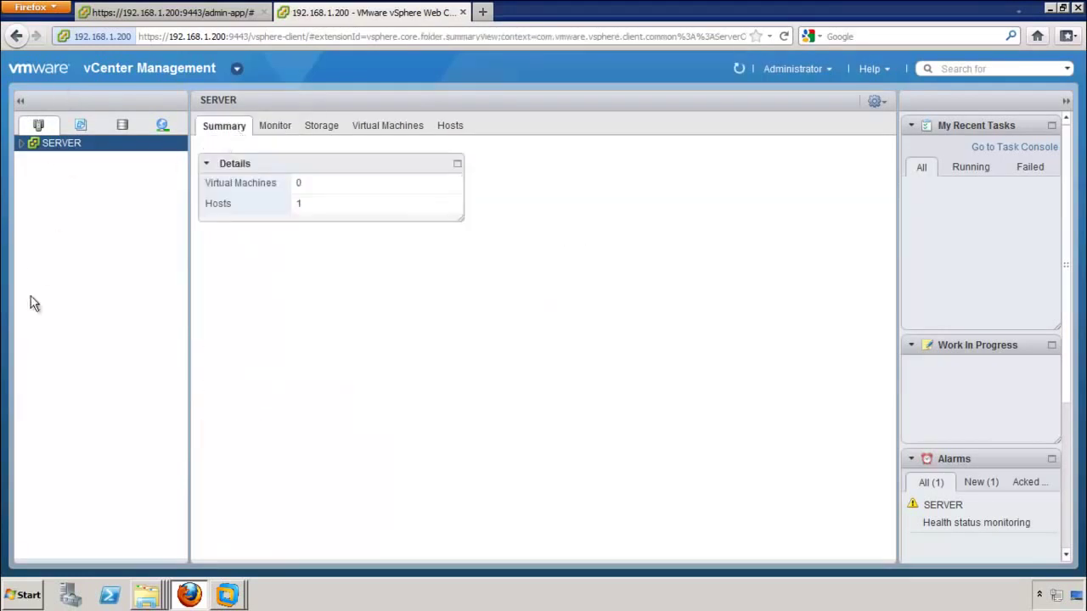
click(22, 143)
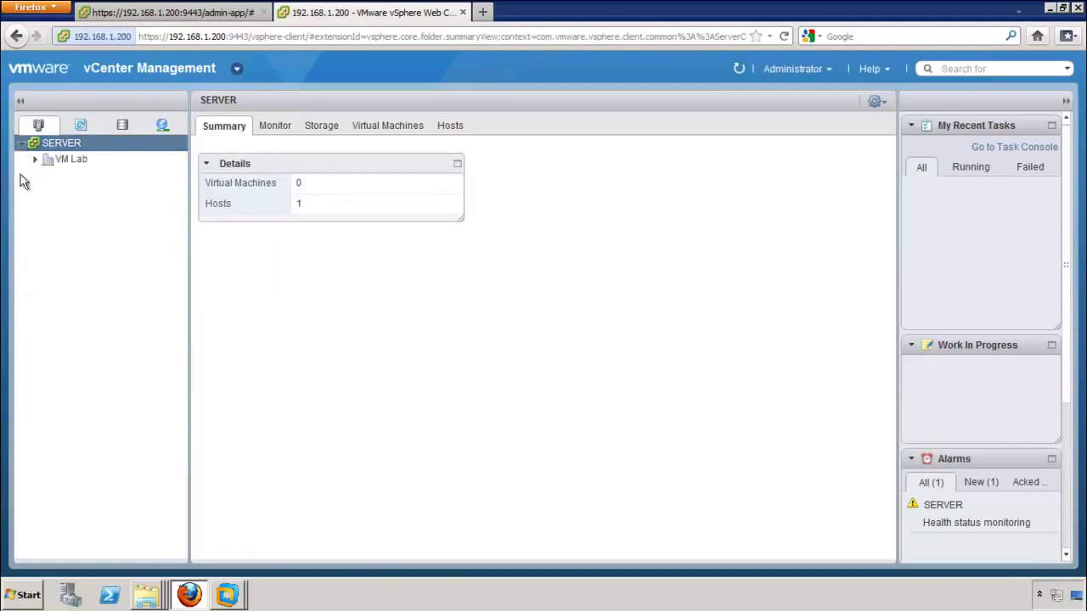
click(71, 161)
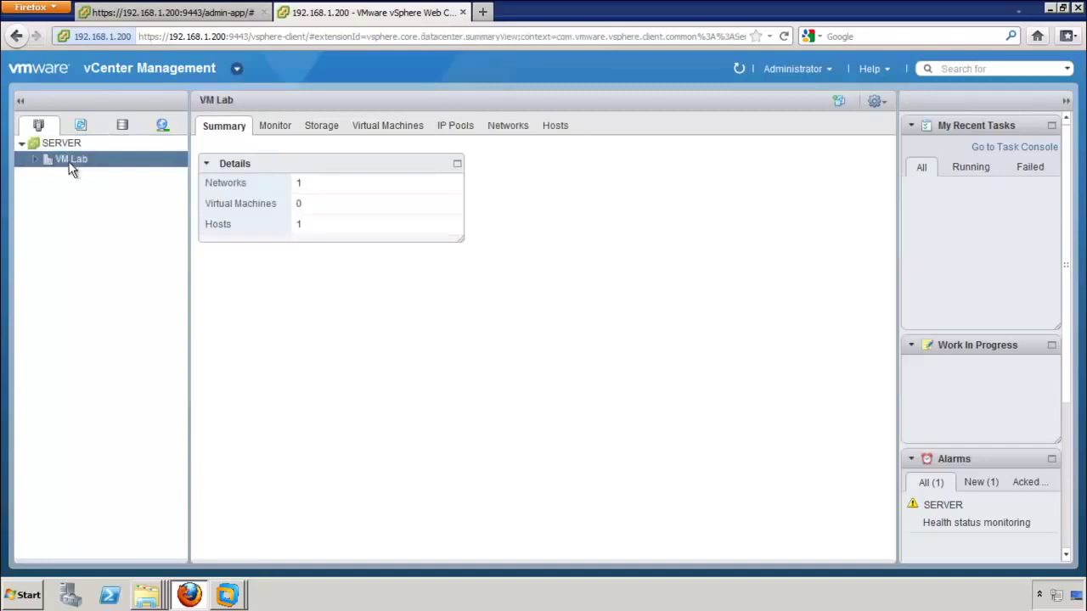
click(35, 159)
click(62, 176)
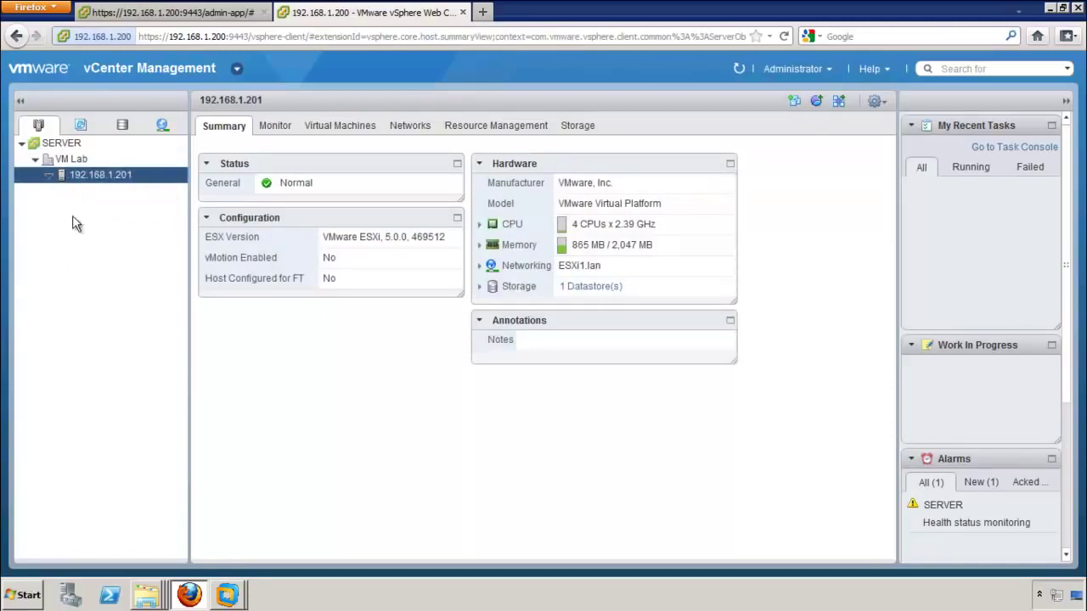
click(80, 125)
click(123, 125)
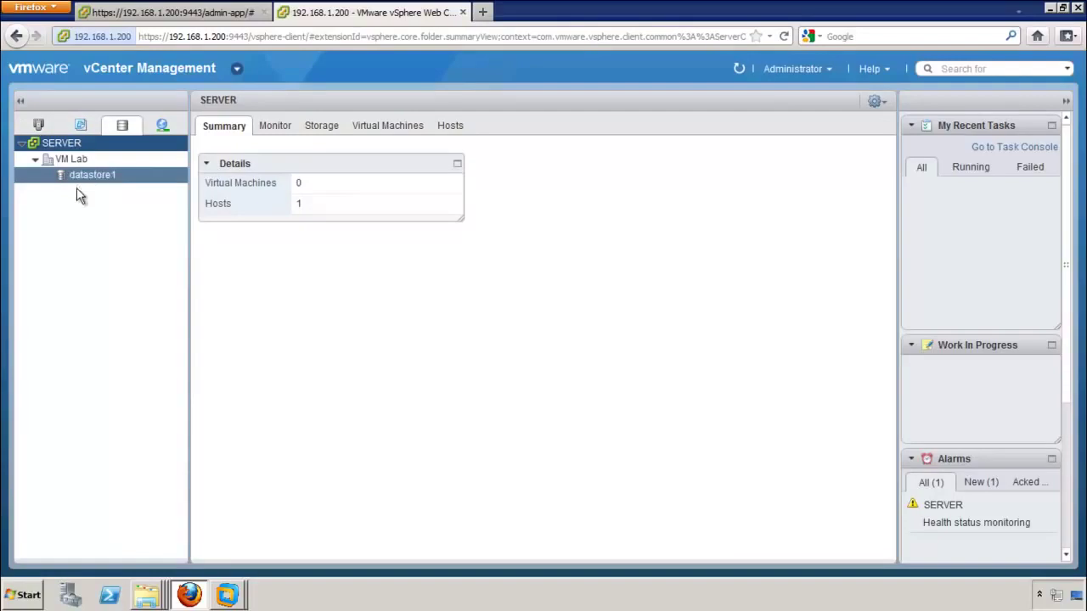
click(162, 125)
click(22, 143)
click(71, 160)
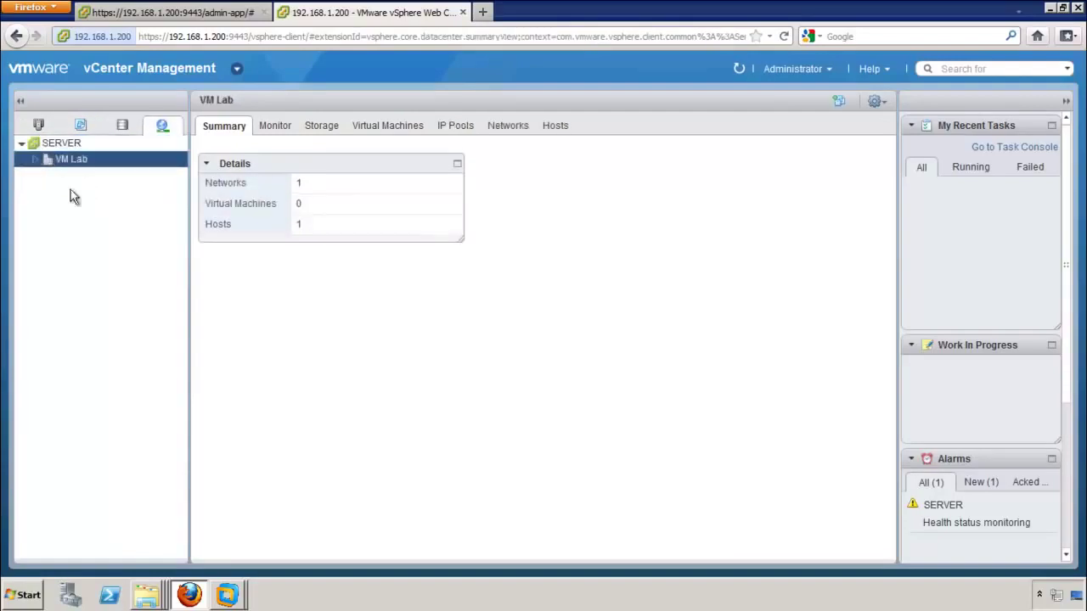
click(38, 125)
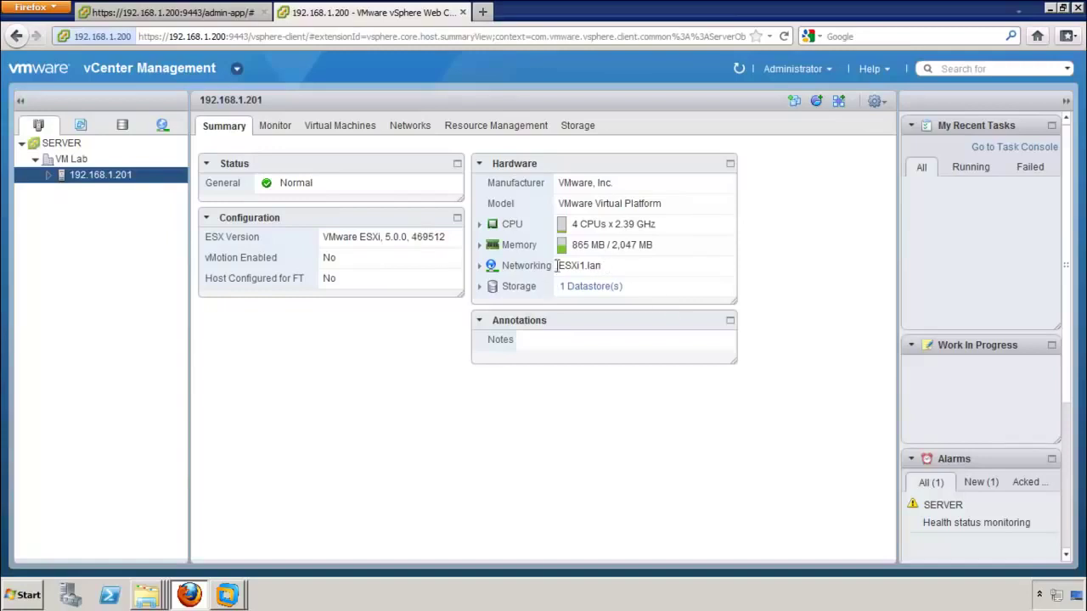
drag(600, 266, 505, 269)
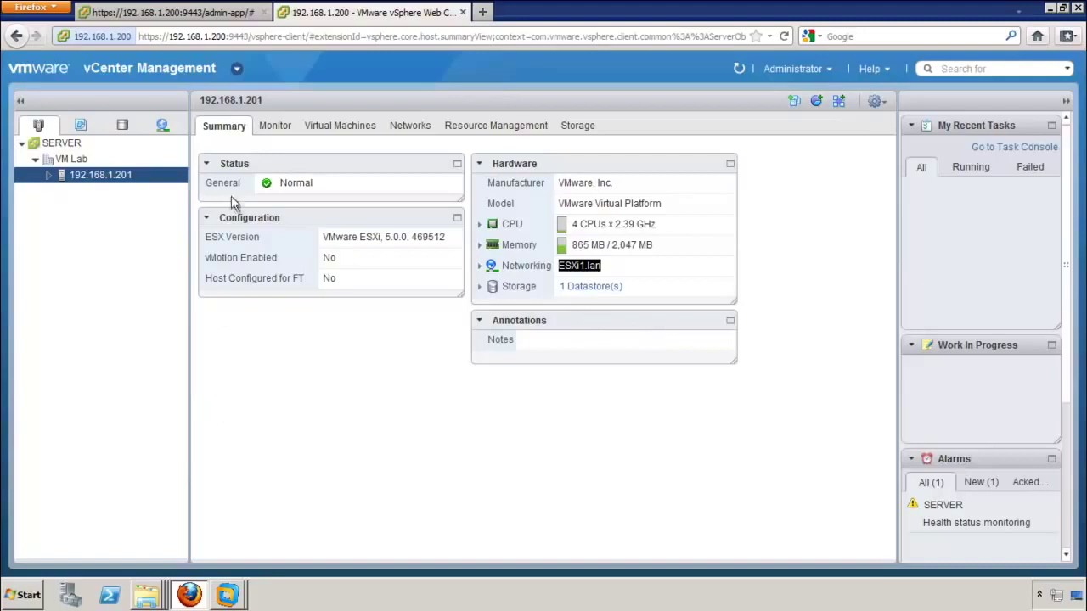
click(265, 128)
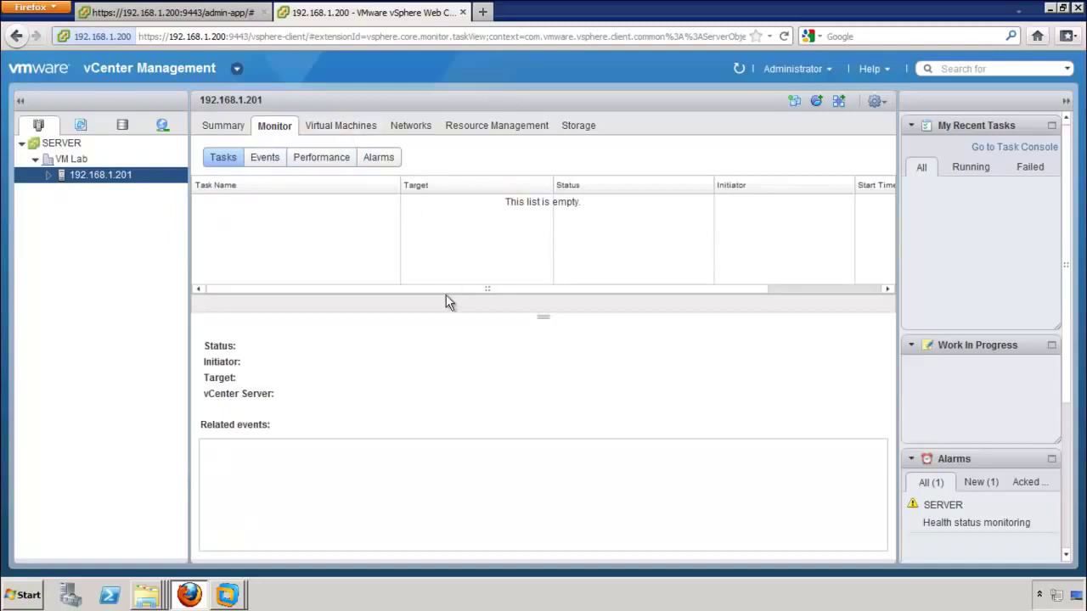
click(368, 129)
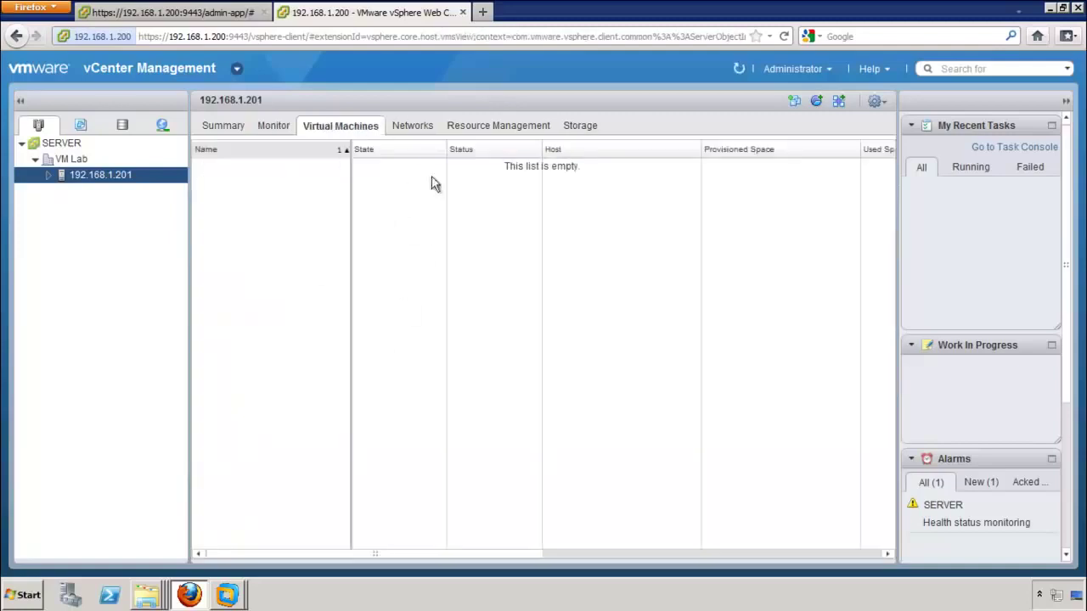
click(427, 123)
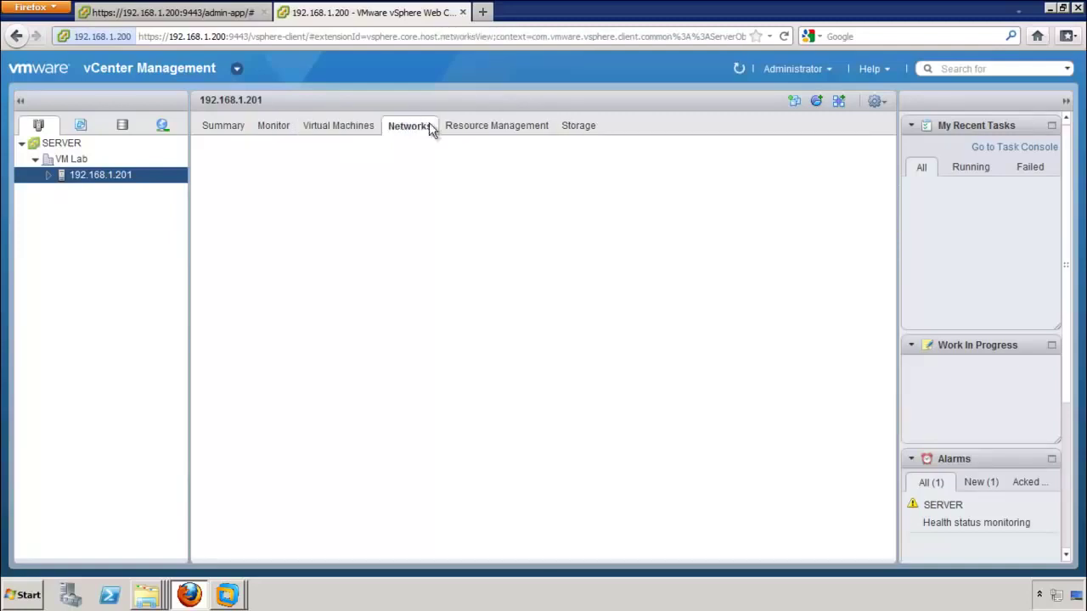
click(470, 133)
click(572, 129)
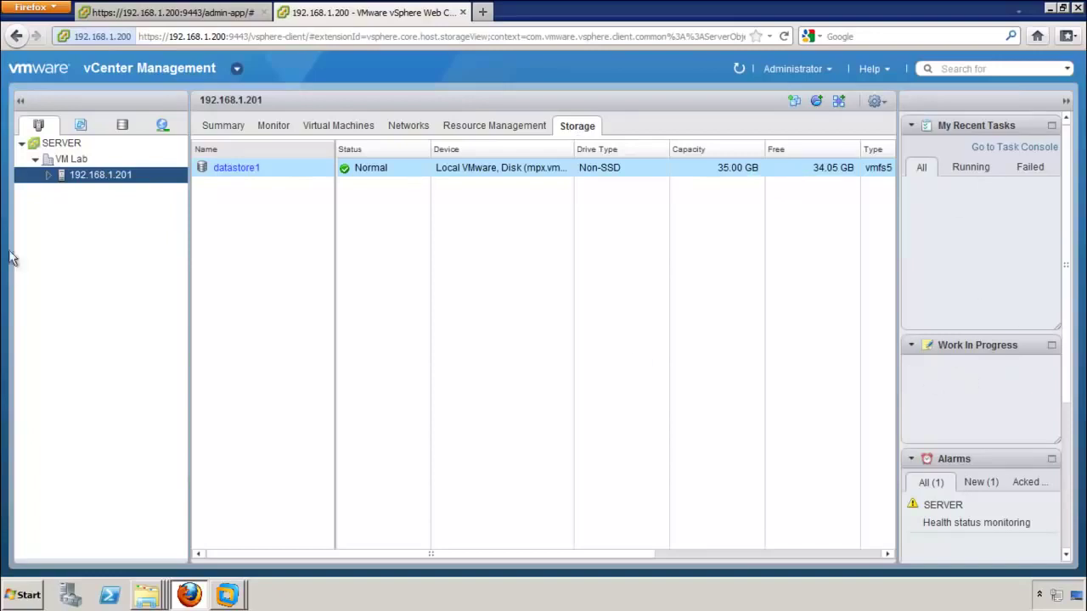
click(228, 126)
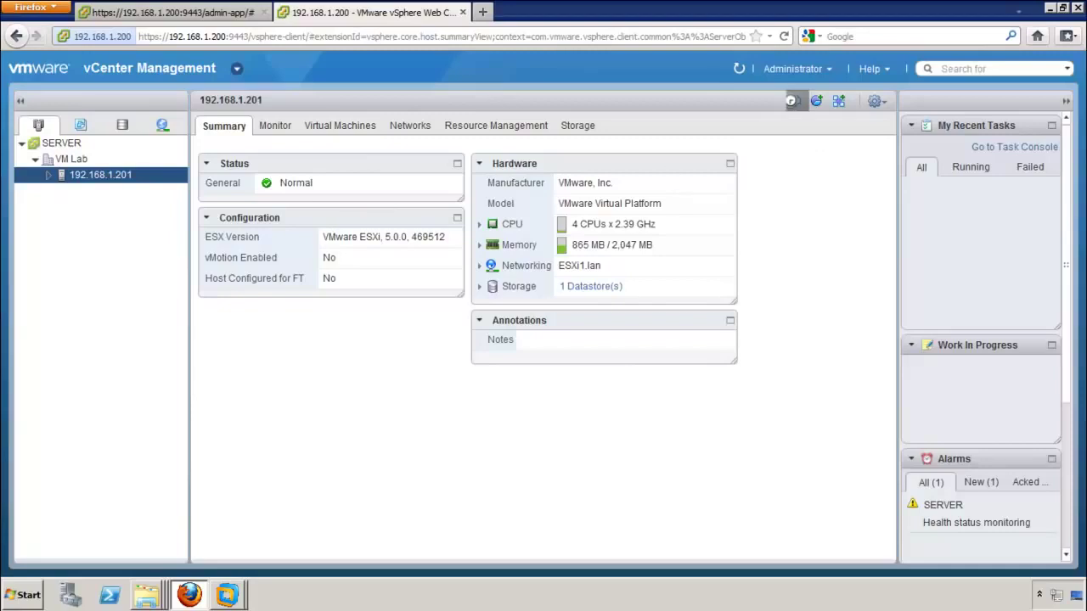
click(792, 101)
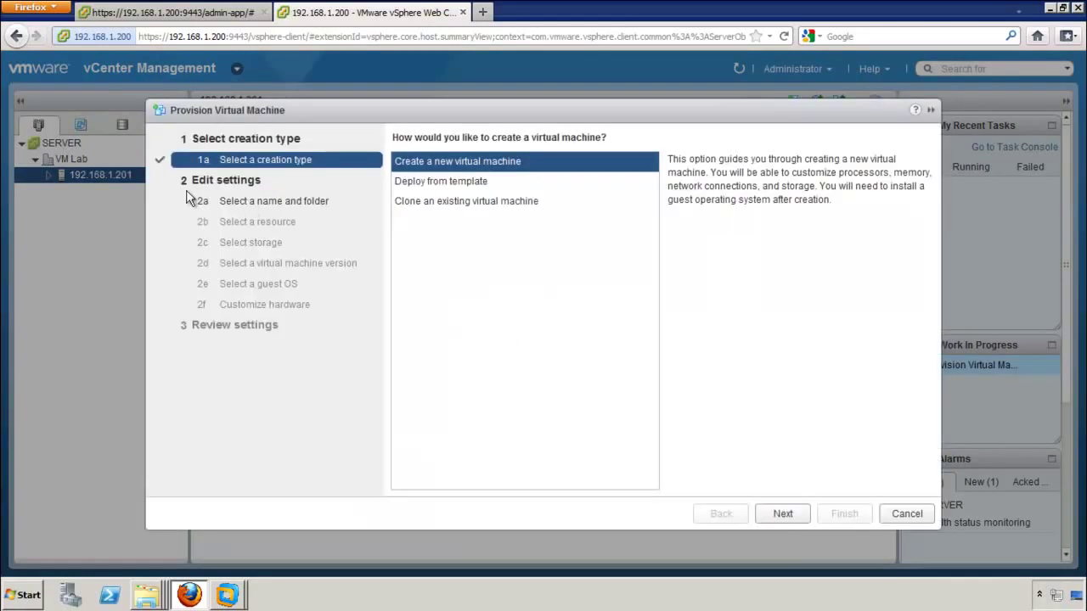
click(786, 514)
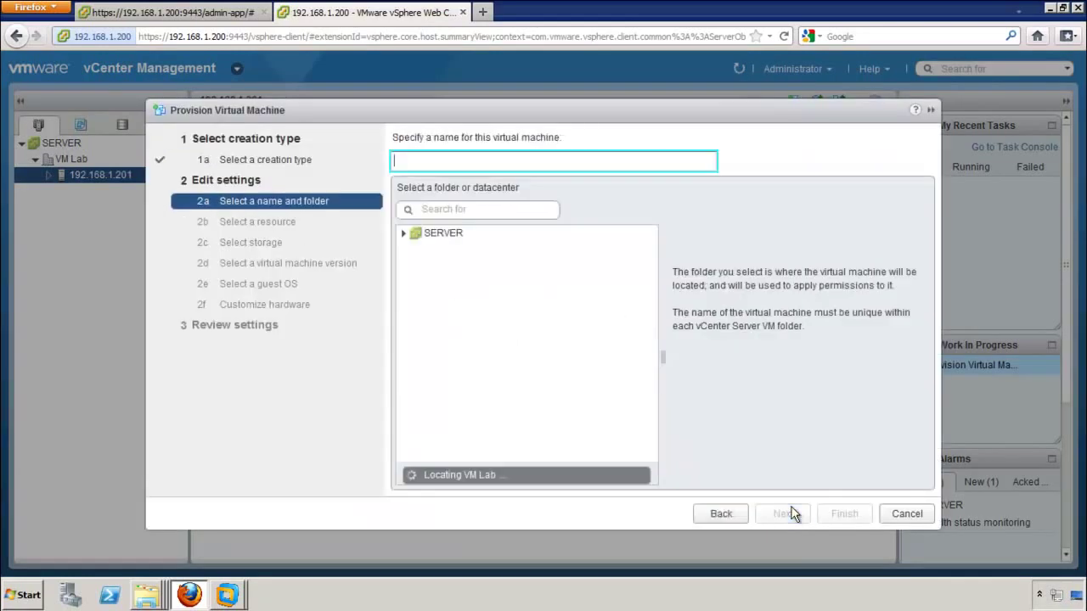
text(ccc)
click(785, 518)
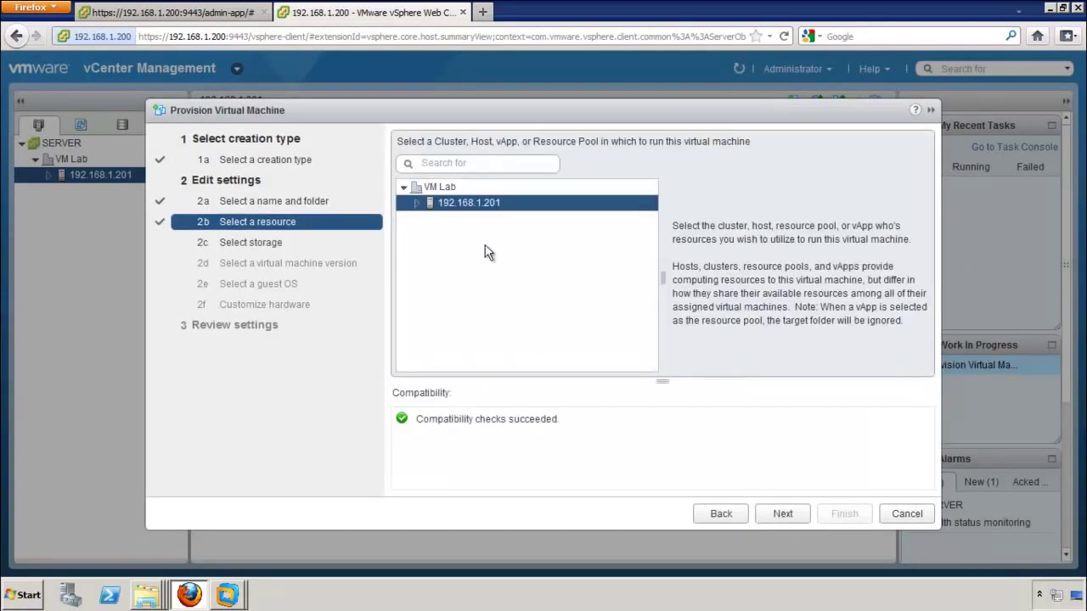
click(786, 515)
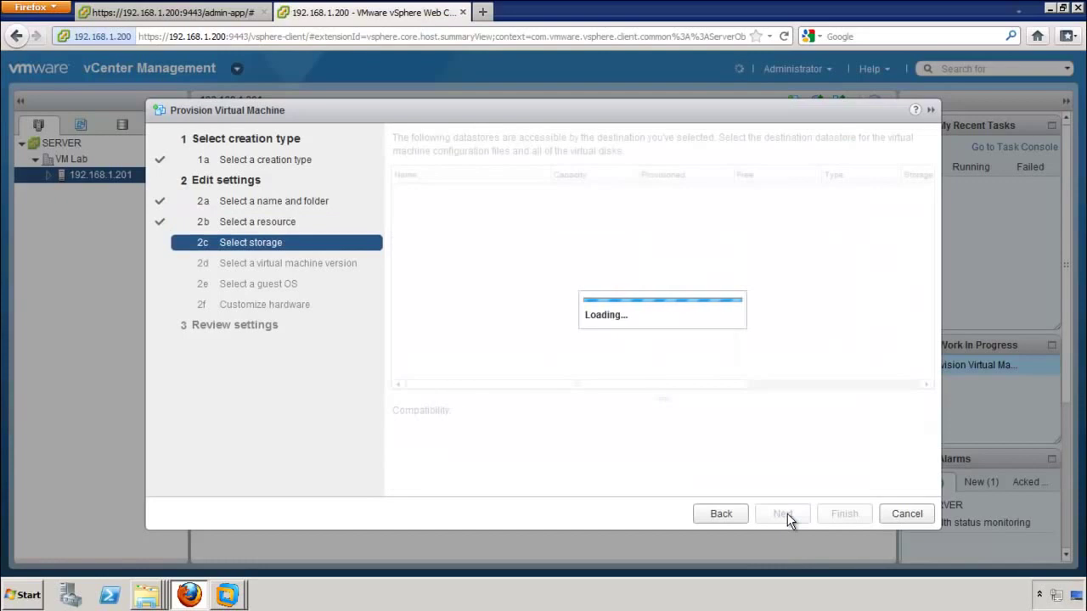
click(787, 514)
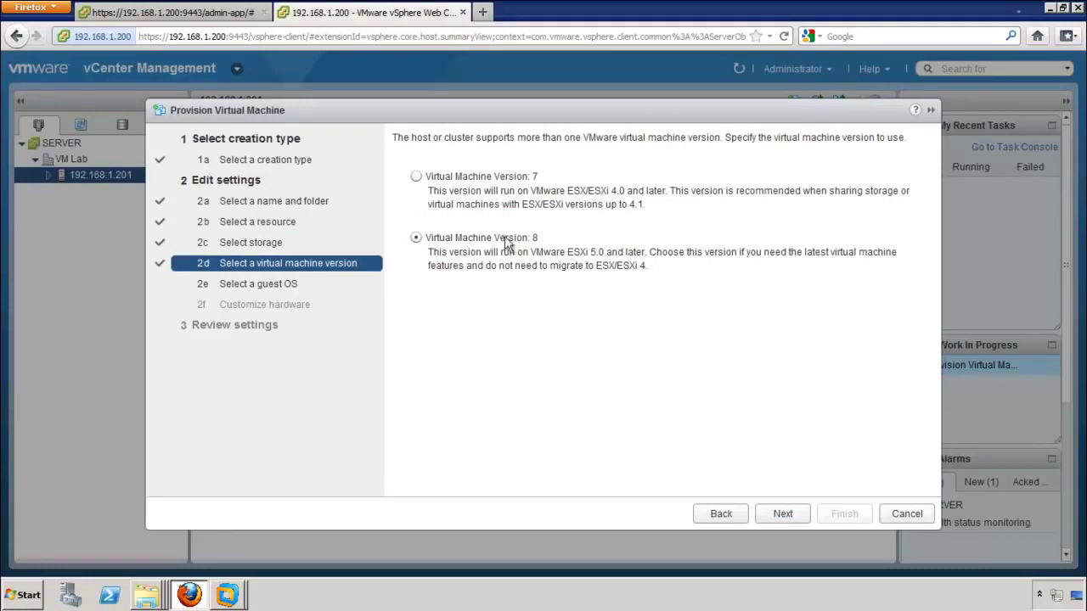
click(780, 514)
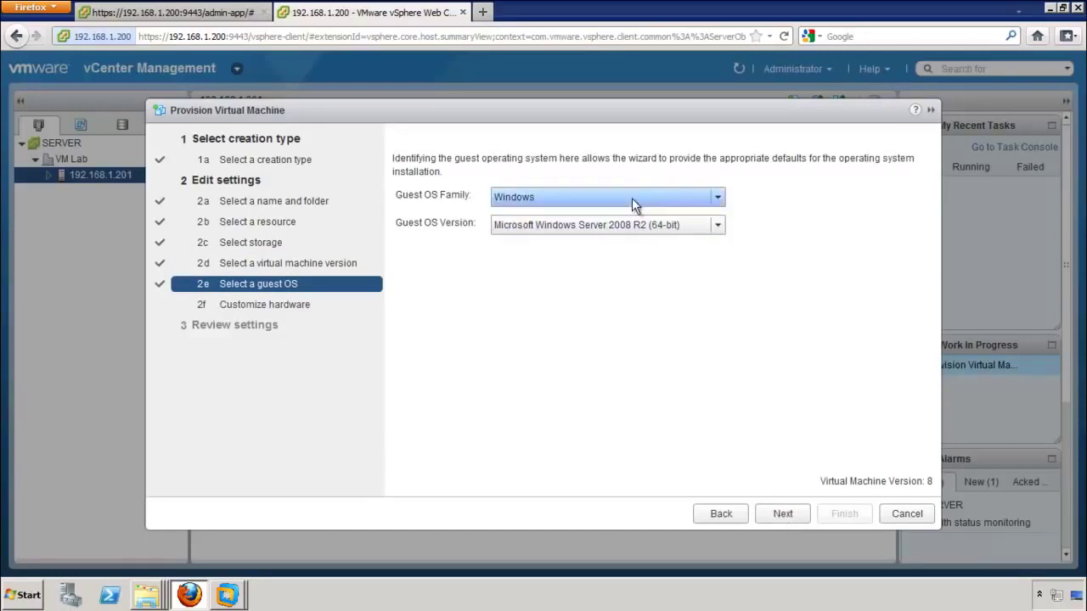
click(625, 195)
click(626, 196)
click(783, 512)
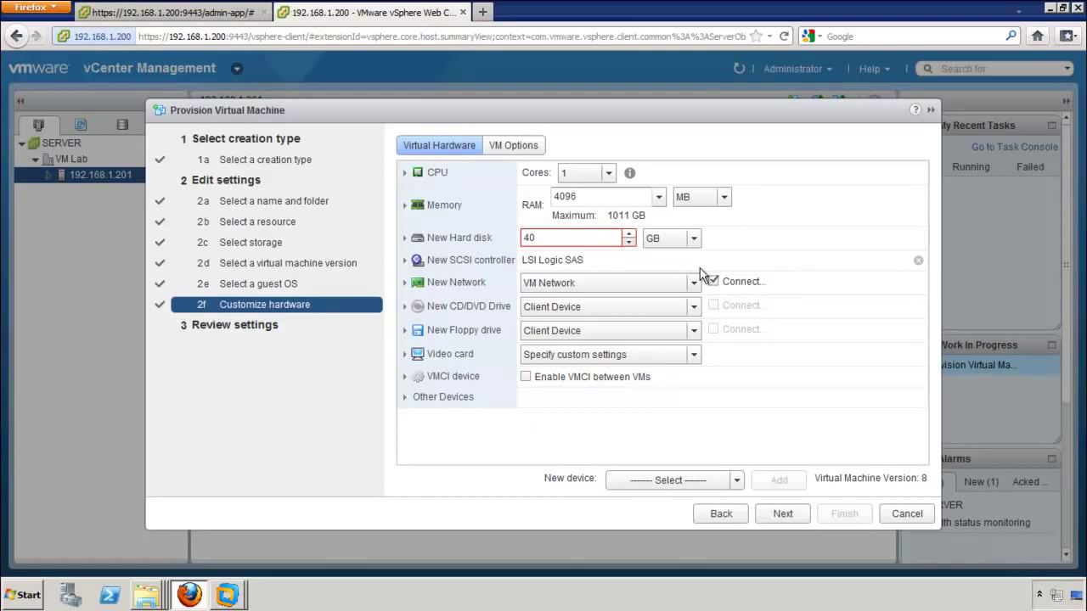
click(903, 513)
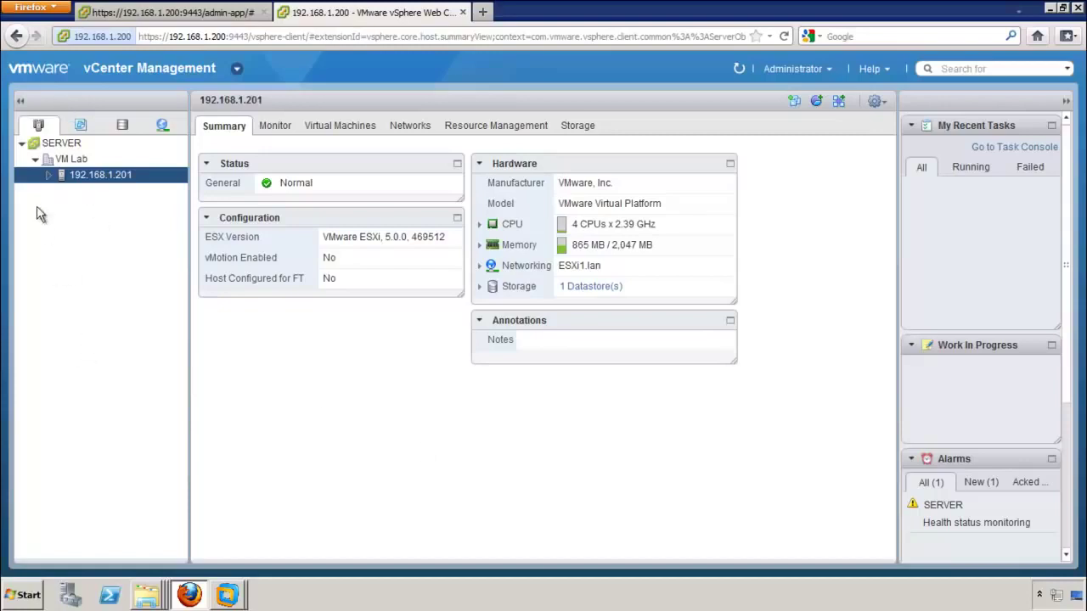
Expand host 192.168.1.201 in the inventory, then minimize Firefox to reveal the ESXi lab diagram
click(49, 174)
click(1060, 7)
click(1052, 7)
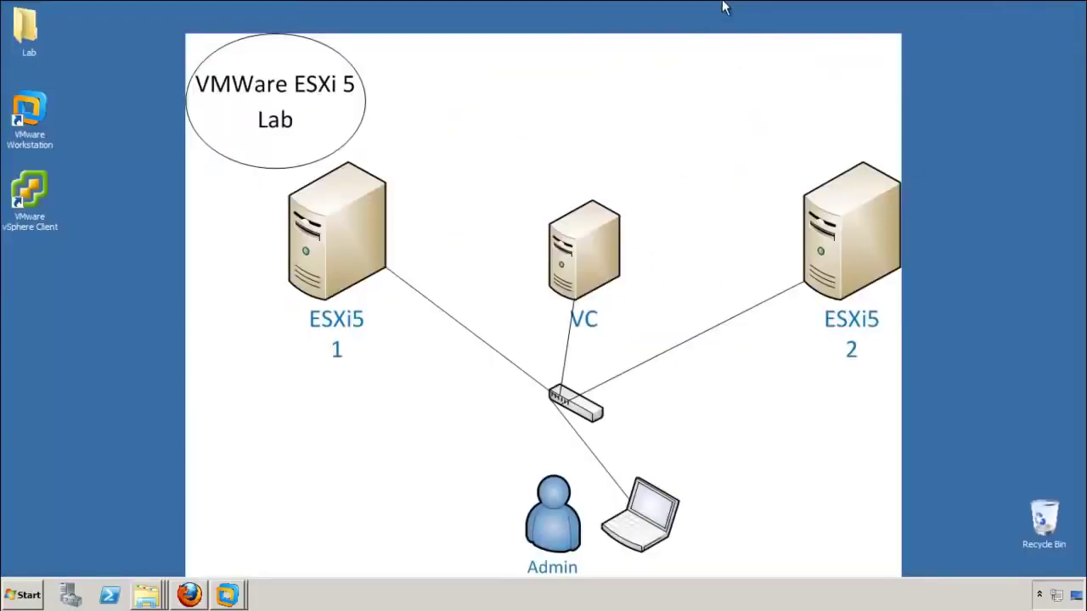
Minimize the remote session and open OneNote's Vmware Virtual Center page via the Summary page
click(722, 9)
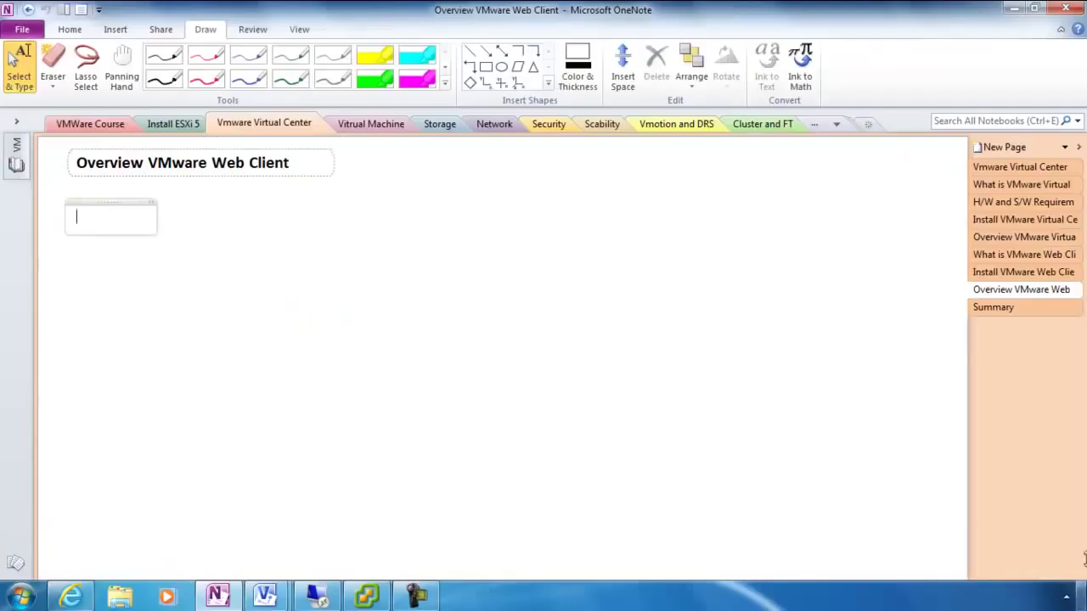
click(1034, 308)
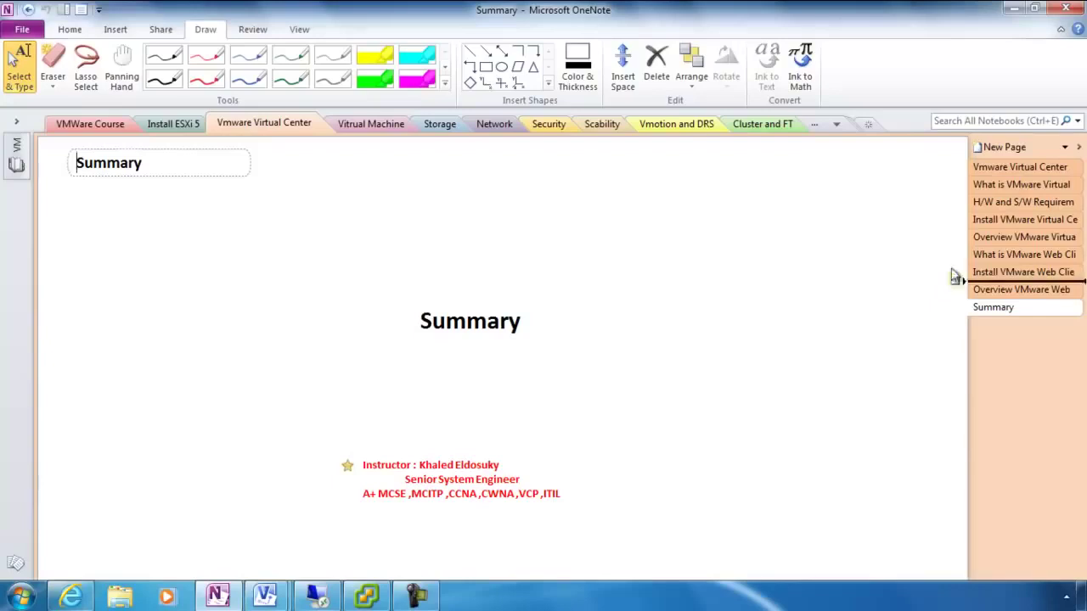
click(1002, 169)
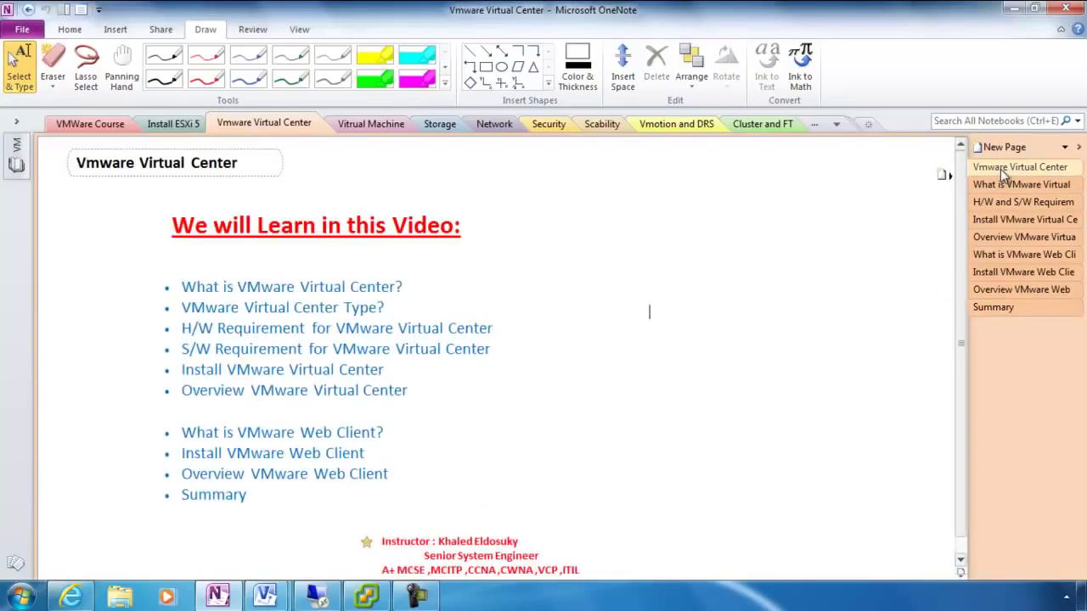